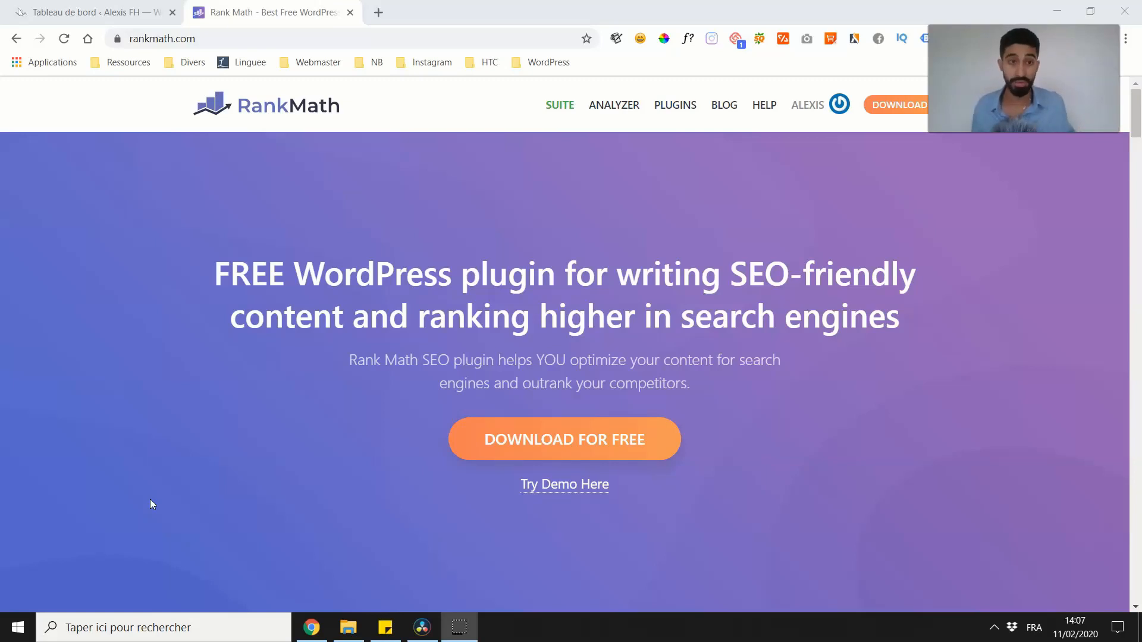
pyautogui.click(197, 456)
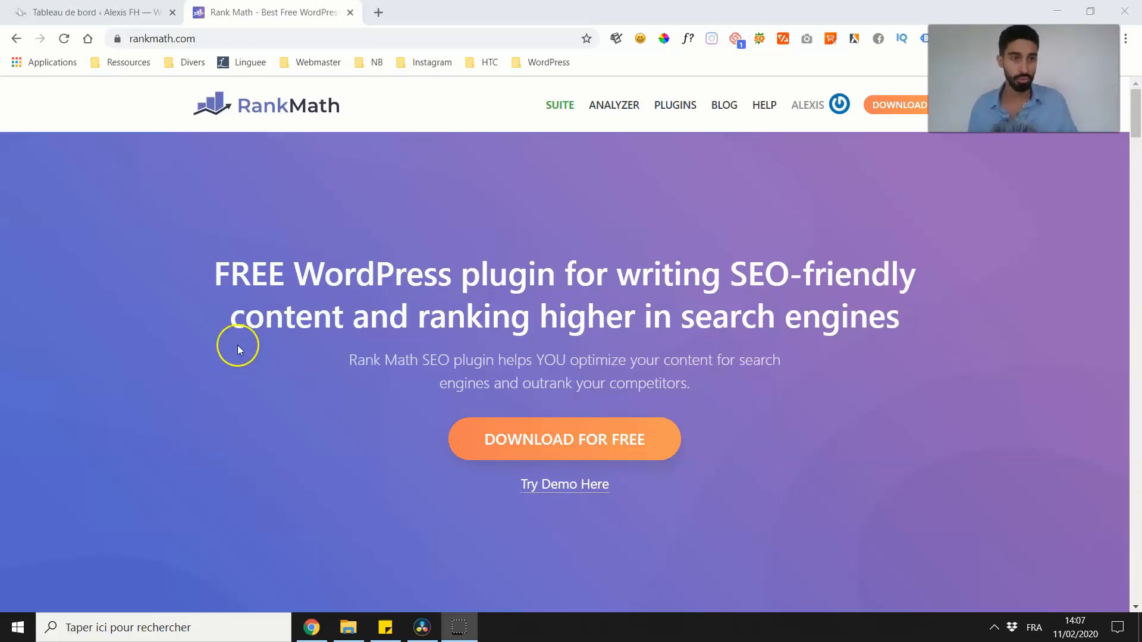
pyautogui.scroll(-6, 238, 349)
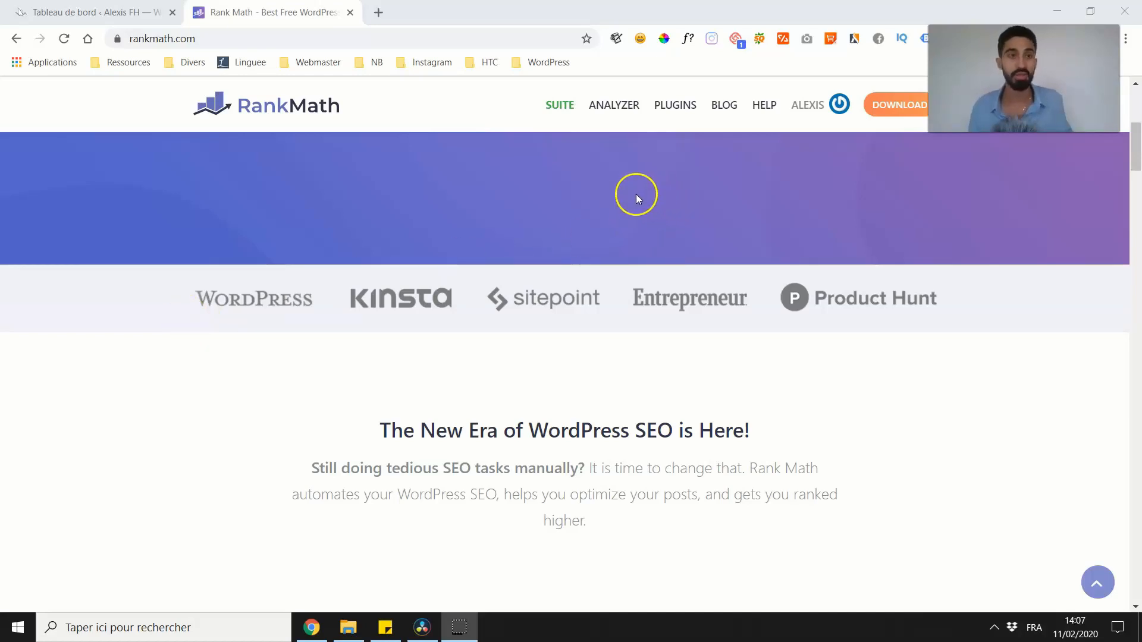
pyautogui.scroll(4, 637, 194)
pyautogui.moveTo(812, 106)
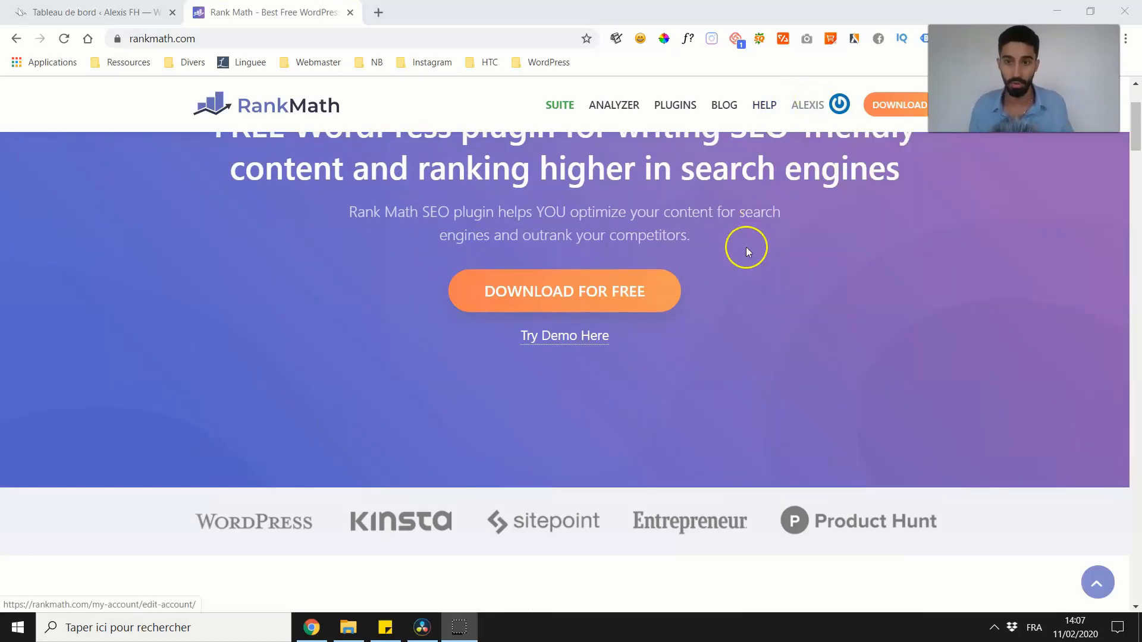
pyautogui.scroll(-2, 610, 373)
pyautogui.scroll(4, 484, 337)
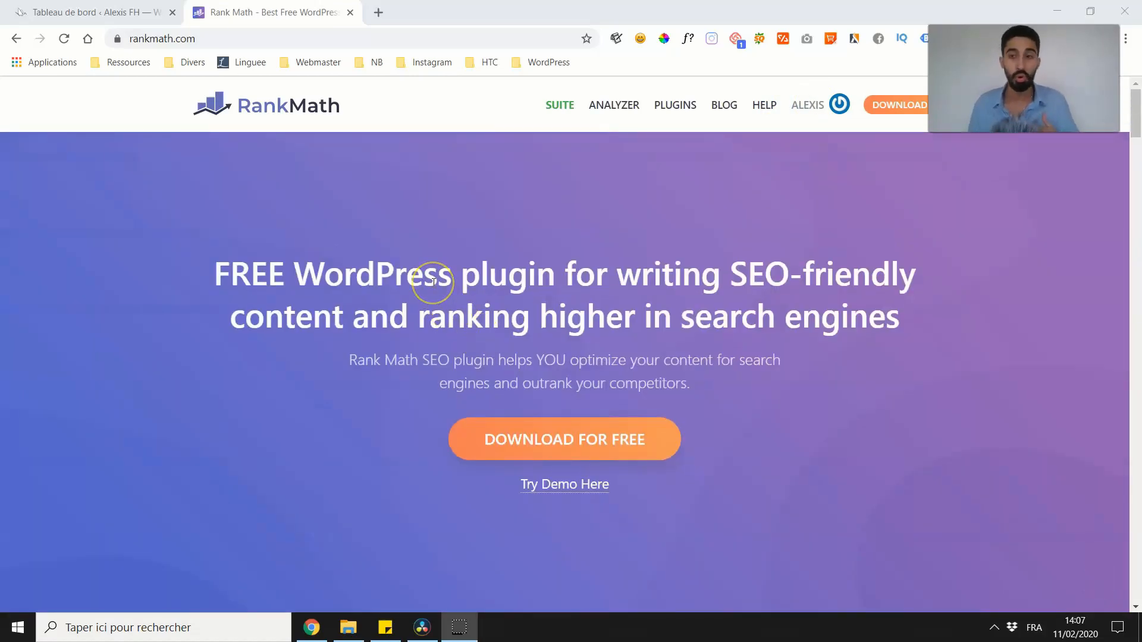
# - Close the Rank Math website and open the WordPress page for adding new extensions
pyautogui.click(349, 12)
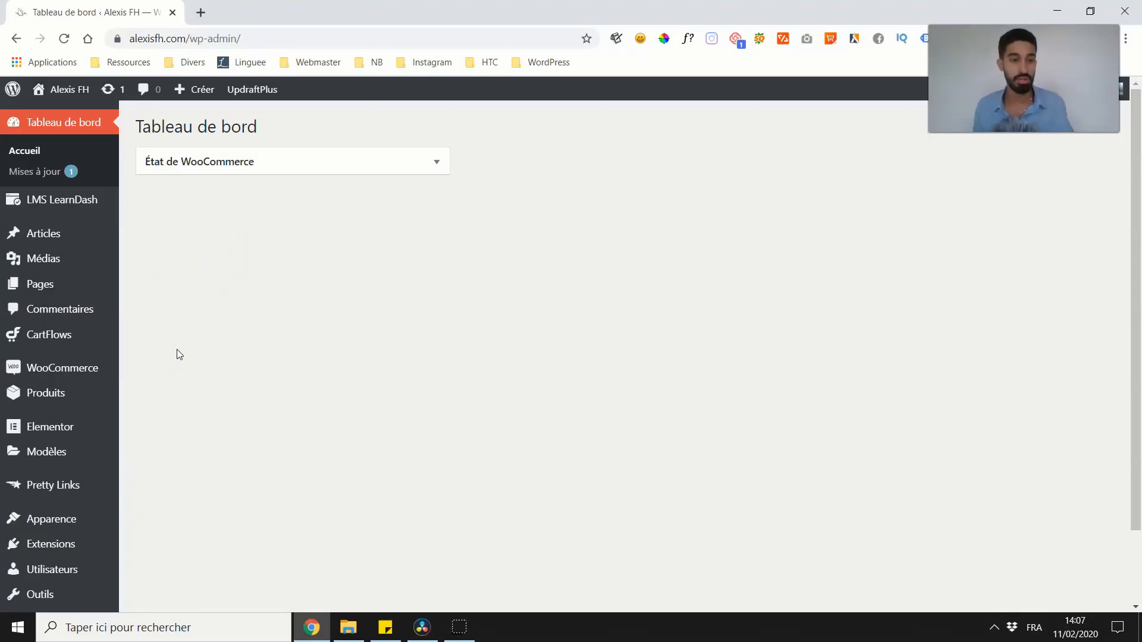
pyautogui.scroll(-3, 127, 474)
pyautogui.moveTo(68, 467)
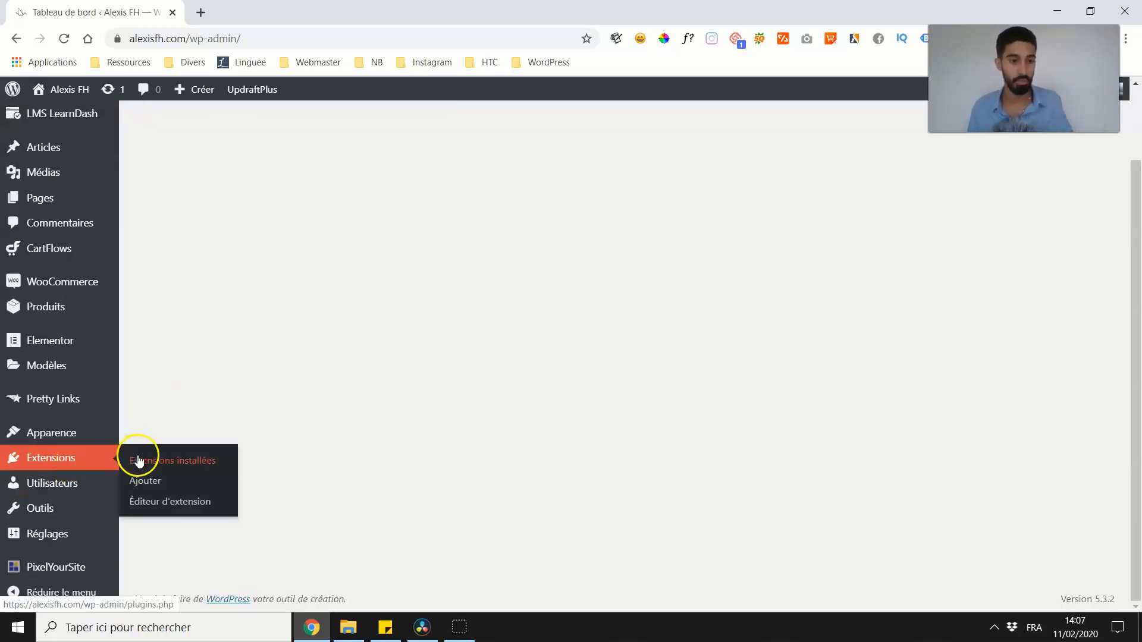
pyautogui.click(148, 481)
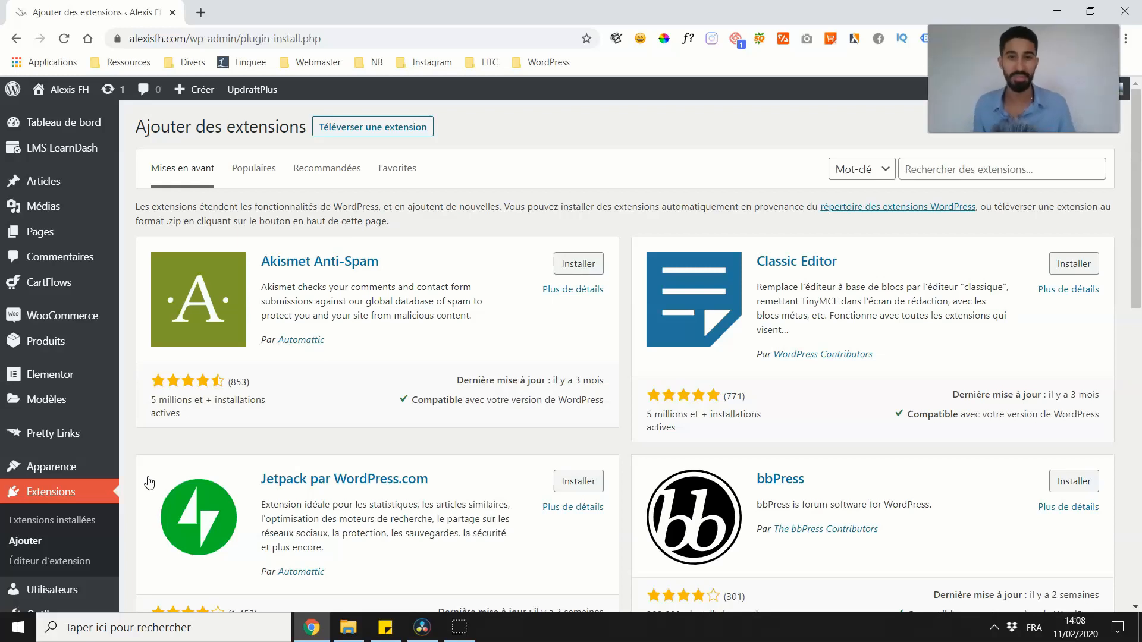
# - Search the extensions for "Rank Math", and install and activate "WordPress SEO Plugin – Rank Math"
pyautogui.click(919, 171)
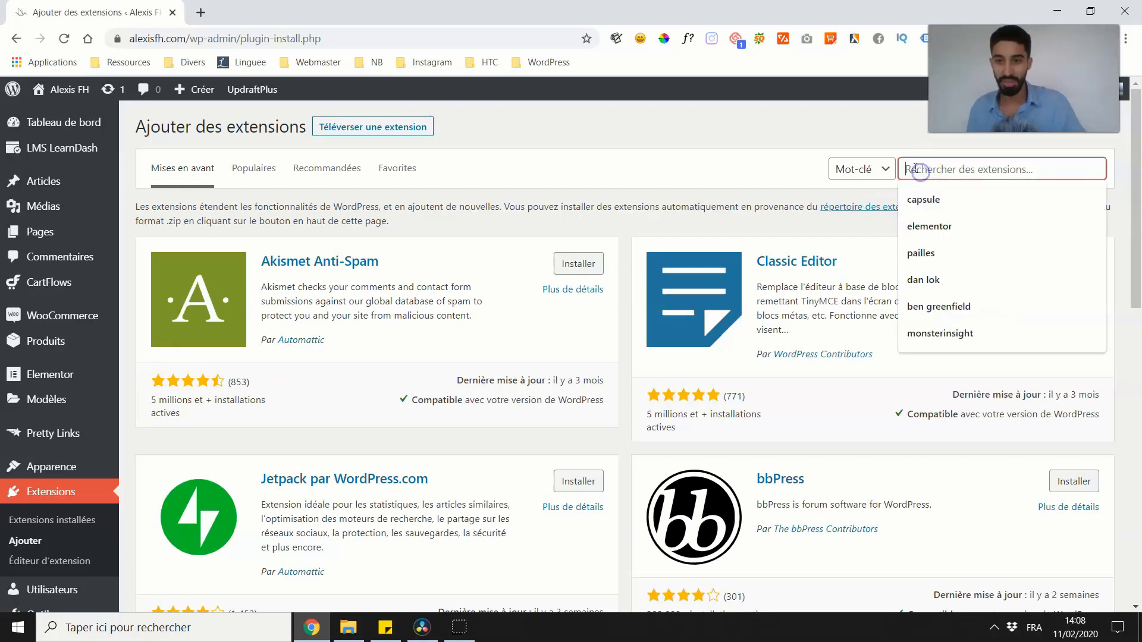
pyautogui.write('Rank Math')
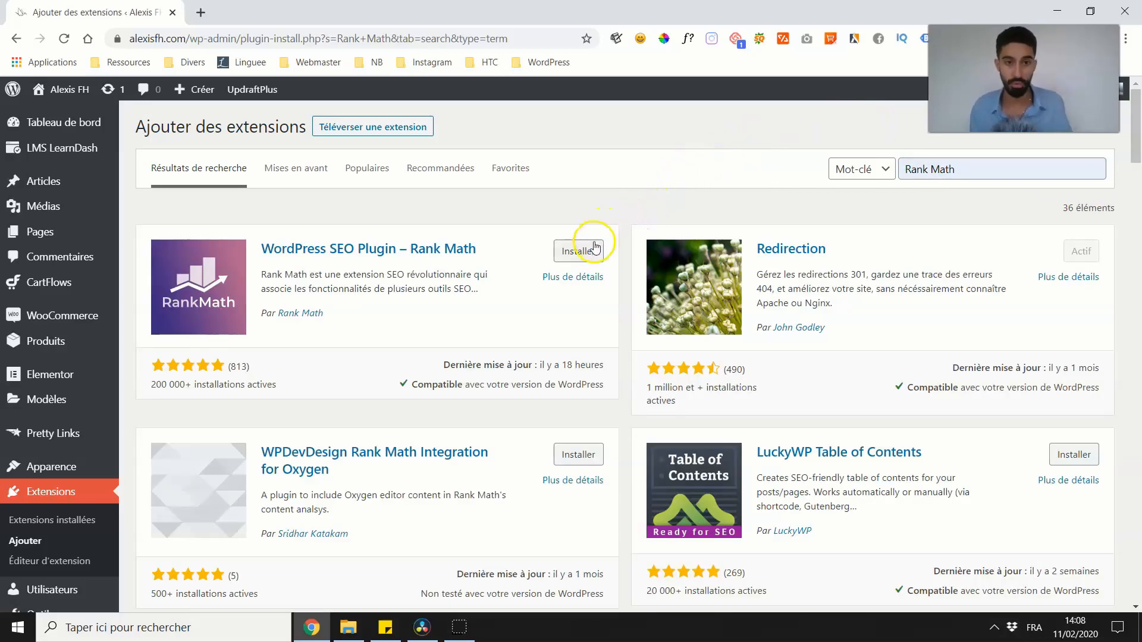
pyautogui.click(578, 257)
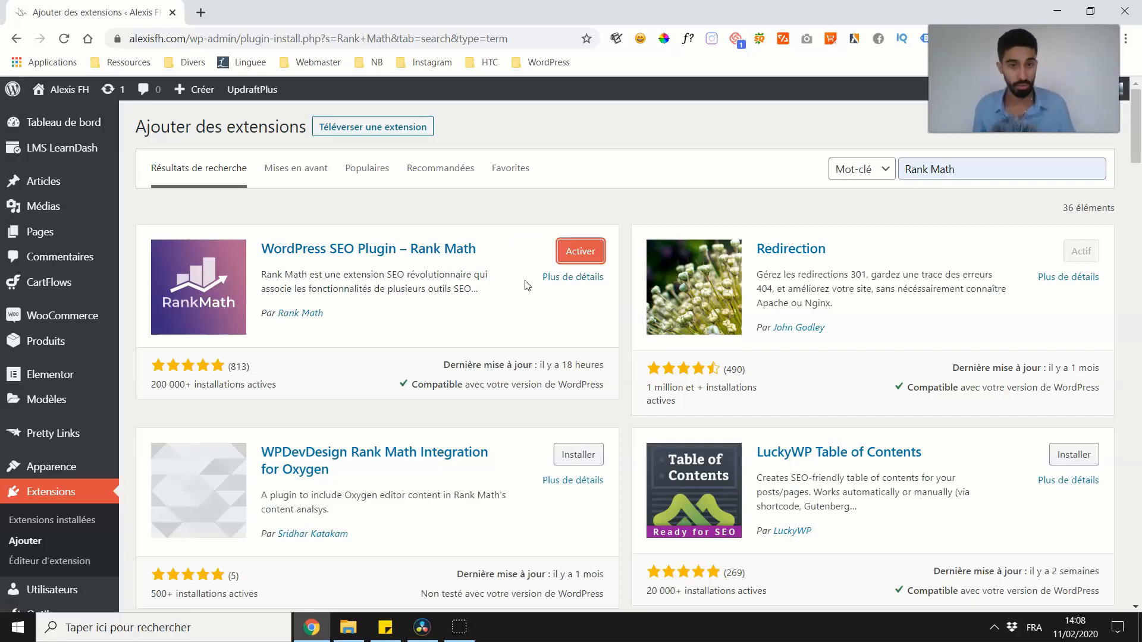
pyautogui.click(575, 249)
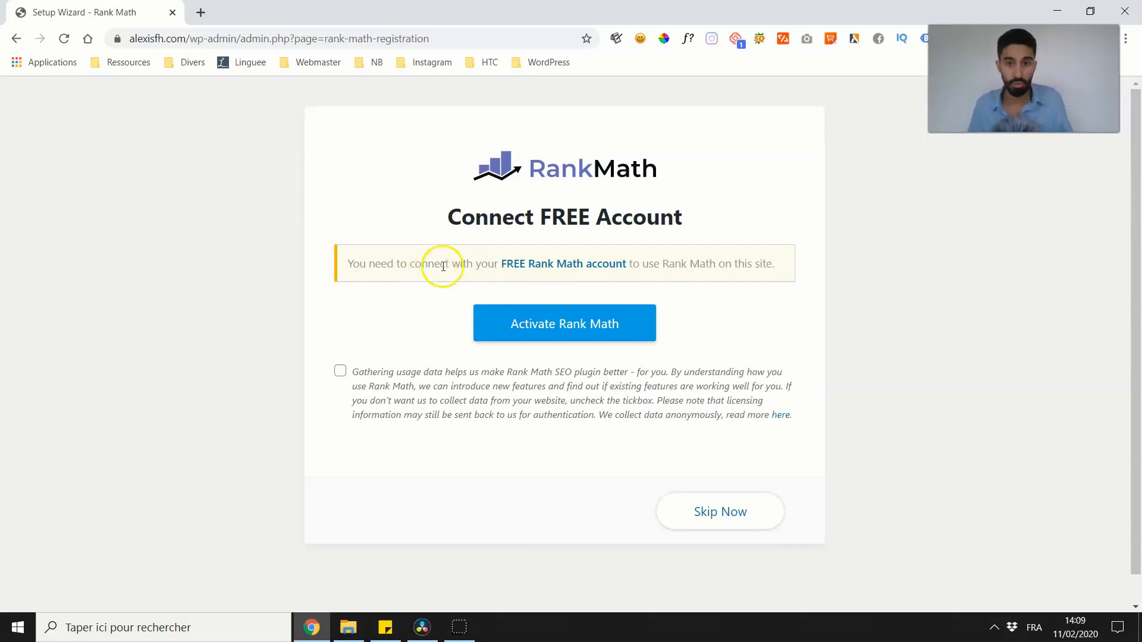
# - Allow gathering of usage data and activate Rank Math on the site with the connected free account
pyautogui.click(340, 371)
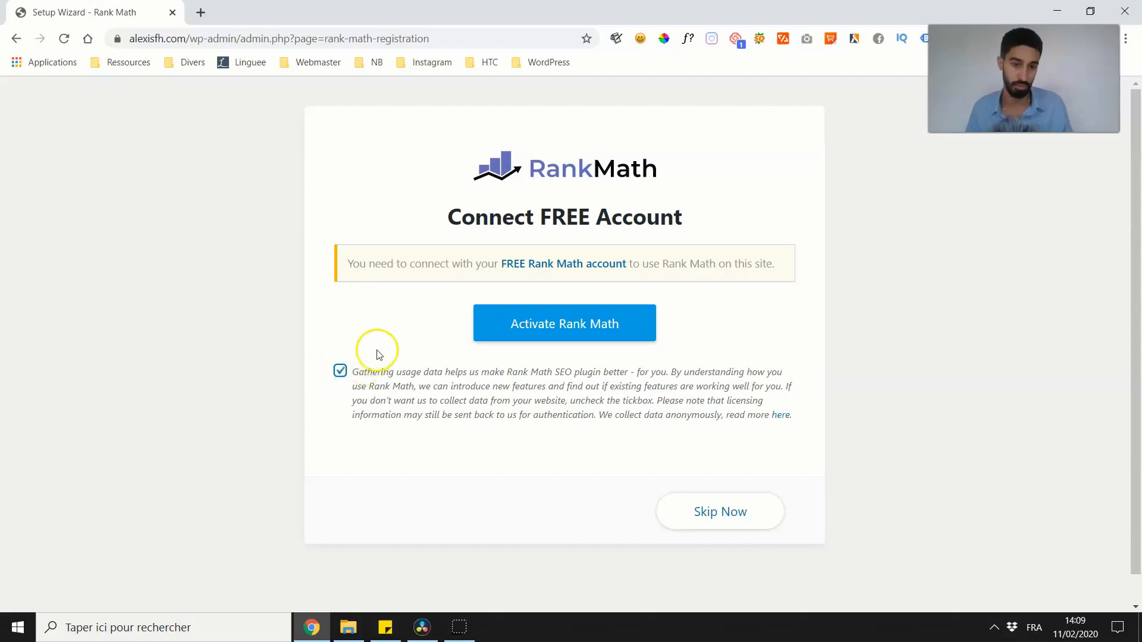
pyautogui.click(410, 321)
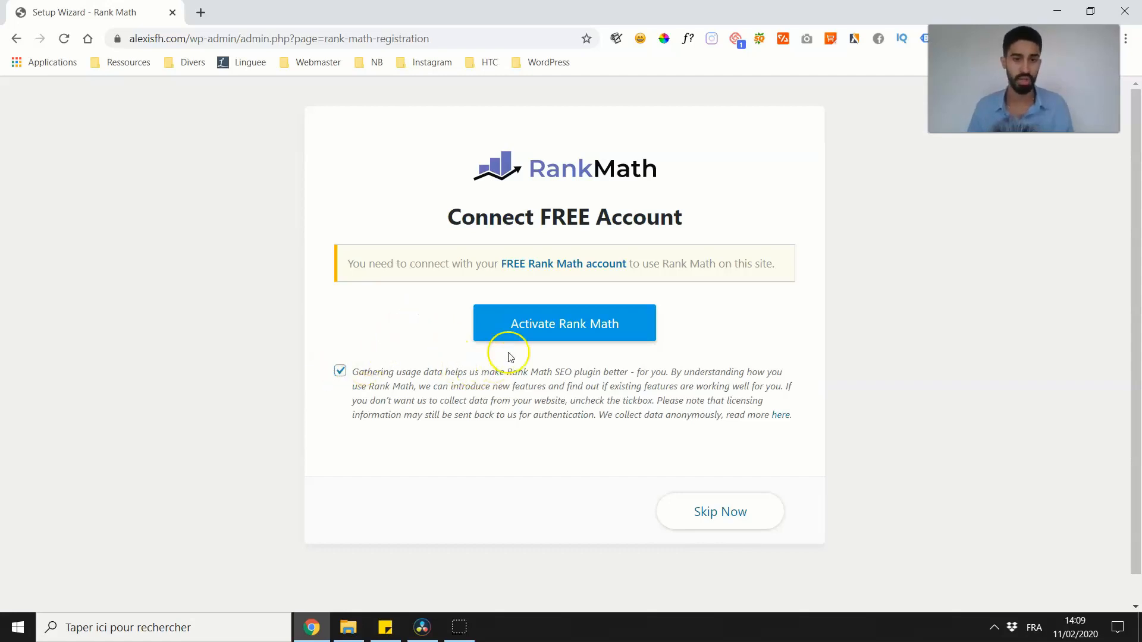
pyautogui.click(529, 328)
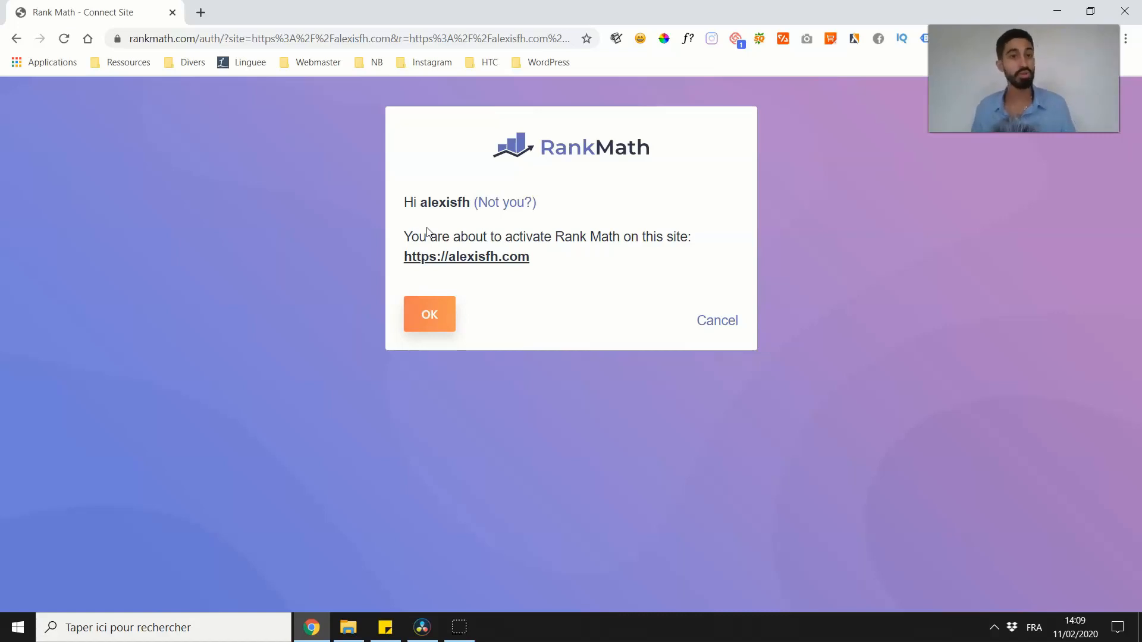
pyautogui.click(436, 321)
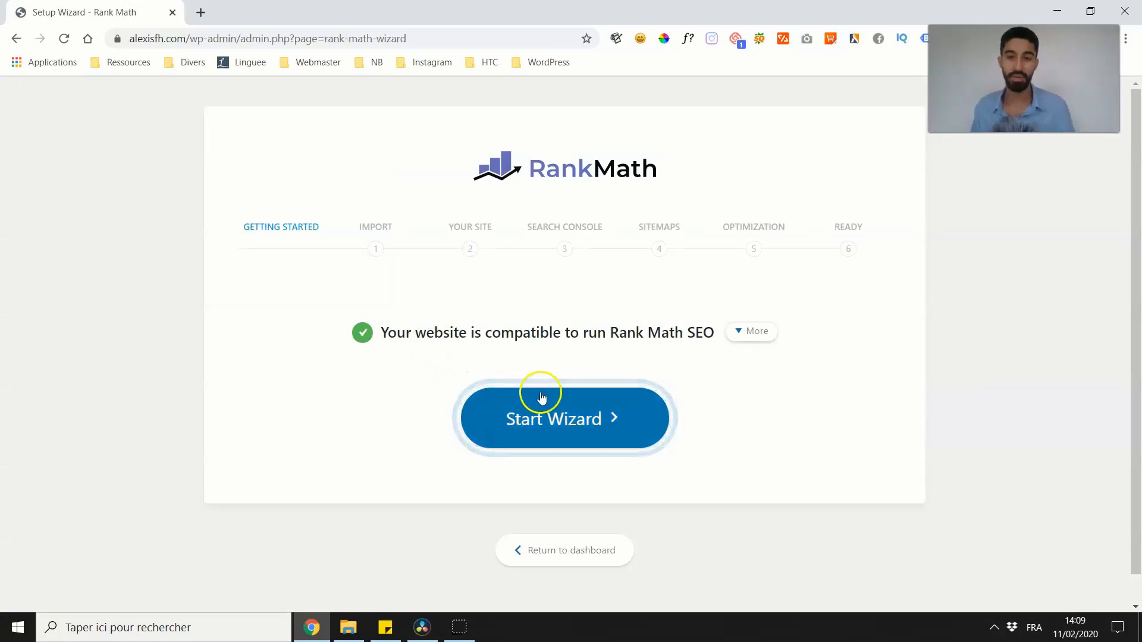
# - Start the setup wizard and import the SEO settings from Yoast SEO and Redirections, continuing to the Your Site stage
pyautogui.click(559, 411)
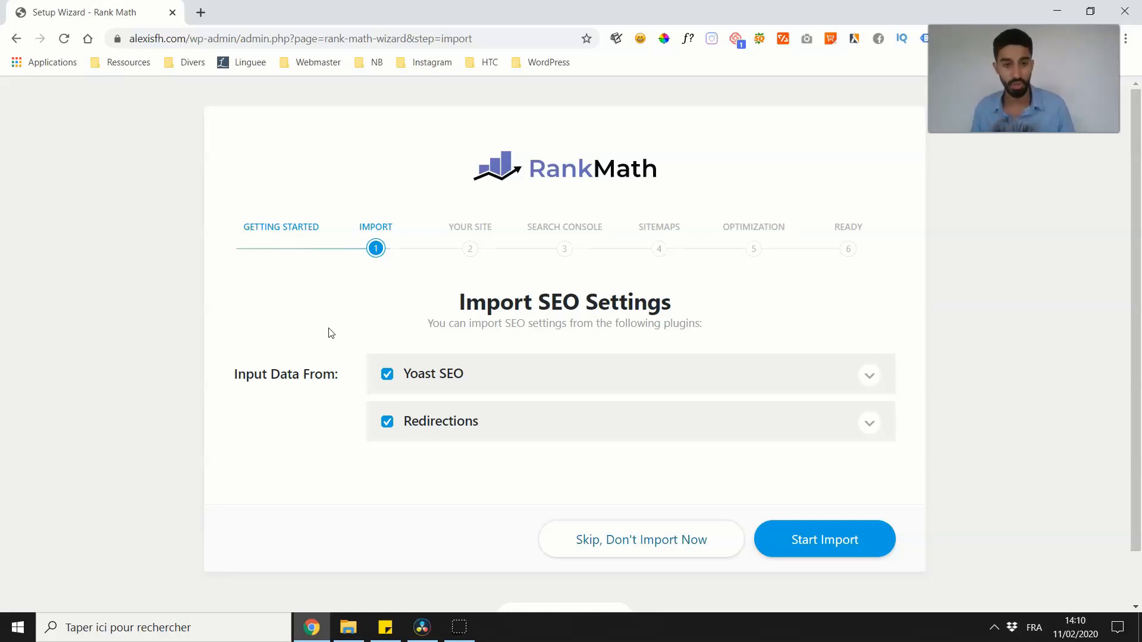
pyautogui.click(340, 343)
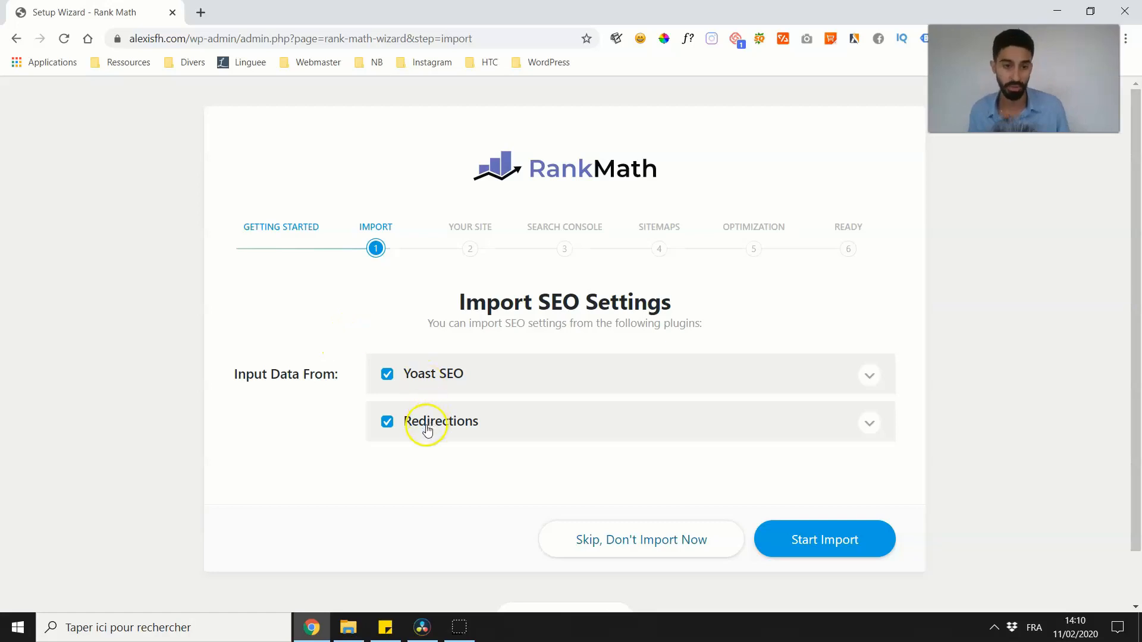
pyautogui.click(793, 535)
pyautogui.scroll(-3, 315, 336)
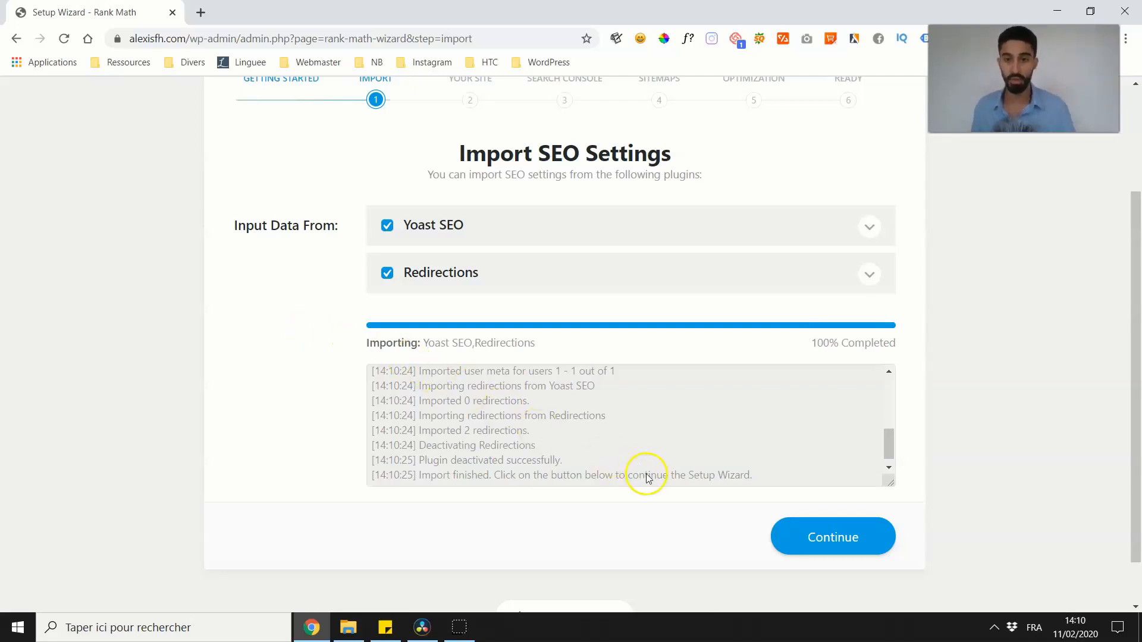
pyautogui.click(813, 536)
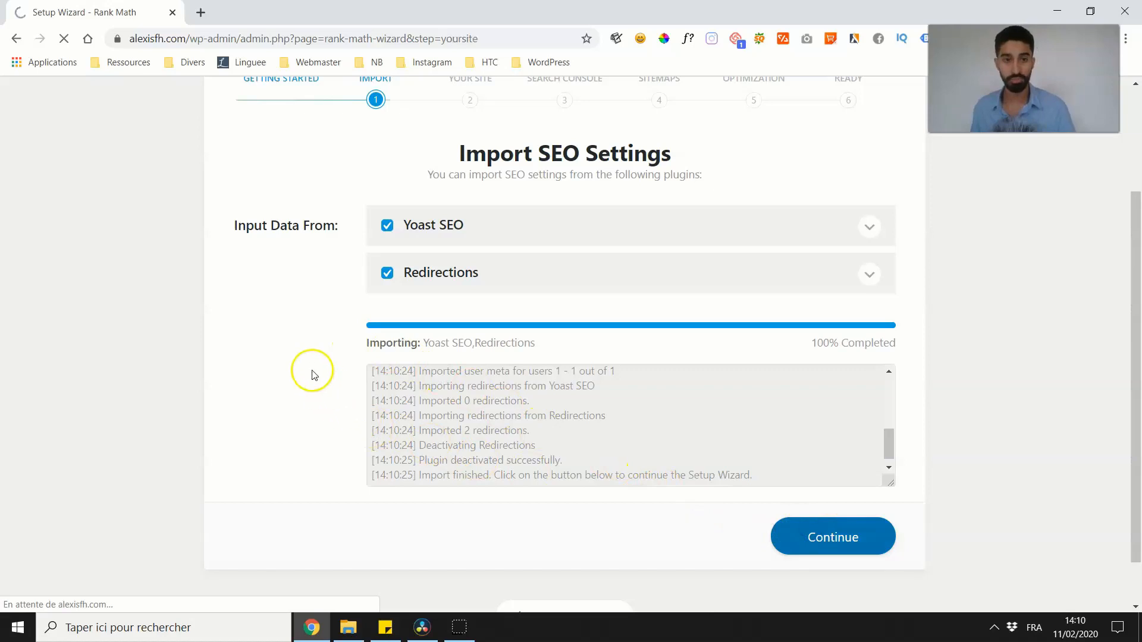
# - Choose Webshop as the type of website on the Your Site stage
pyautogui.scroll(-1, 297, 351)
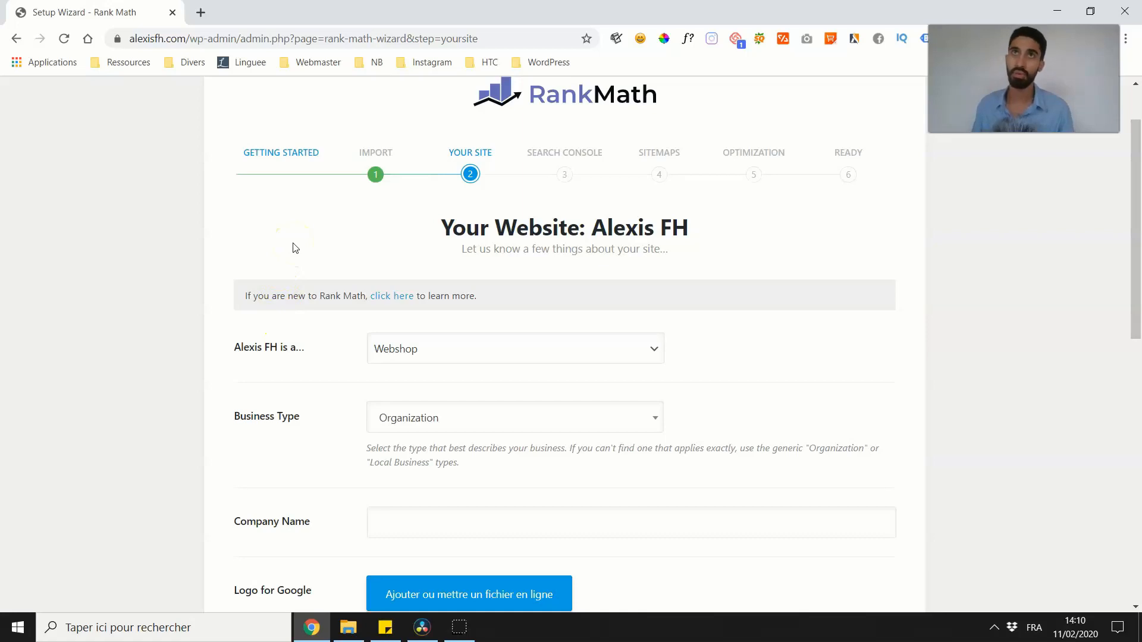
pyautogui.scroll(1, 296, 248)
pyautogui.click(297, 294)
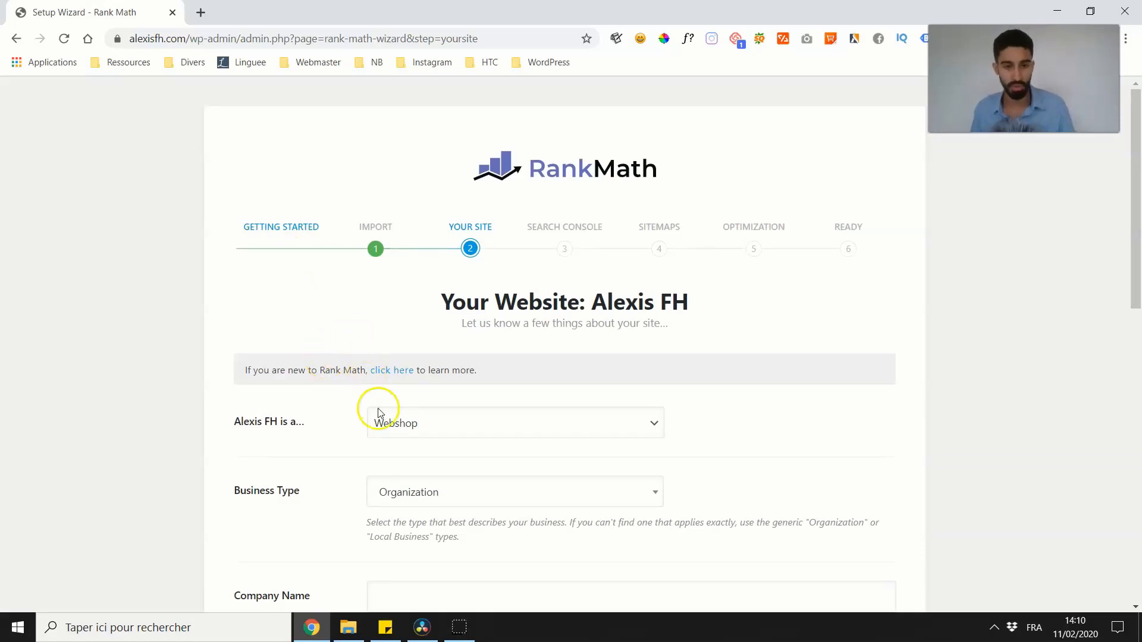
pyautogui.scroll(-2, 339, 416)
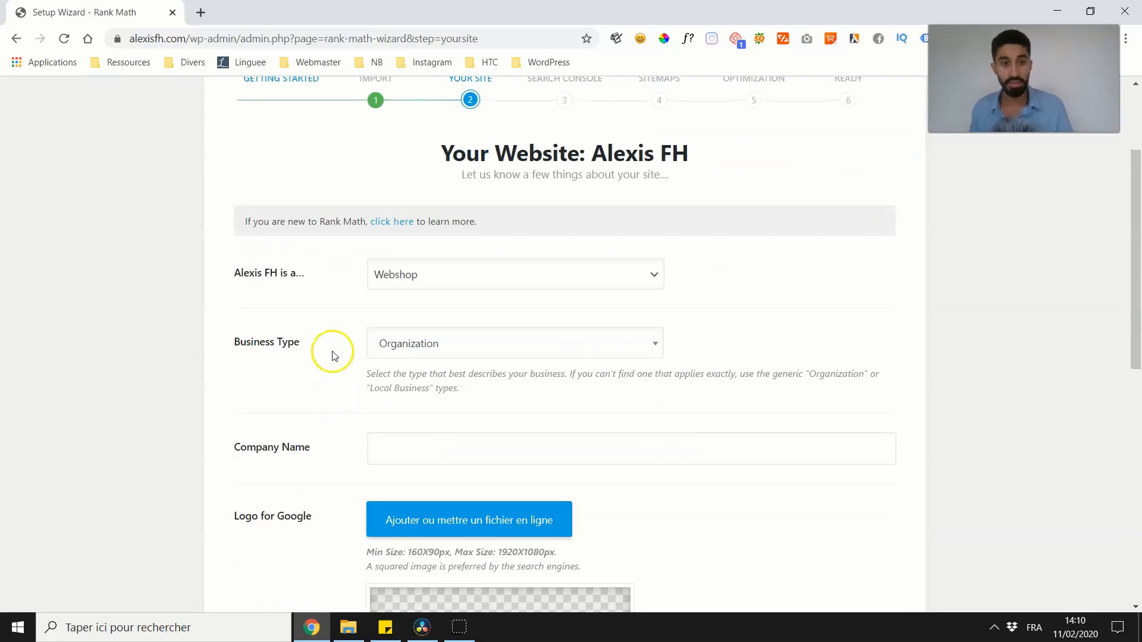
pyautogui.scroll(1, 336, 354)
pyautogui.click(382, 349)
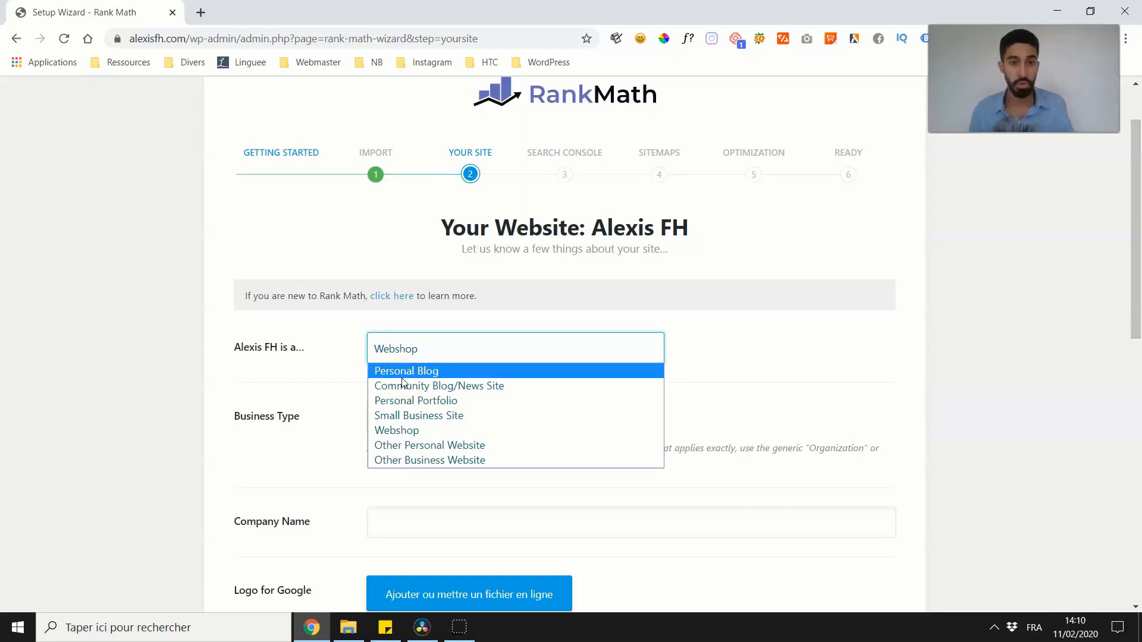
pyautogui.click(382, 415)
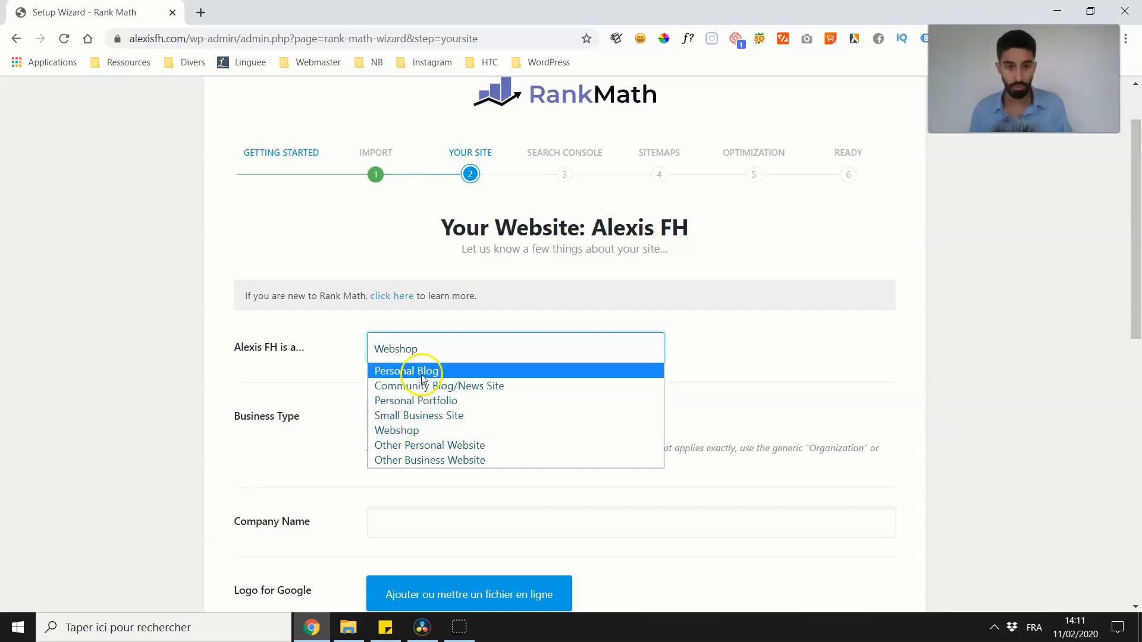
pyautogui.click(400, 430)
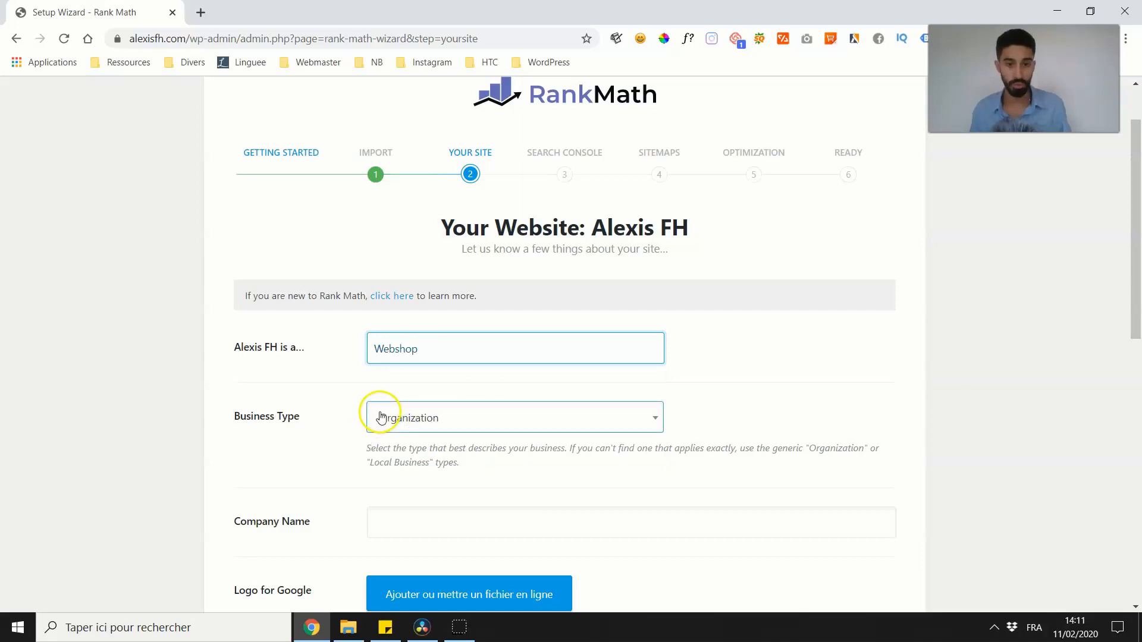
# - Set the business type to Educational Organization
pyautogui.click(445, 416)
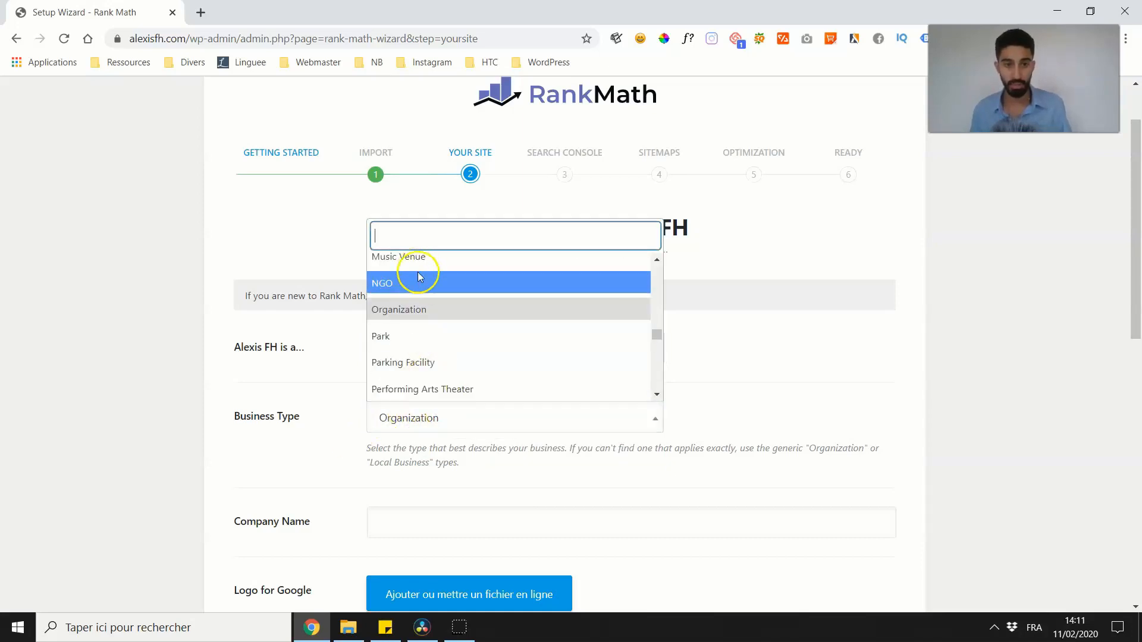
pyautogui.click(295, 383)
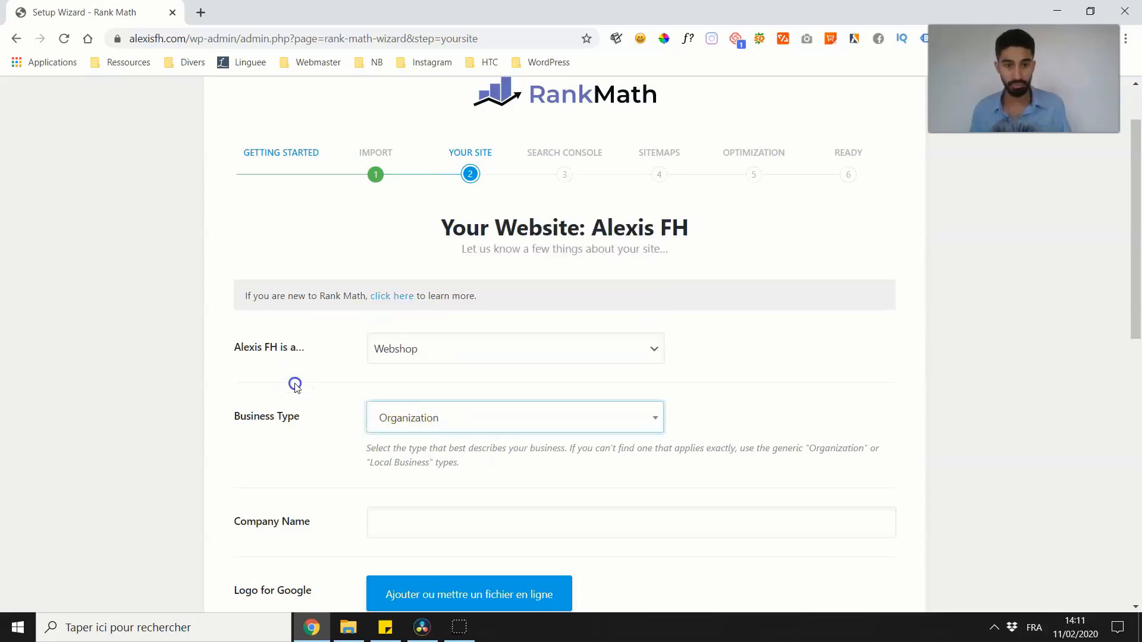
pyautogui.click(438, 412)
pyautogui.scroll(-2, 438, 351)
pyautogui.scroll(3, 434, 351)
pyautogui.scroll(5, 433, 349)
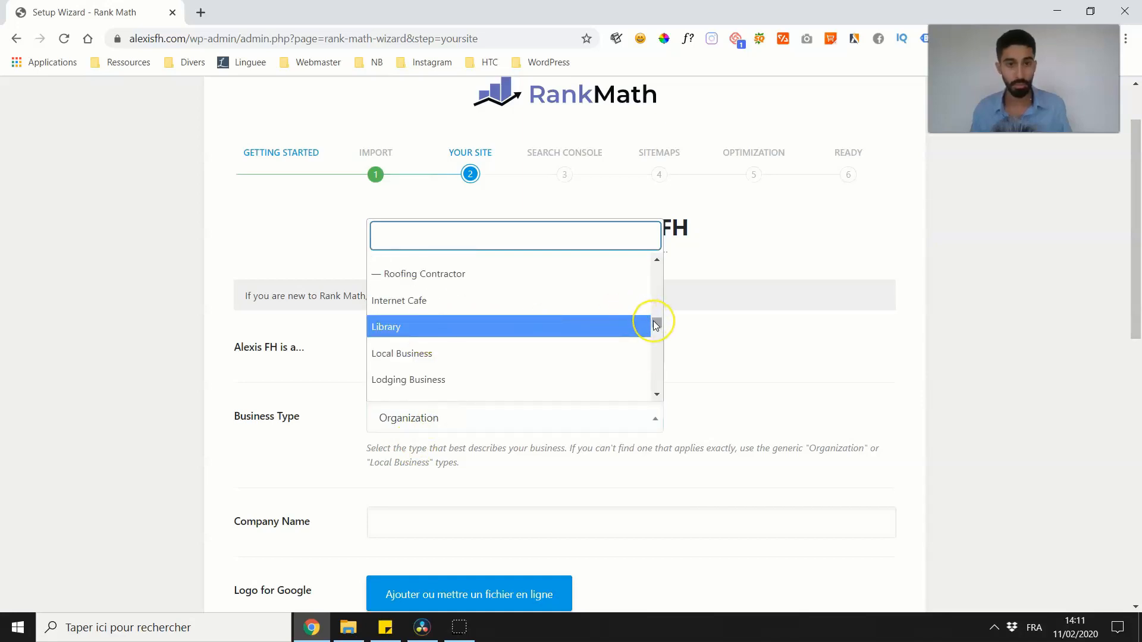
pyautogui.moveTo(654, 324); pyautogui.dragTo(666, 253)
pyautogui.scroll(-3, 553, 302)
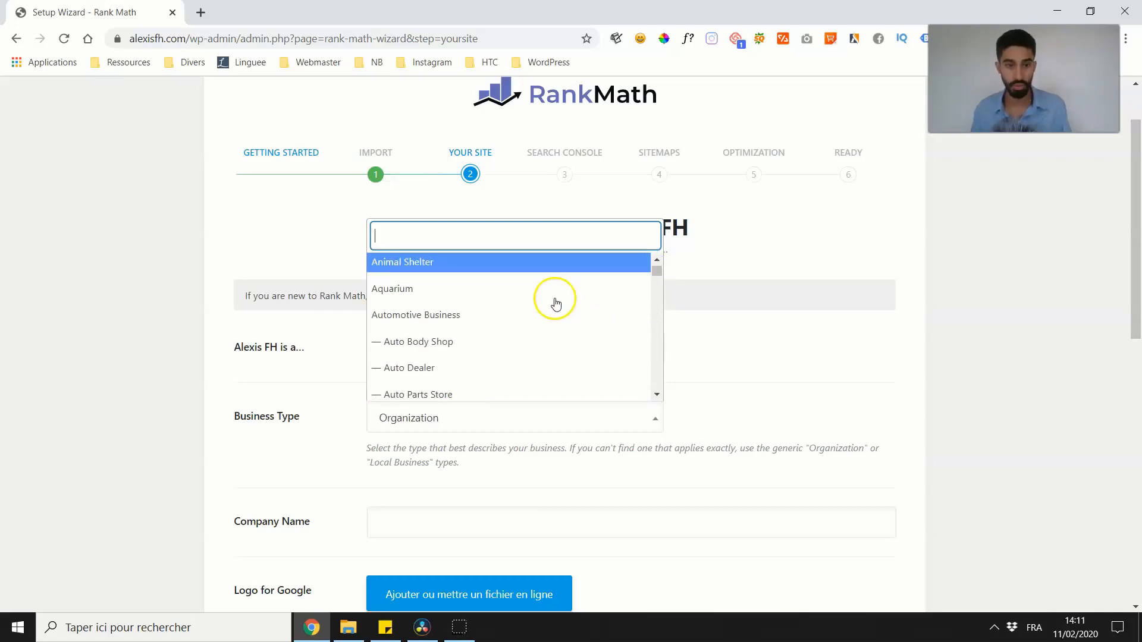
pyautogui.scroll(-1, 552, 303)
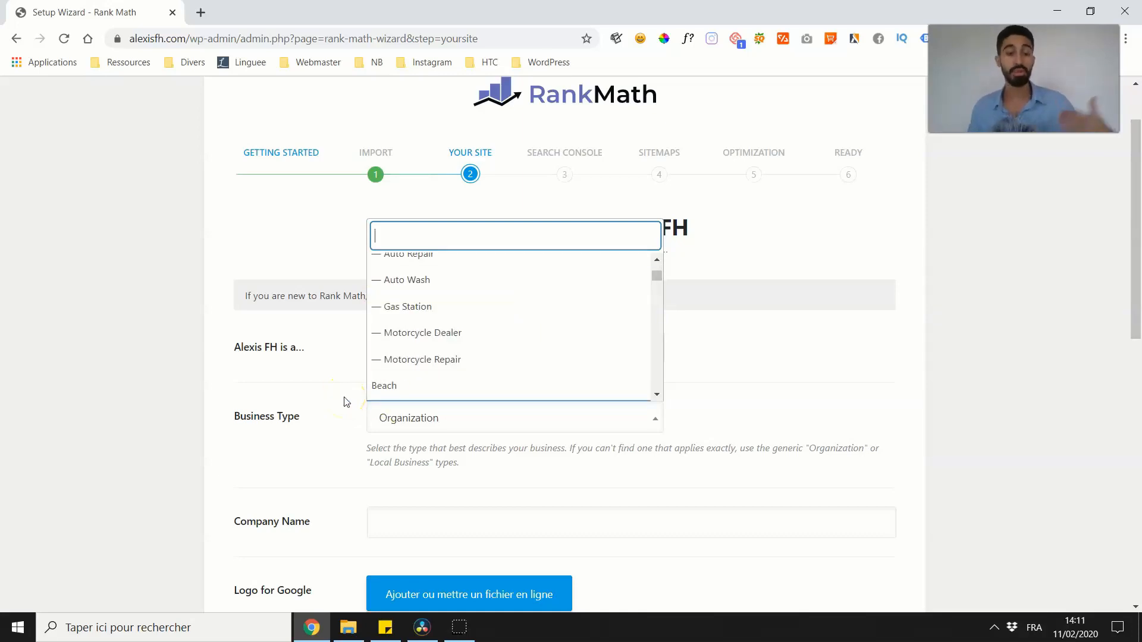
pyautogui.scroll(-1, 342, 416)
pyautogui.click(303, 443)
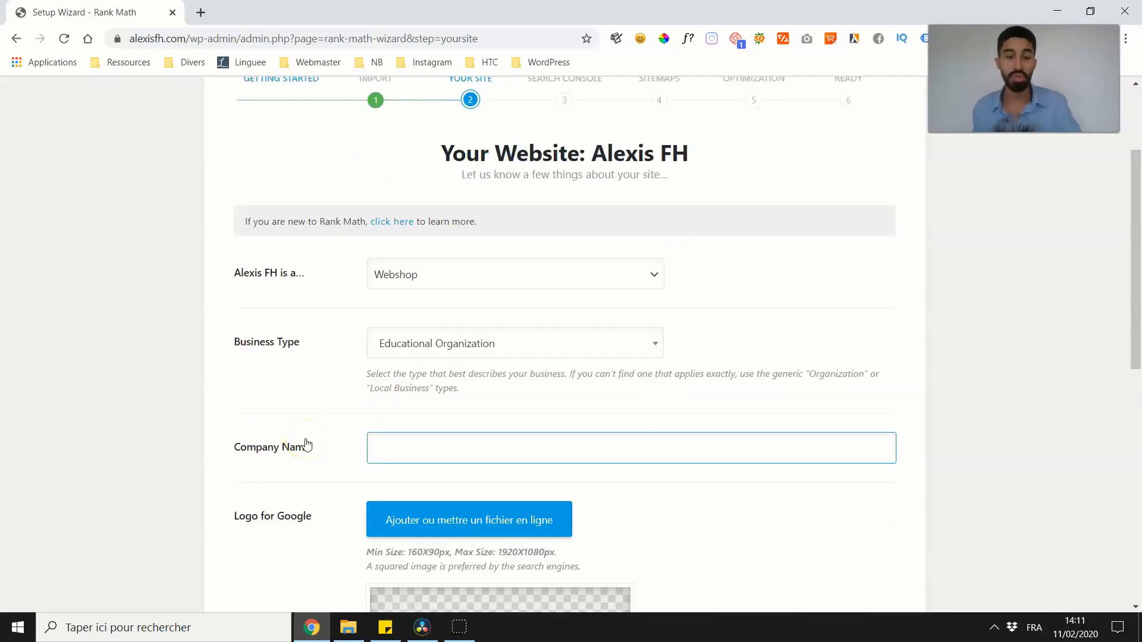
pyautogui.click(455, 356)
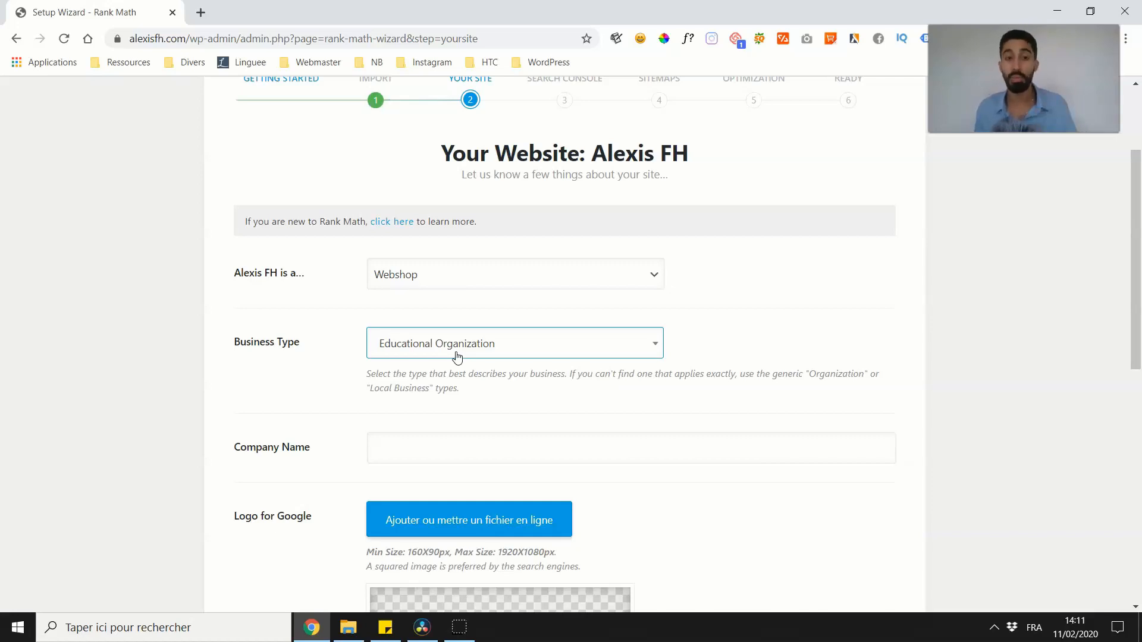
# - Fill in the company name with the website's own name
pyautogui.click(391, 443)
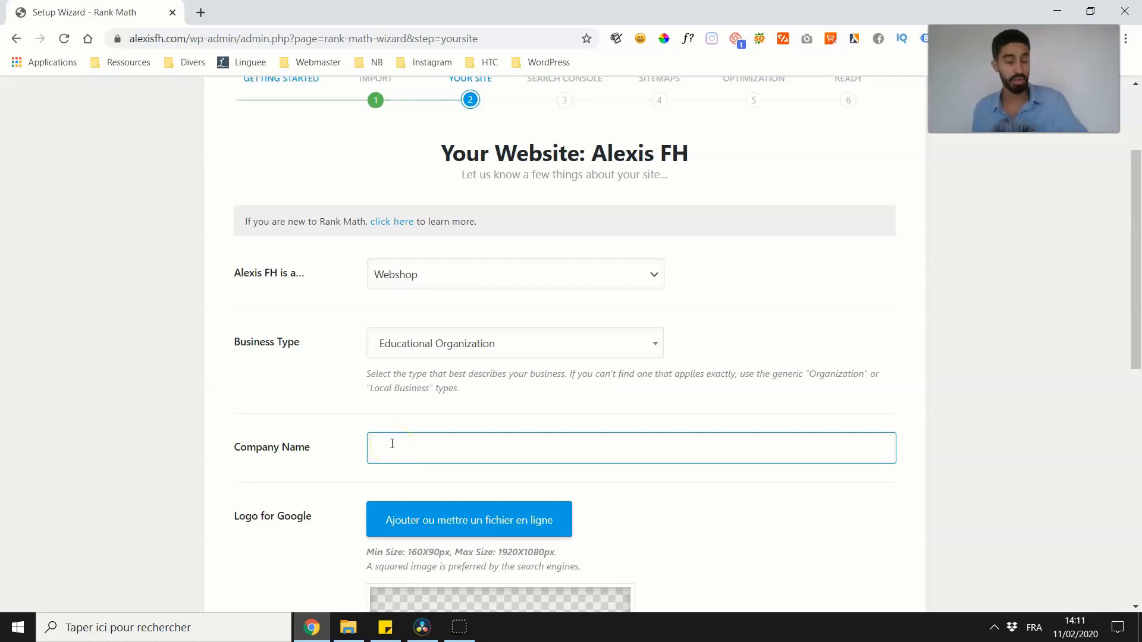
pyautogui.click(391, 443)
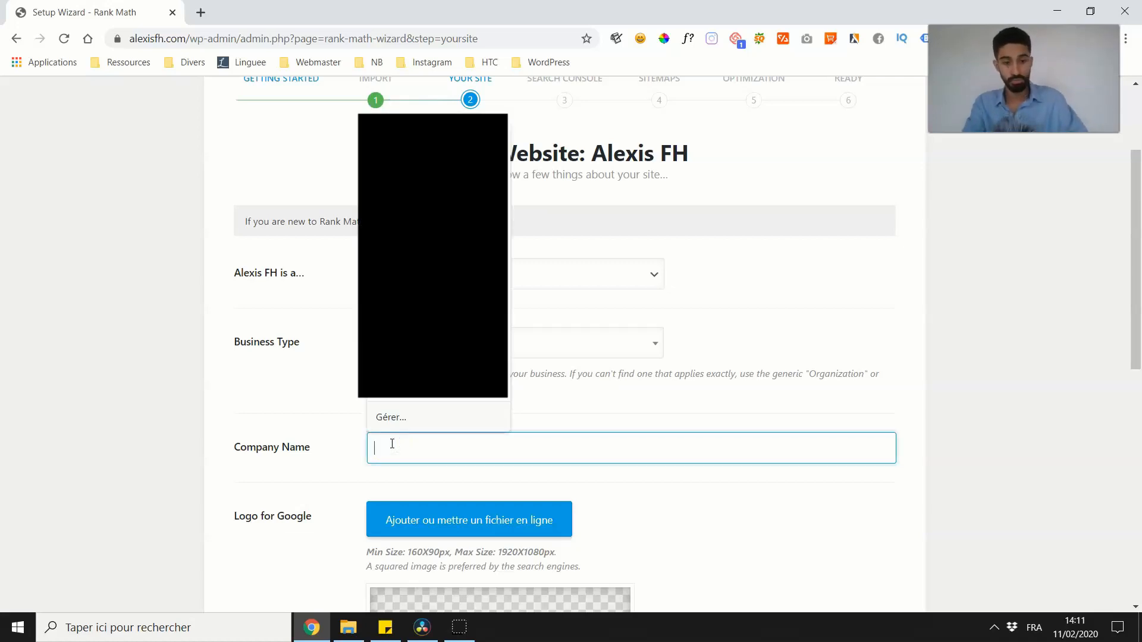
pyautogui.write('Alexis FH')
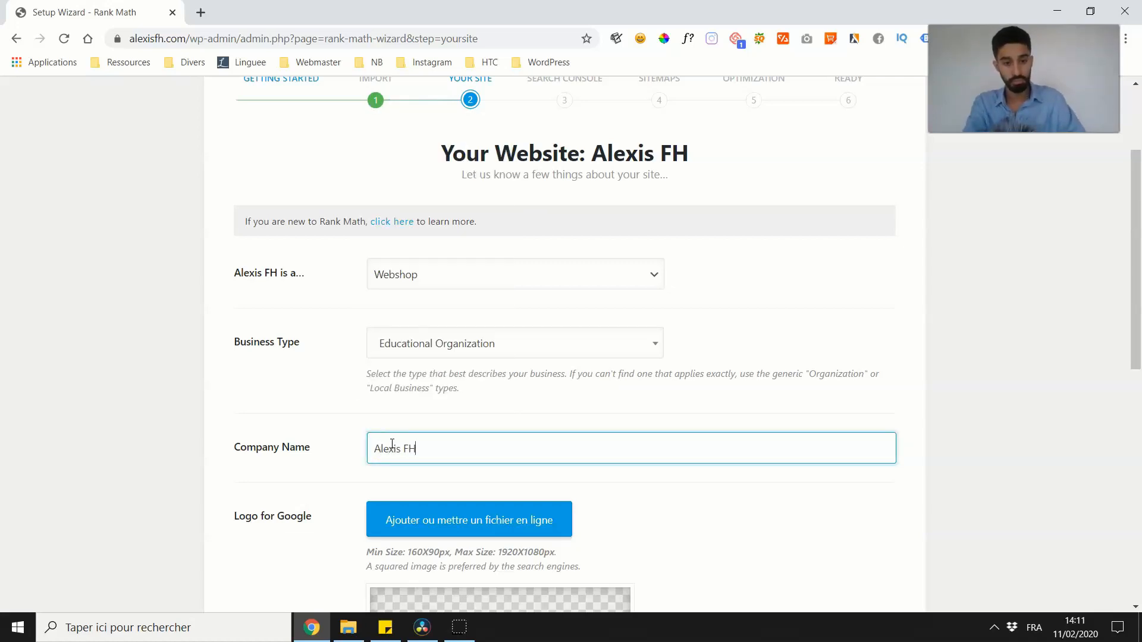
# - Keep the existing Google logo without adding a default social share image, and save the Your Site stage to continue to Search Console
pyautogui.click(373, 488)
pyautogui.scroll(-6, 339, 512)
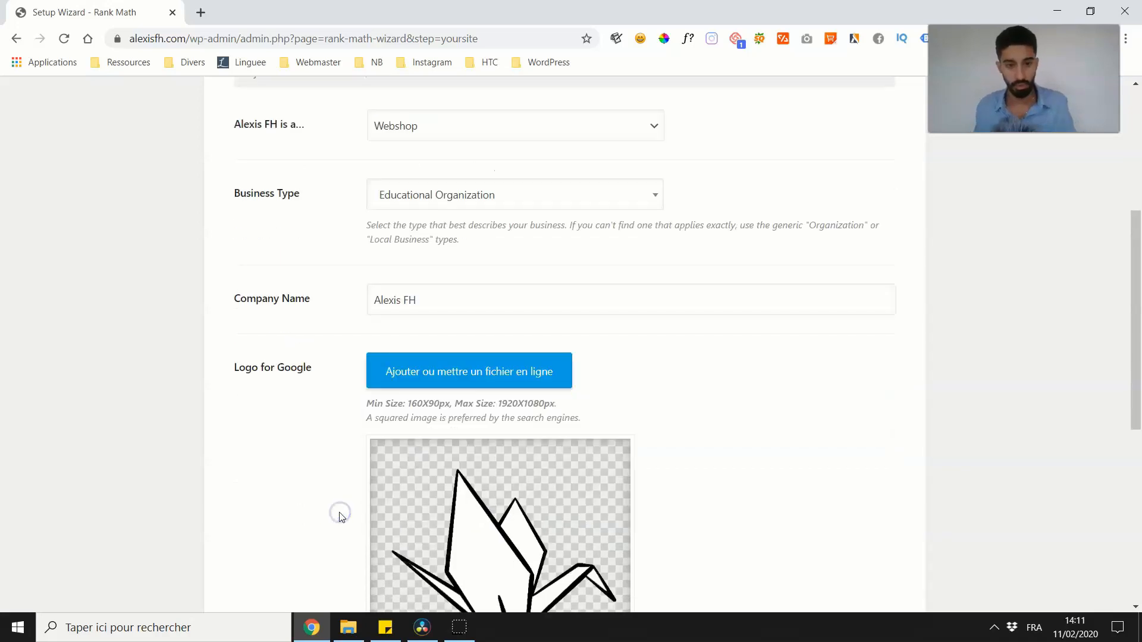
pyautogui.scroll(3, 341, 513)
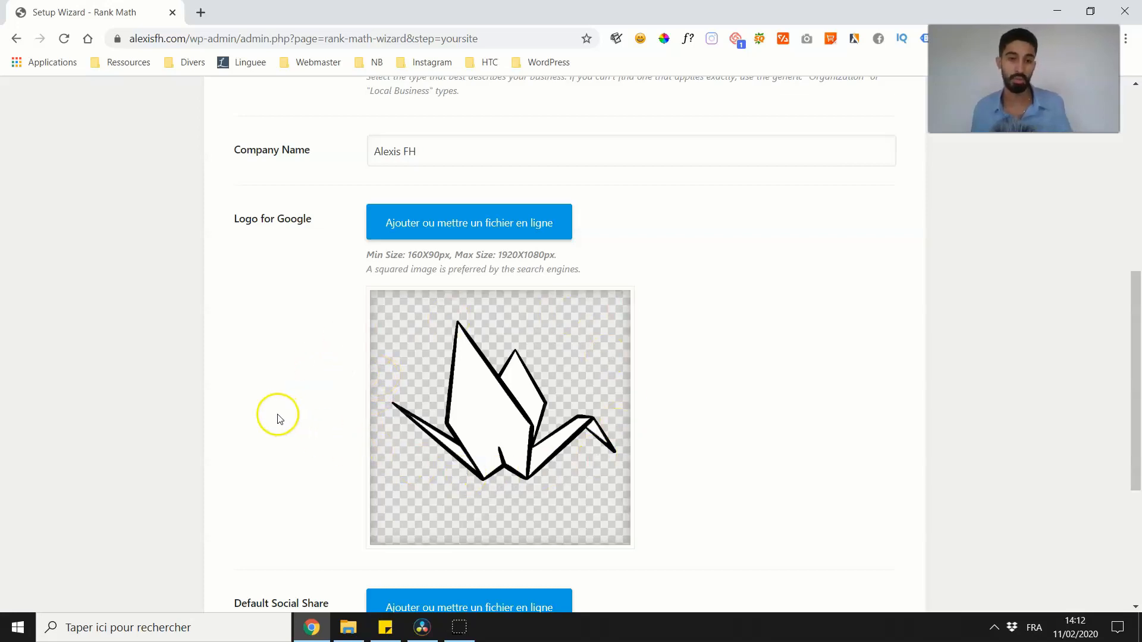
pyautogui.scroll(5, 277, 417)
pyautogui.scroll(-7, 262, 386)
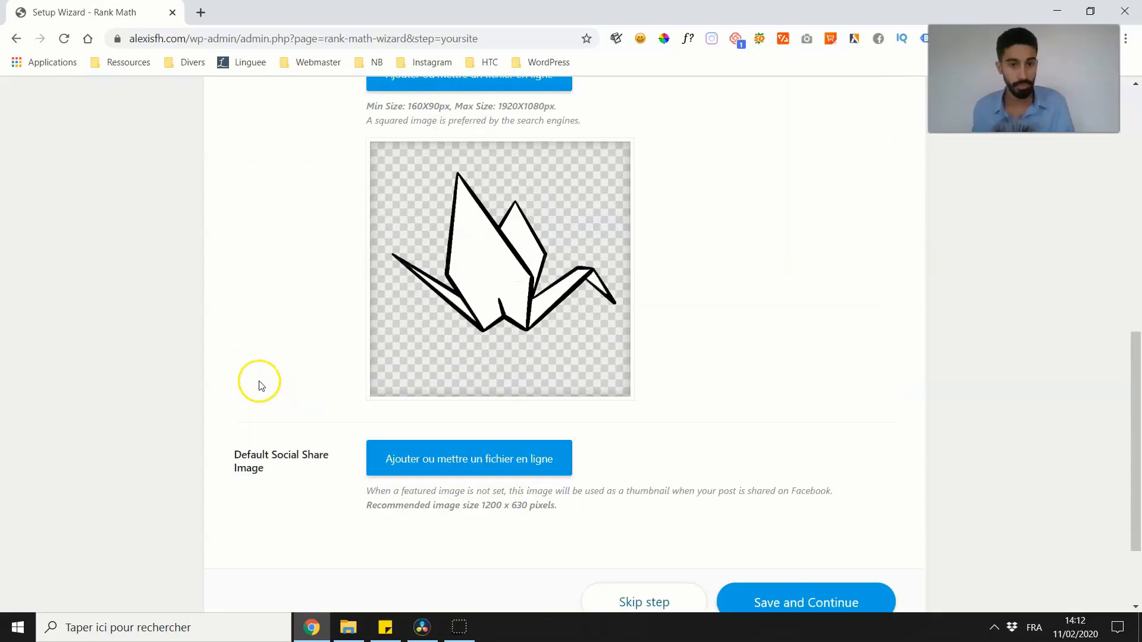
pyautogui.scroll(-2, 262, 383)
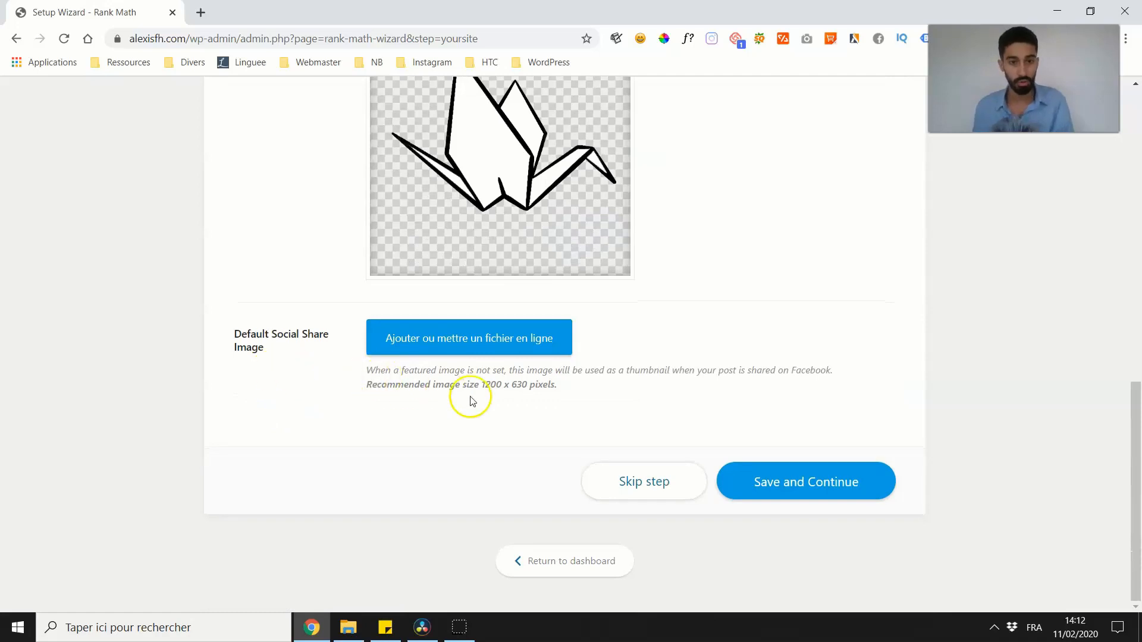
pyautogui.scroll(1, 682, 463)
pyautogui.click(807, 548)
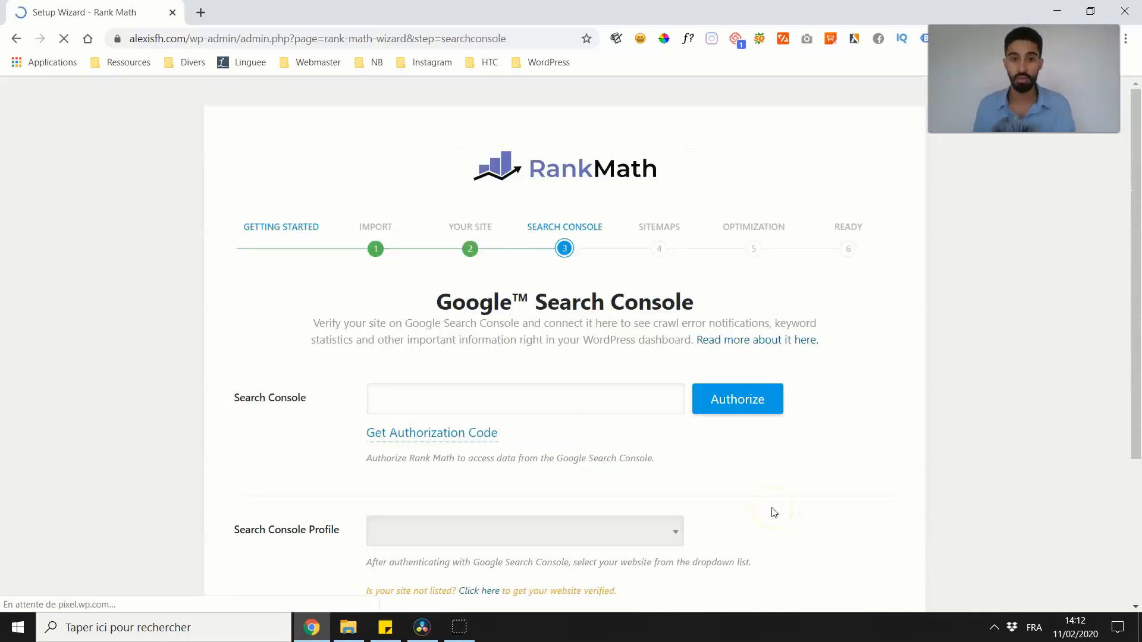
# - Request a Search Console authorization code by choosing the Google account and granting Rank Math SEO access to its data
pyautogui.scroll(-1, 339, 390)
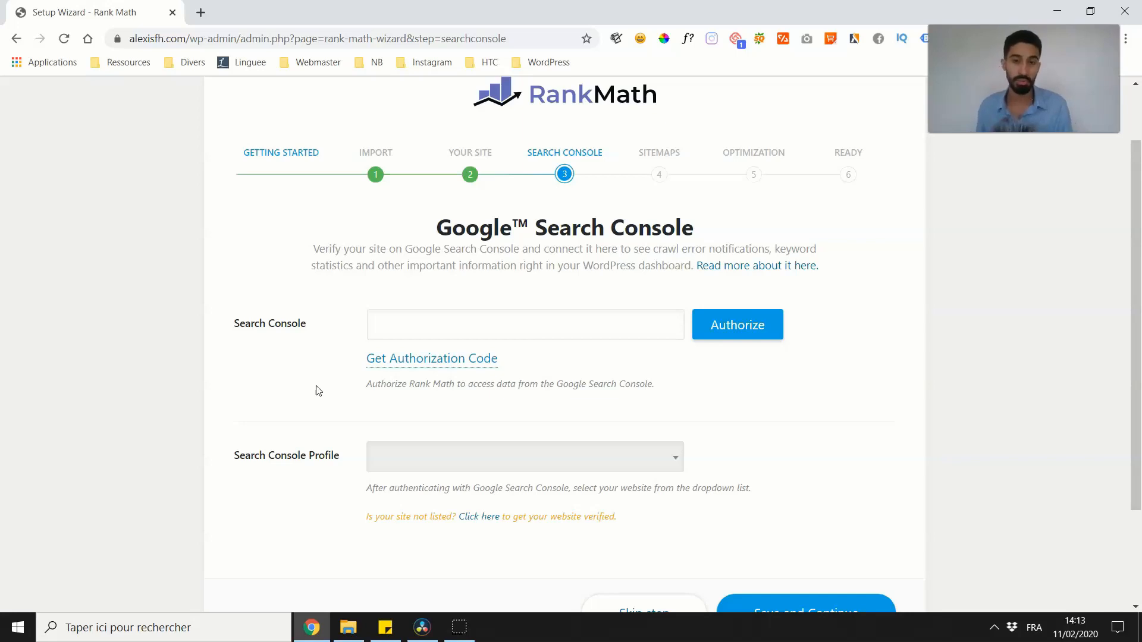
pyautogui.click(318, 385)
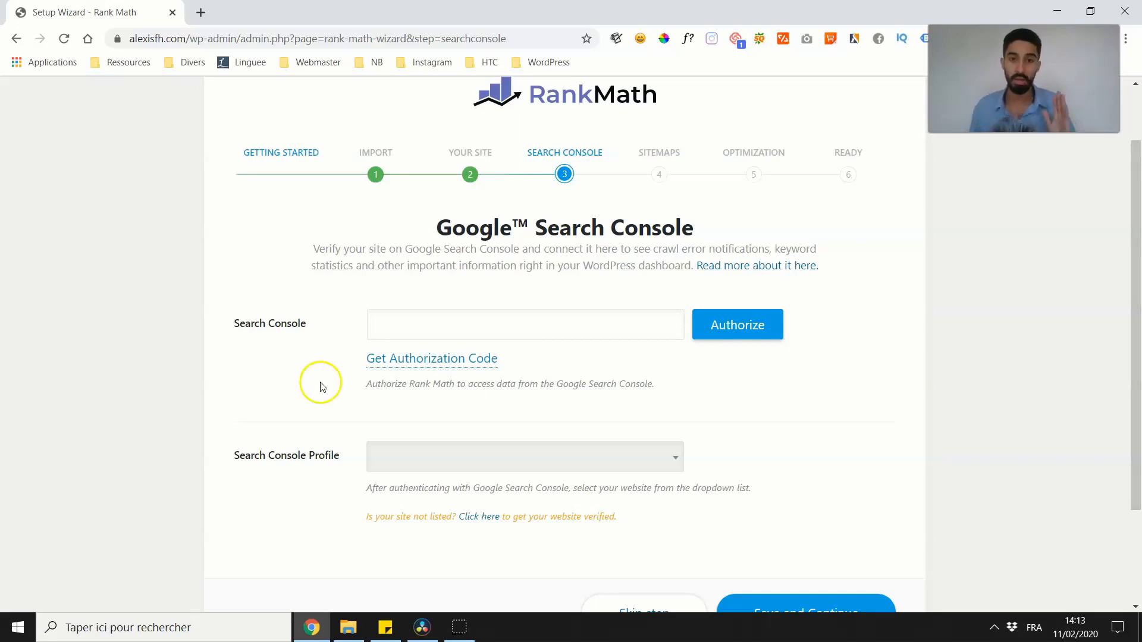
pyautogui.click(406, 362)
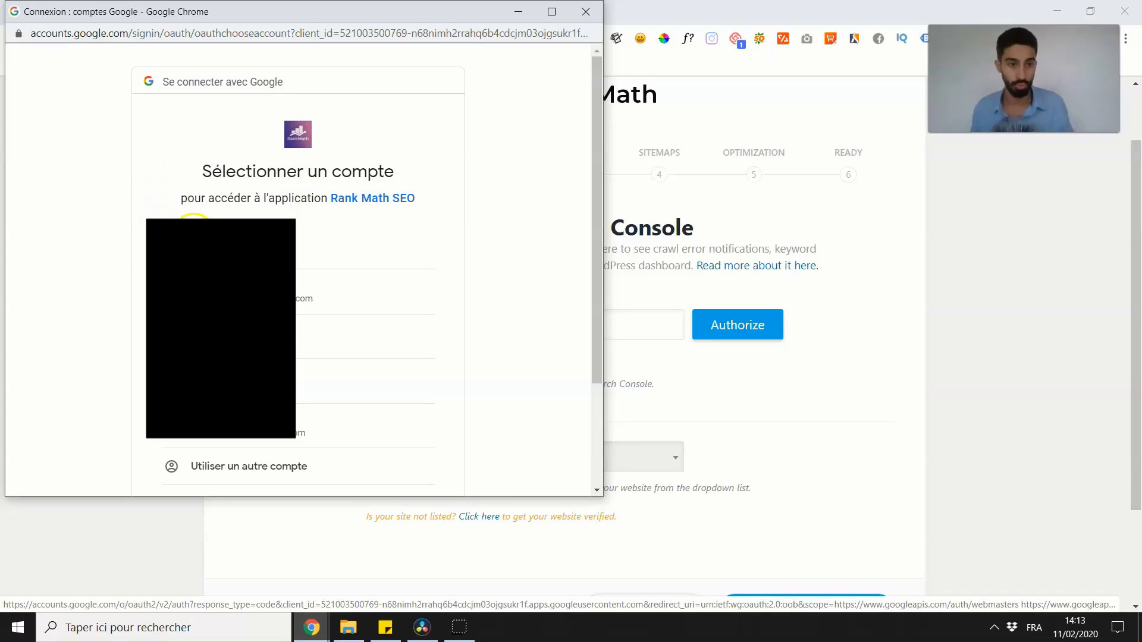
pyautogui.click(140, 244)
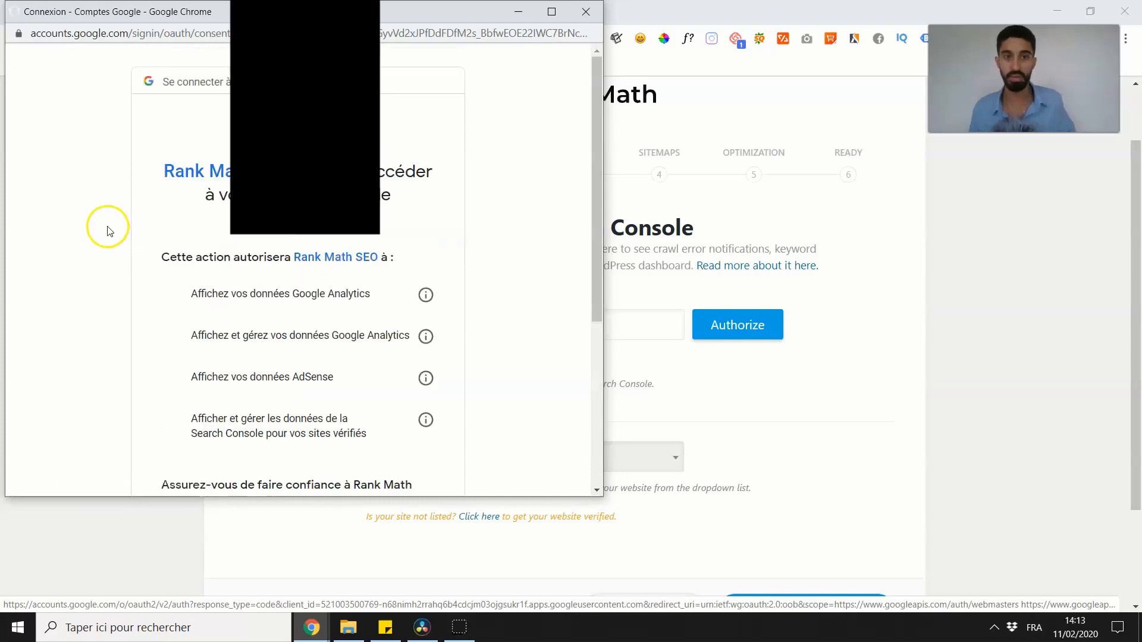
pyautogui.scroll(-3, 137, 191)
pyautogui.scroll(-5, 145, 178)
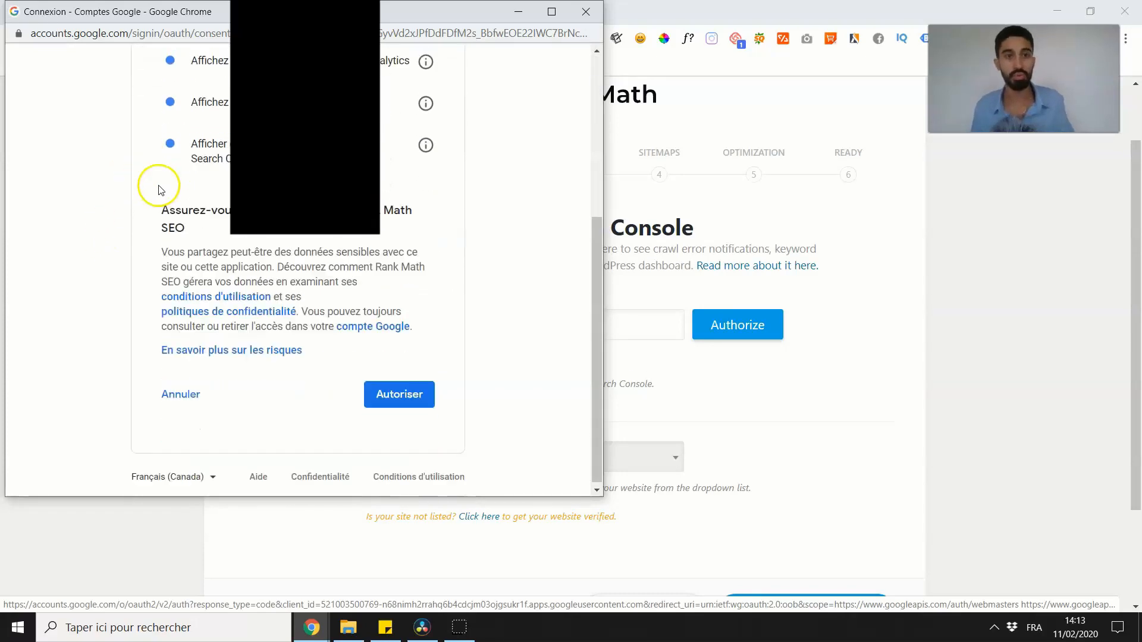
pyautogui.click(392, 392)
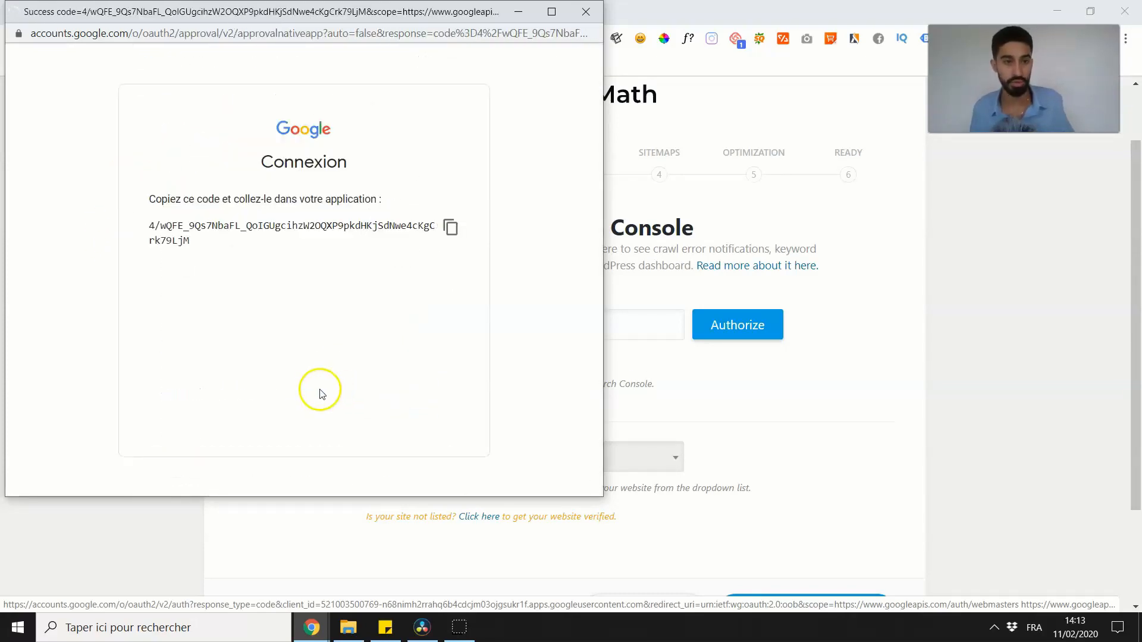
# - Copy the Google authorization code into the Search Console field and authorize the account
pyautogui.click(451, 229)
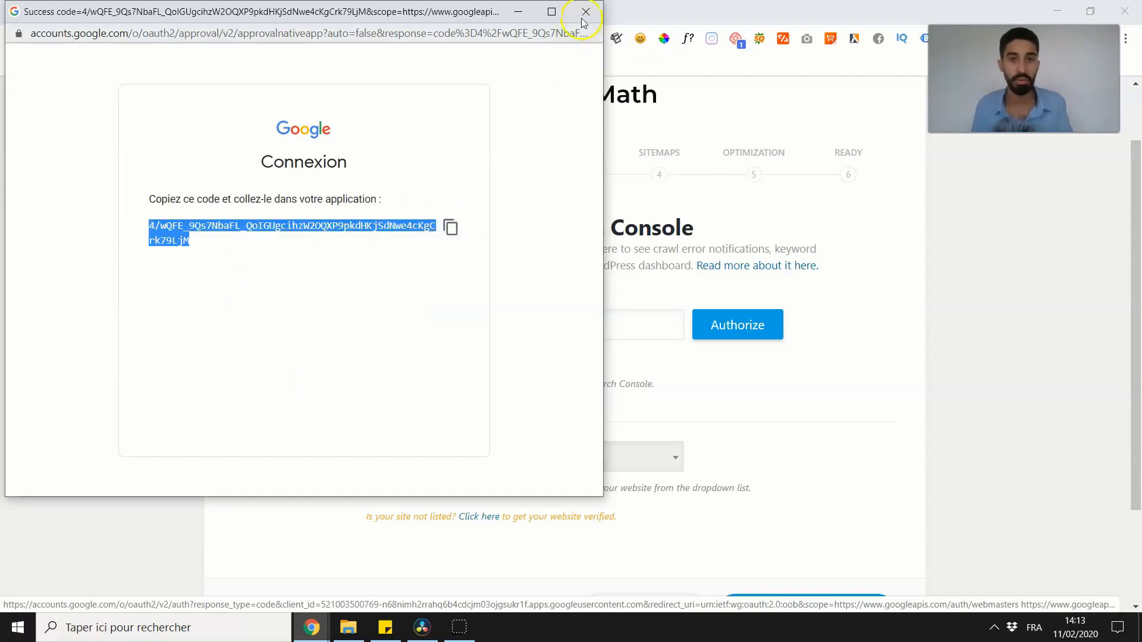
pyautogui.click(452, 227)
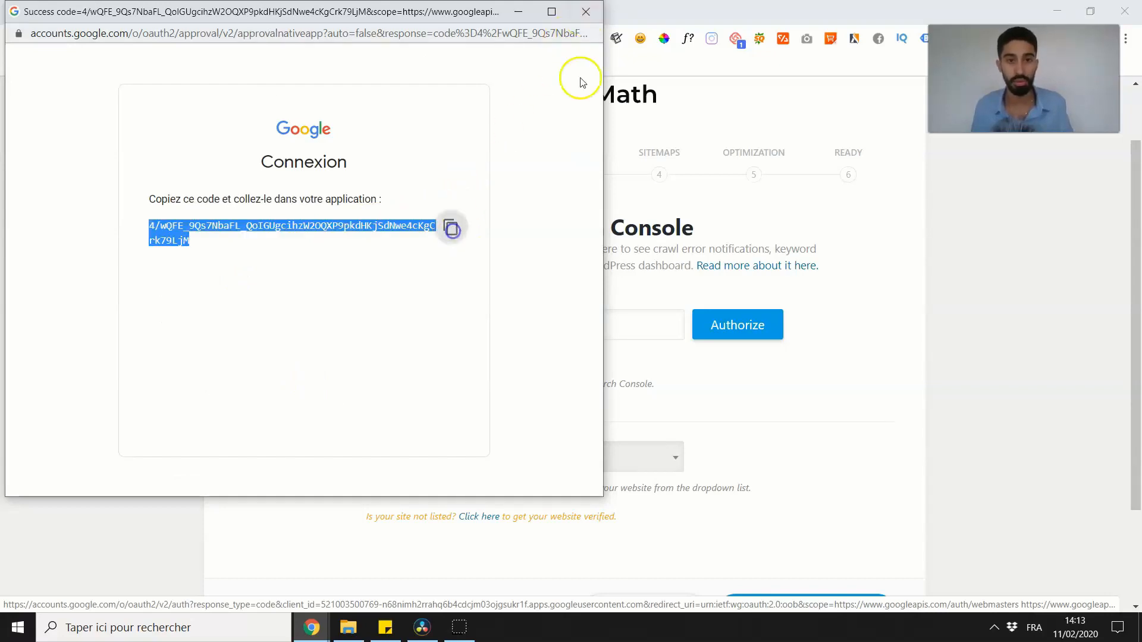
pyautogui.click(584, 11)
pyautogui.click(476, 309)
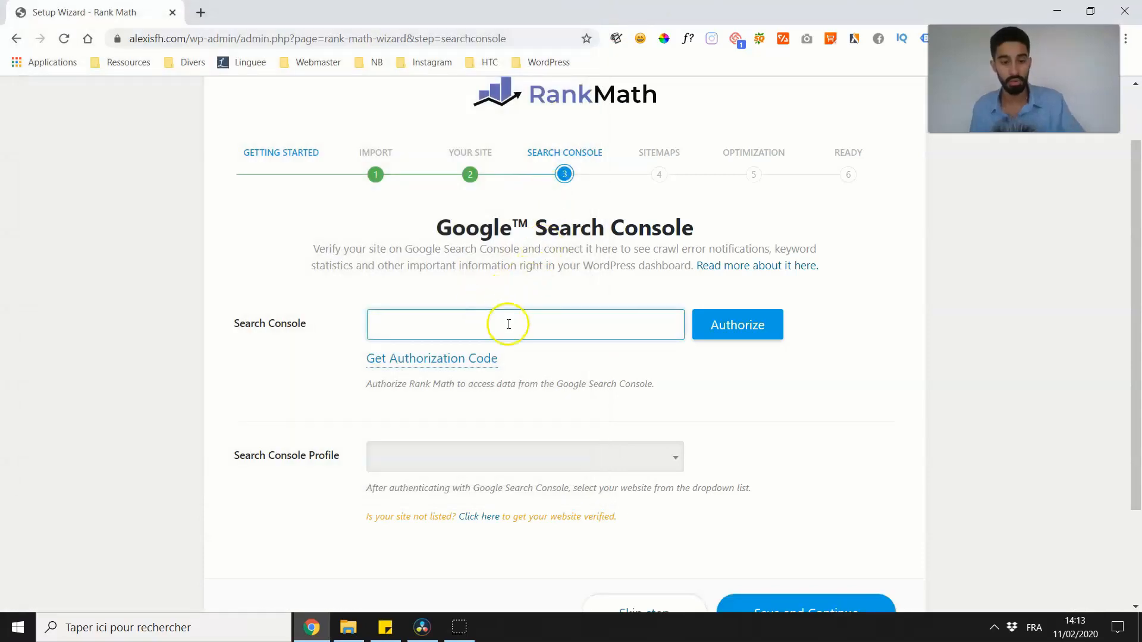
pyautogui.hotkey('ctrl', 'v')
pyautogui.click(707, 332)
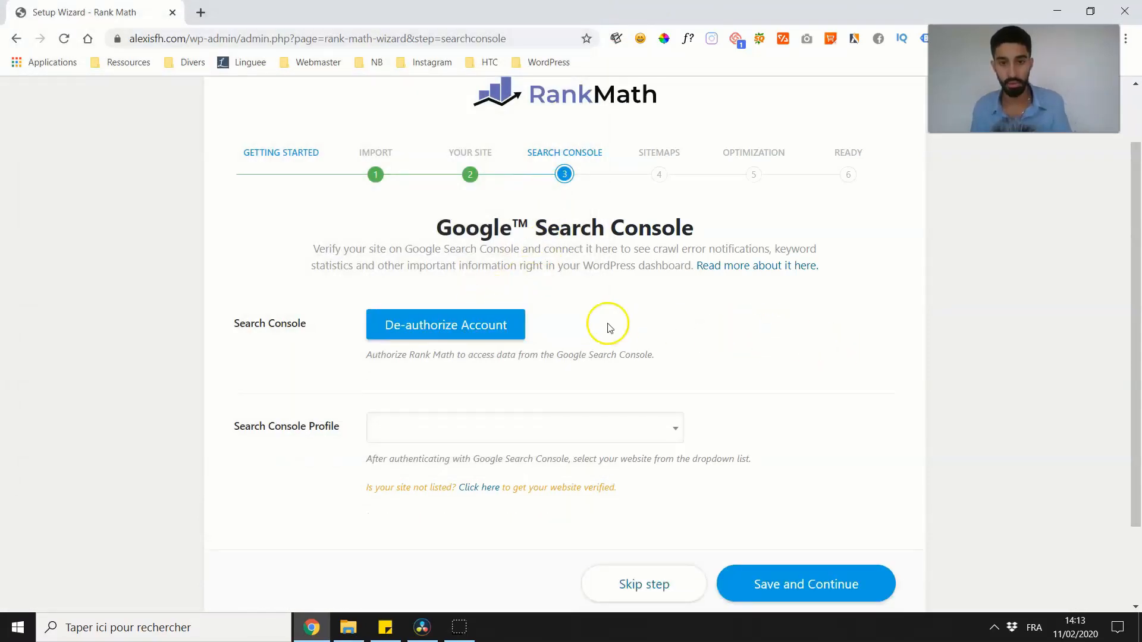
pyautogui.scroll(-1, 619, 327)
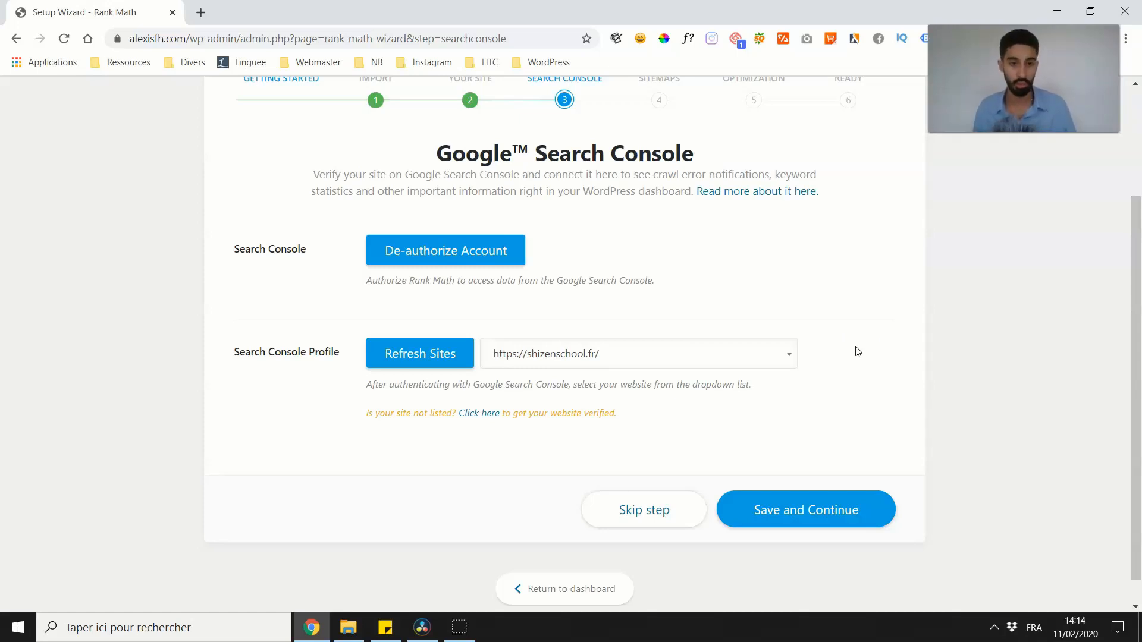
pyautogui.click(662, 351)
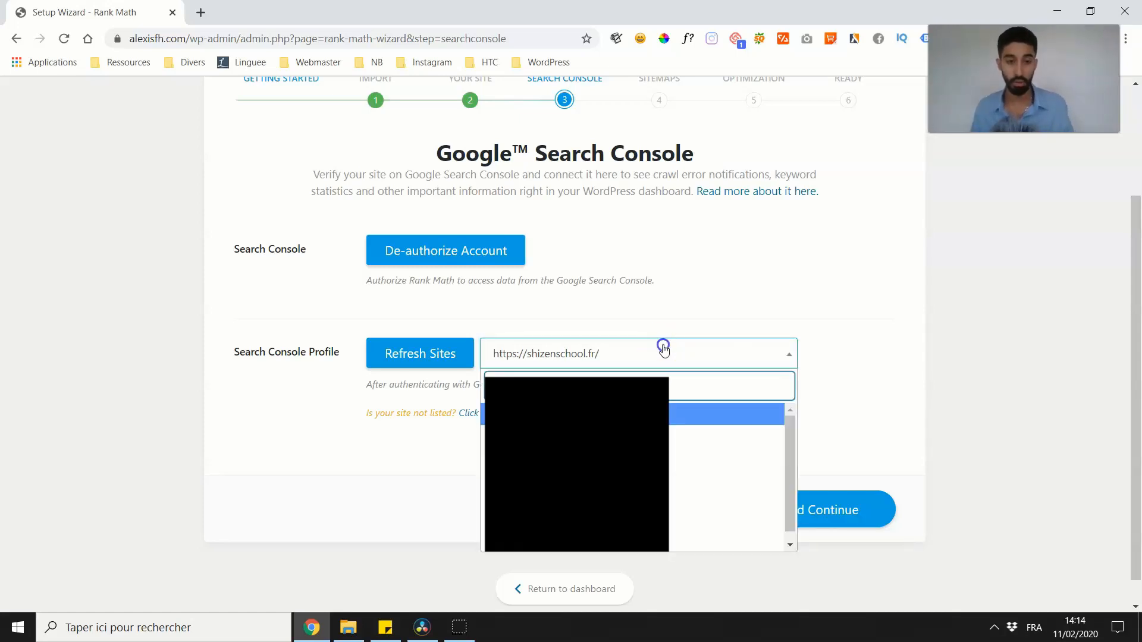
pyautogui.click(861, 377)
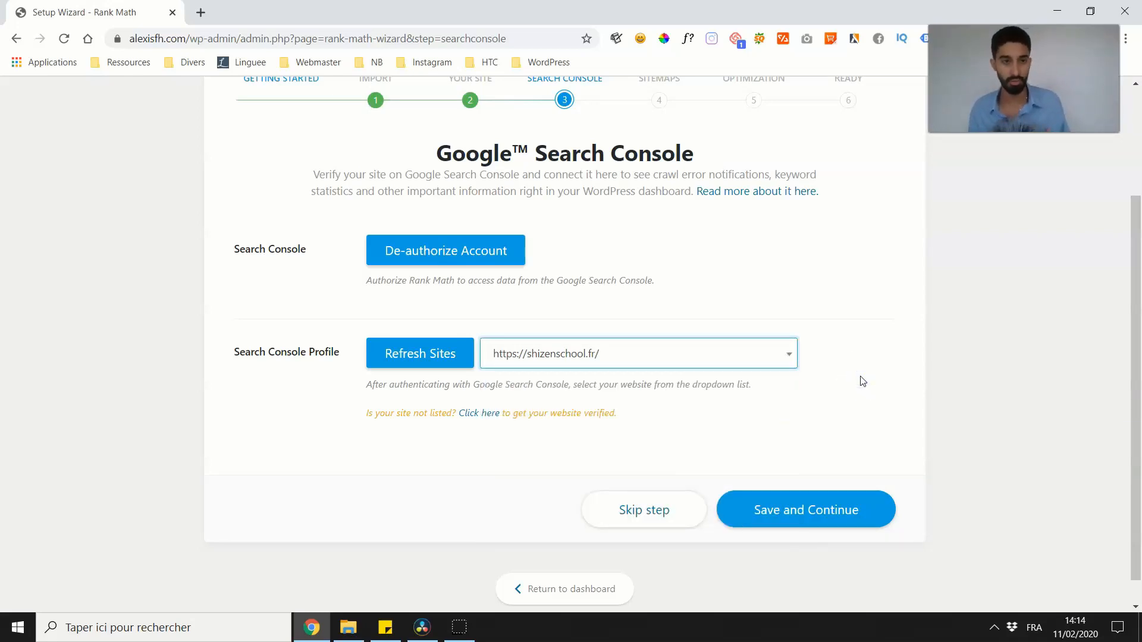
pyautogui.click(804, 503)
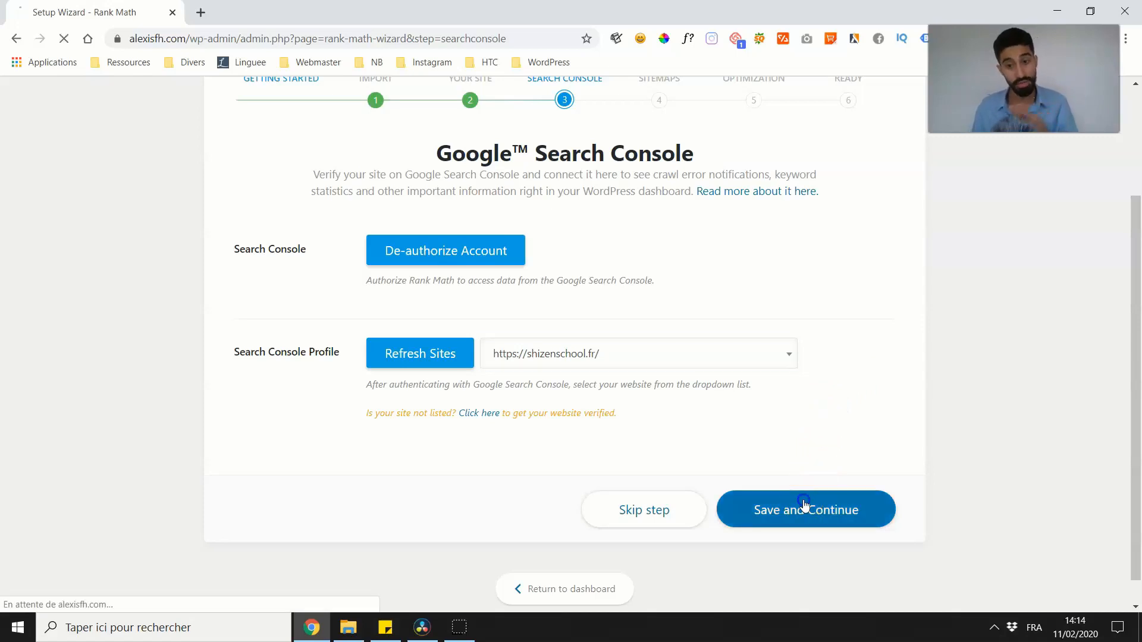
pyautogui.scroll(1, 799, 484)
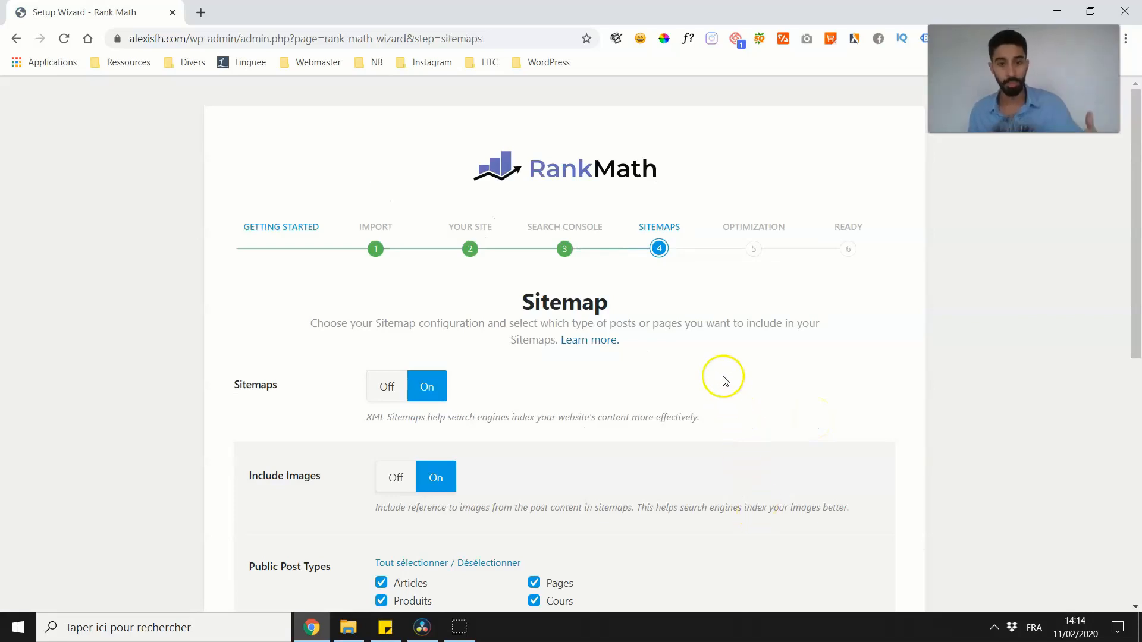
# - Keep sitemaps and images enabled, and exclude the Leçons and Cours post types from the sitemap
pyautogui.scroll(-1, 722, 377)
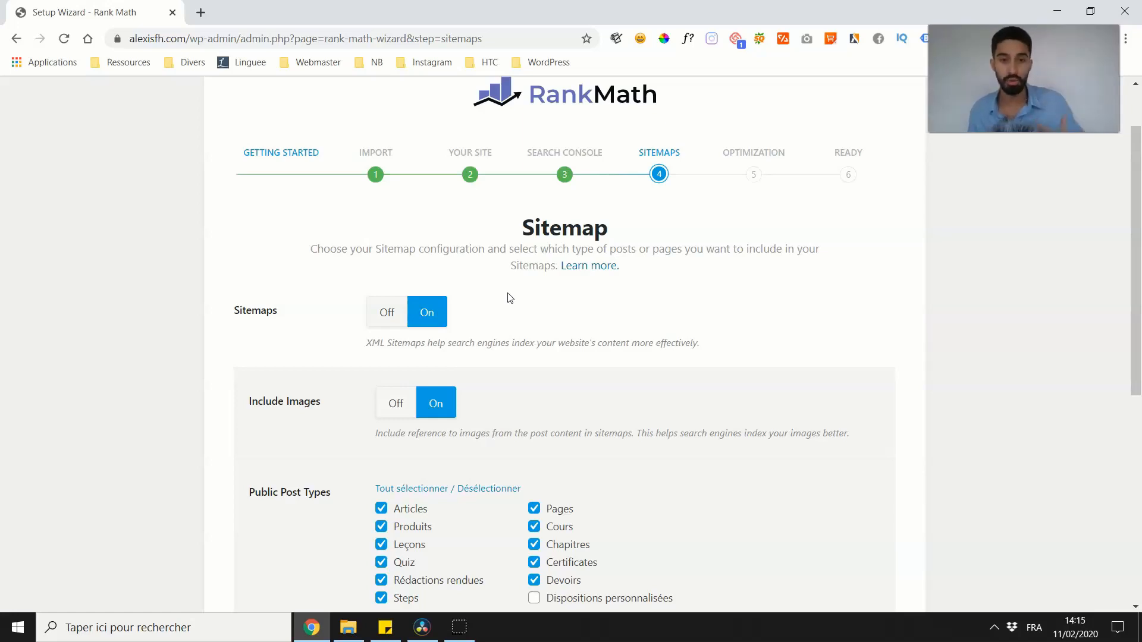
pyautogui.scroll(-1, 470, 262)
pyautogui.scroll(1, 467, 263)
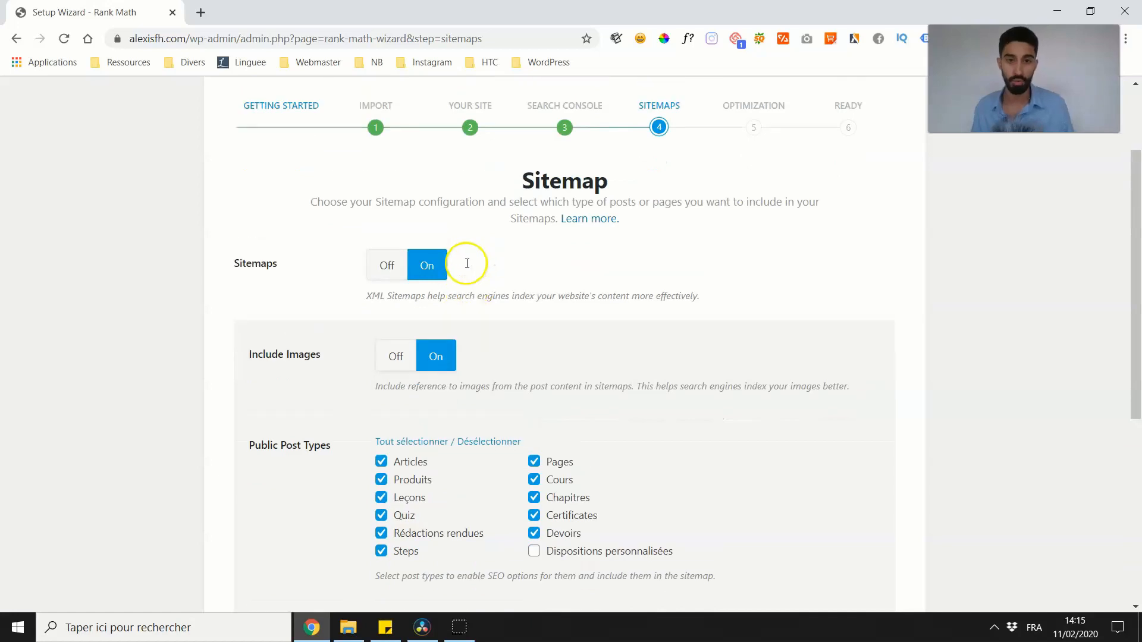
pyautogui.scroll(1, 467, 264)
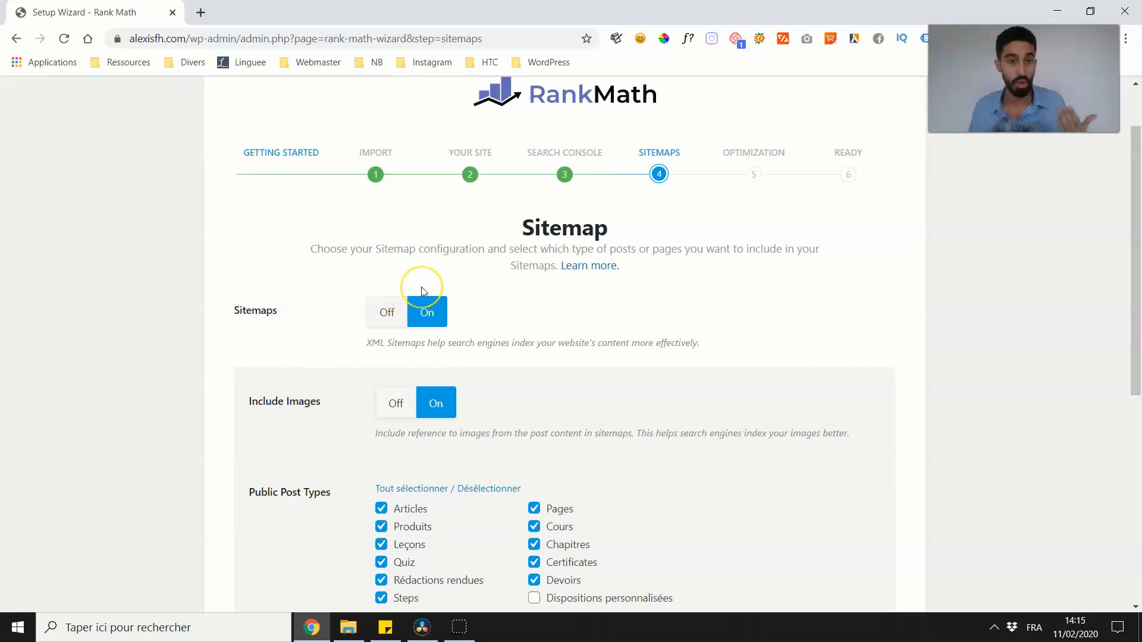
pyautogui.scroll(-1, 410, 291)
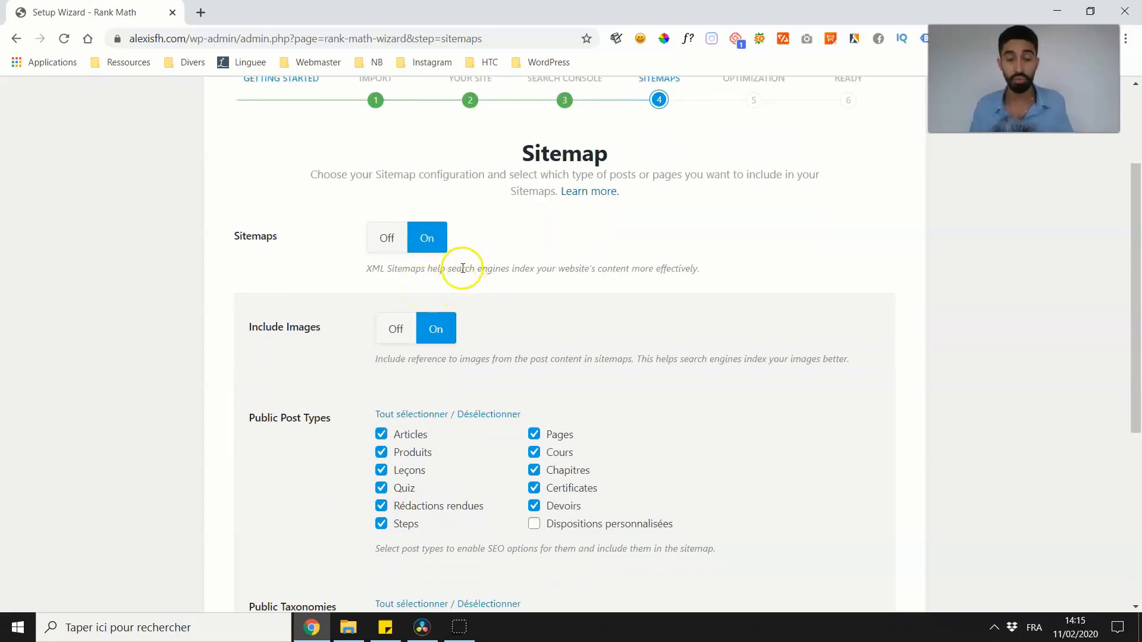
pyautogui.scroll(-1, 452, 238)
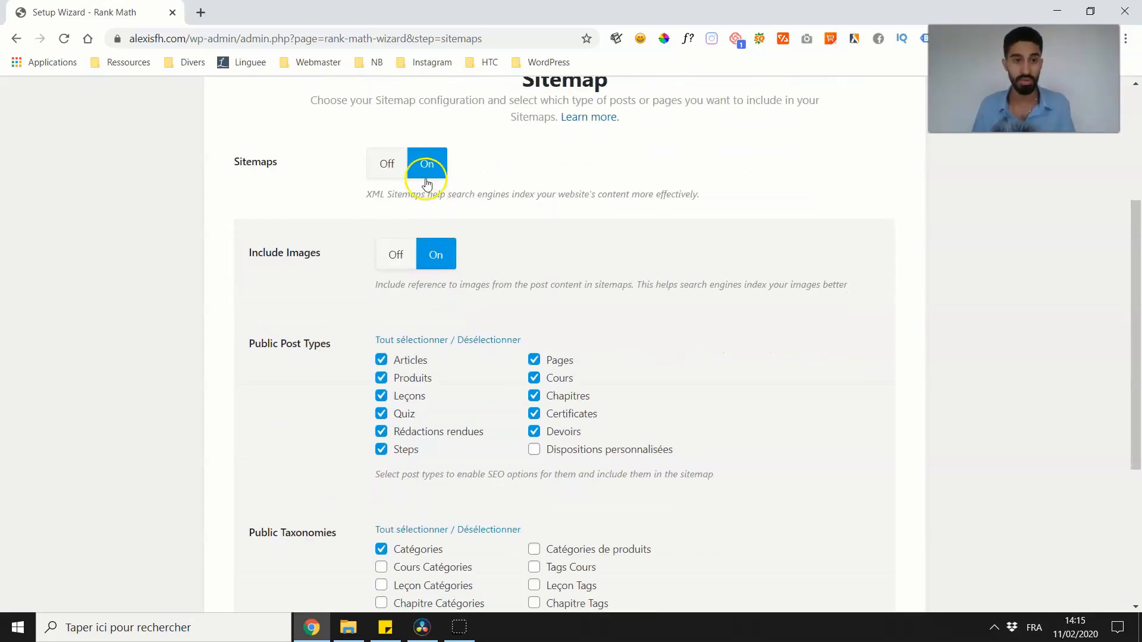
pyautogui.scroll(-2, 465, 235)
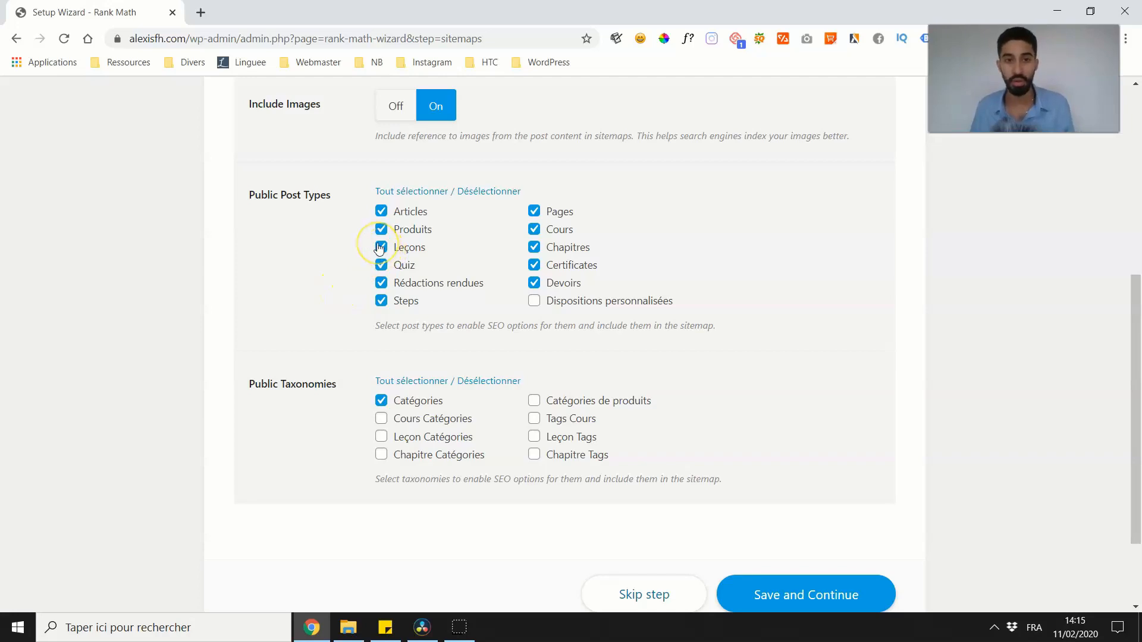
pyautogui.scroll(1, 380, 248)
pyautogui.click(380, 319)
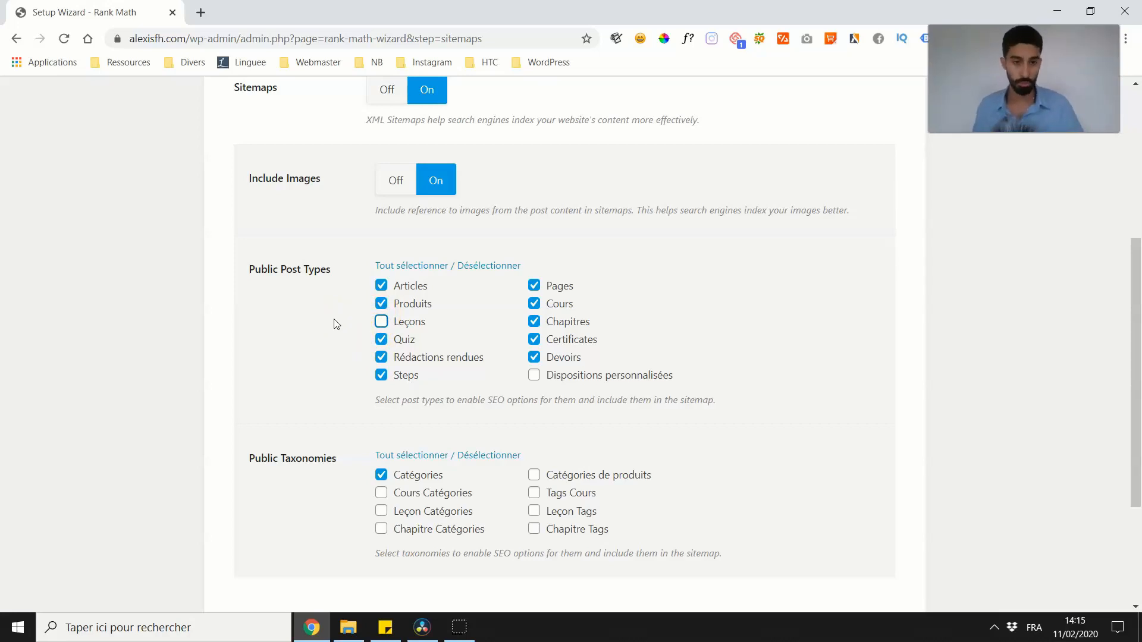
pyautogui.click(533, 304)
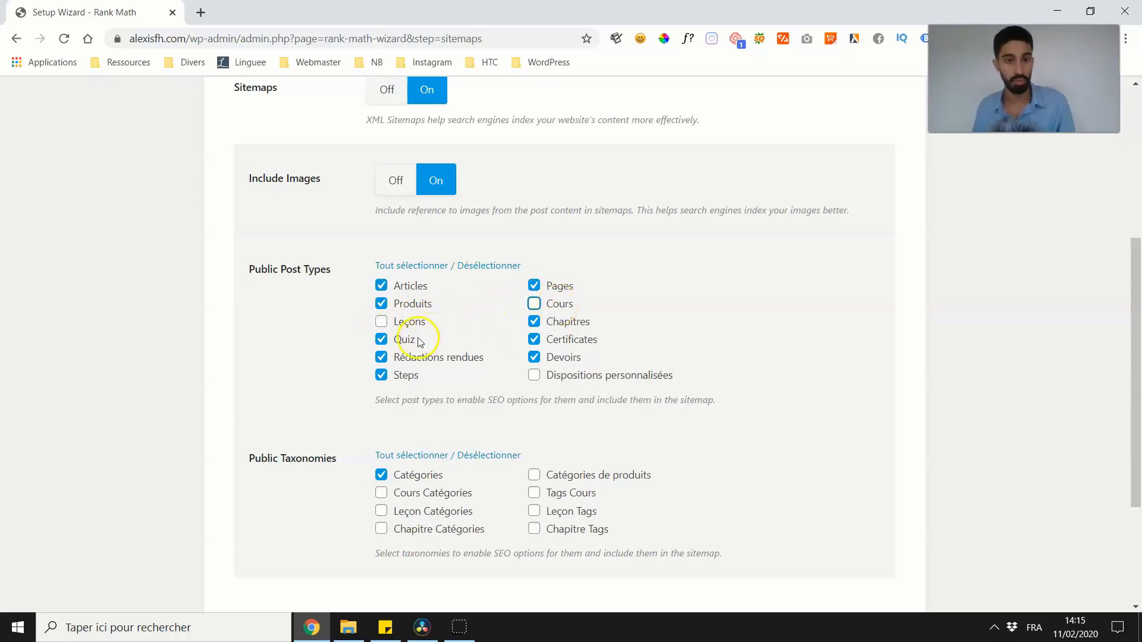
# - Exclude the Quiz, Rédactions rendues, Certificates, Chapitres and Devoirs post types from the sitemap
pyautogui.click(381, 339)
pyautogui.click(381, 356)
pyautogui.click(533, 339)
pyautogui.click(533, 321)
pyautogui.click(534, 357)
pyautogui.click(534, 357)
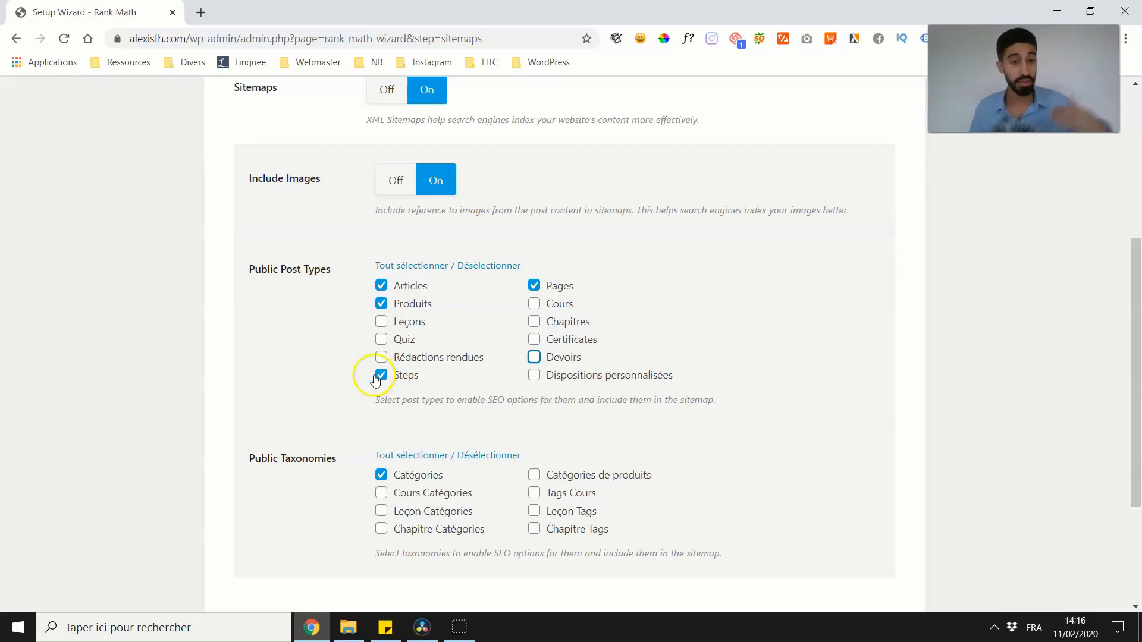
pyautogui.scroll(-1, 343, 347)
pyautogui.click(382, 302)
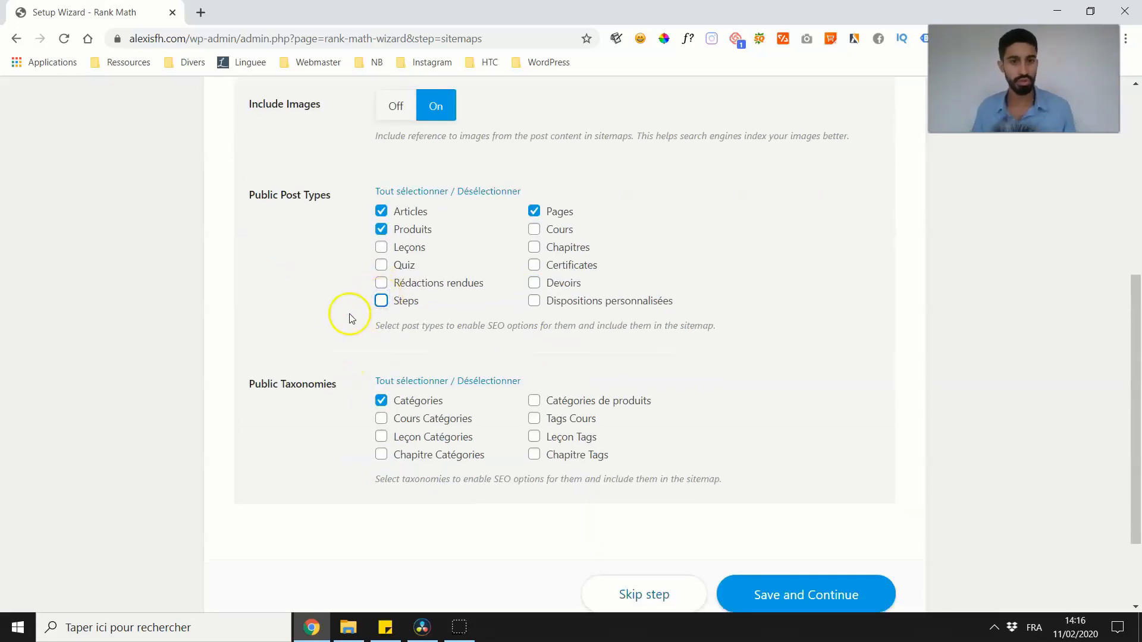
pyautogui.click(381, 301)
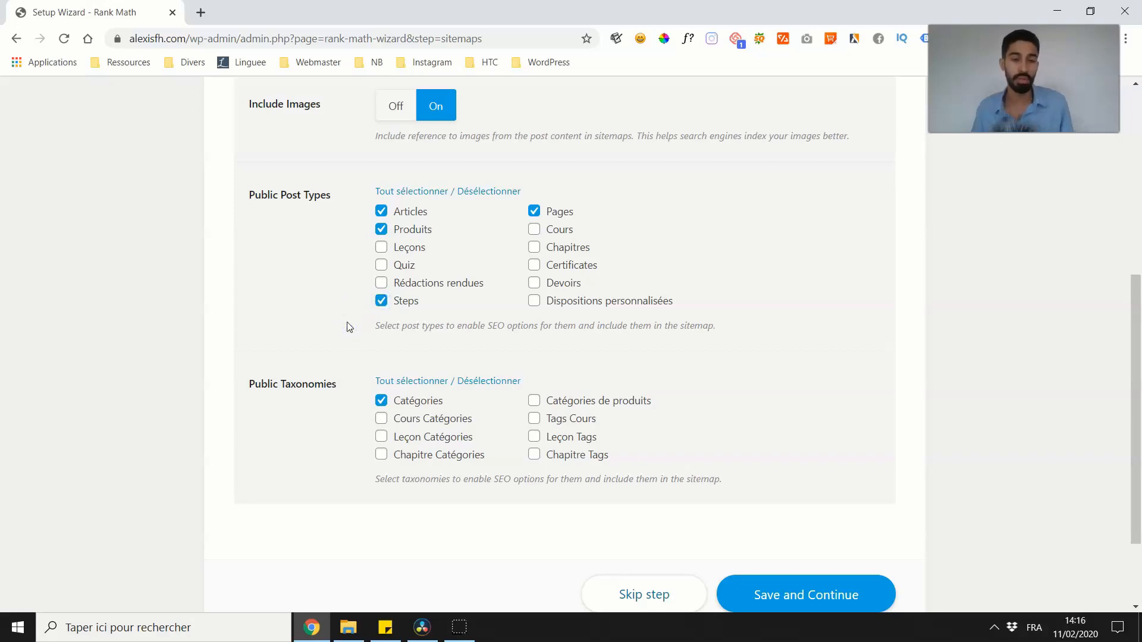
# - Save the sitemap settings with only Catégories included under public taxonomies, continuing to the Optimization stage
pyautogui.scroll(-1, 342, 314)
pyautogui.click(777, 523)
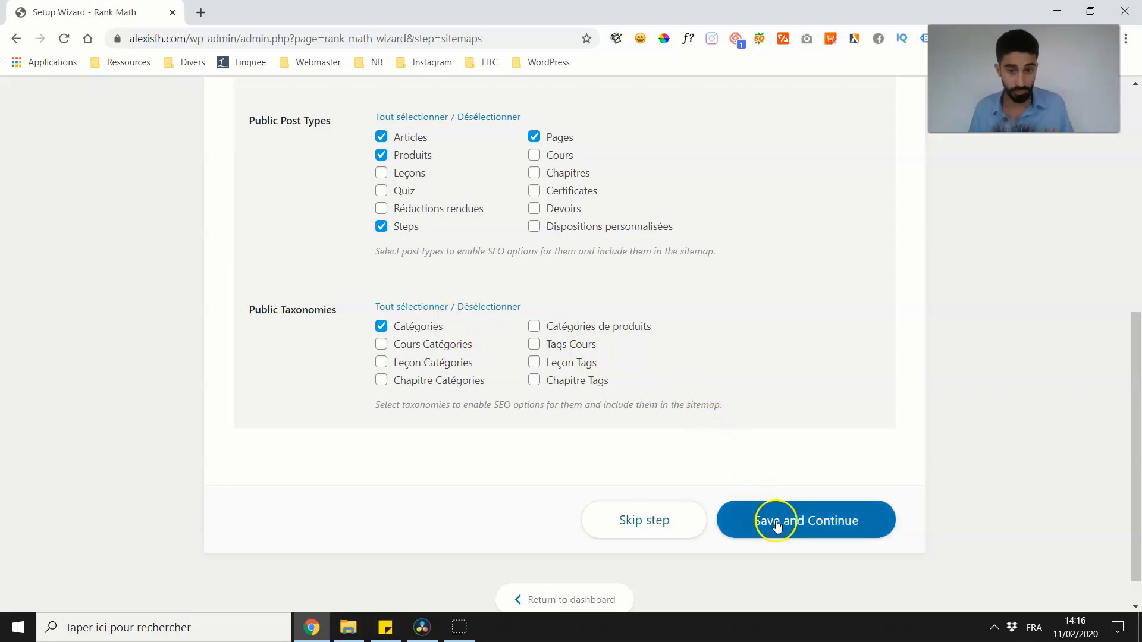
pyautogui.scroll(1, 706, 509)
pyautogui.scroll(2, 696, 444)
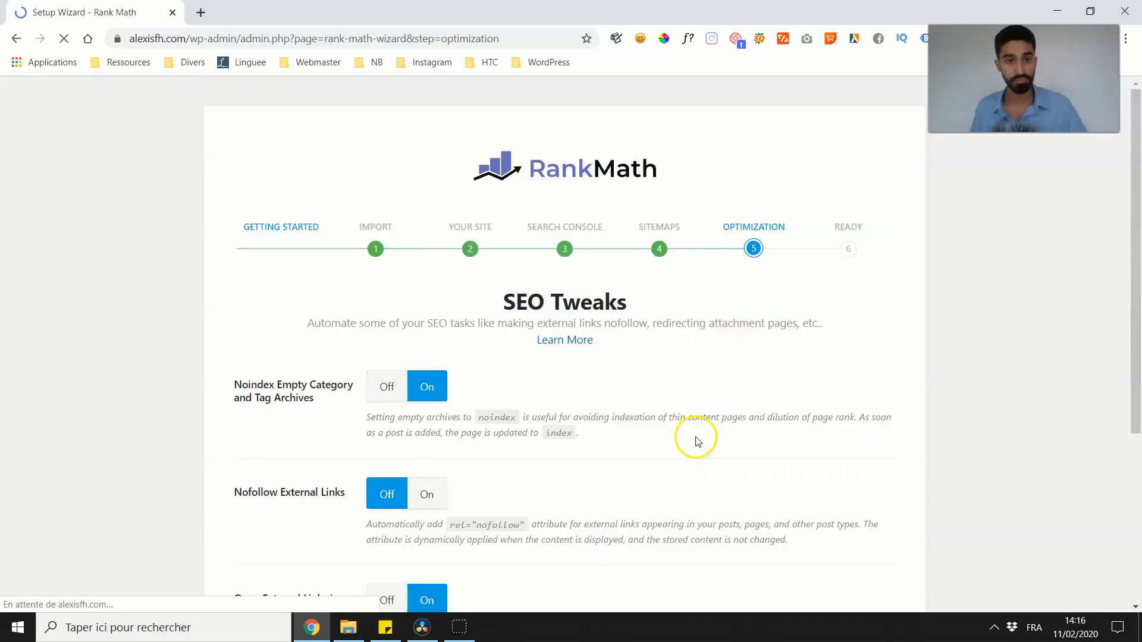
pyautogui.scroll(-1, 515, 353)
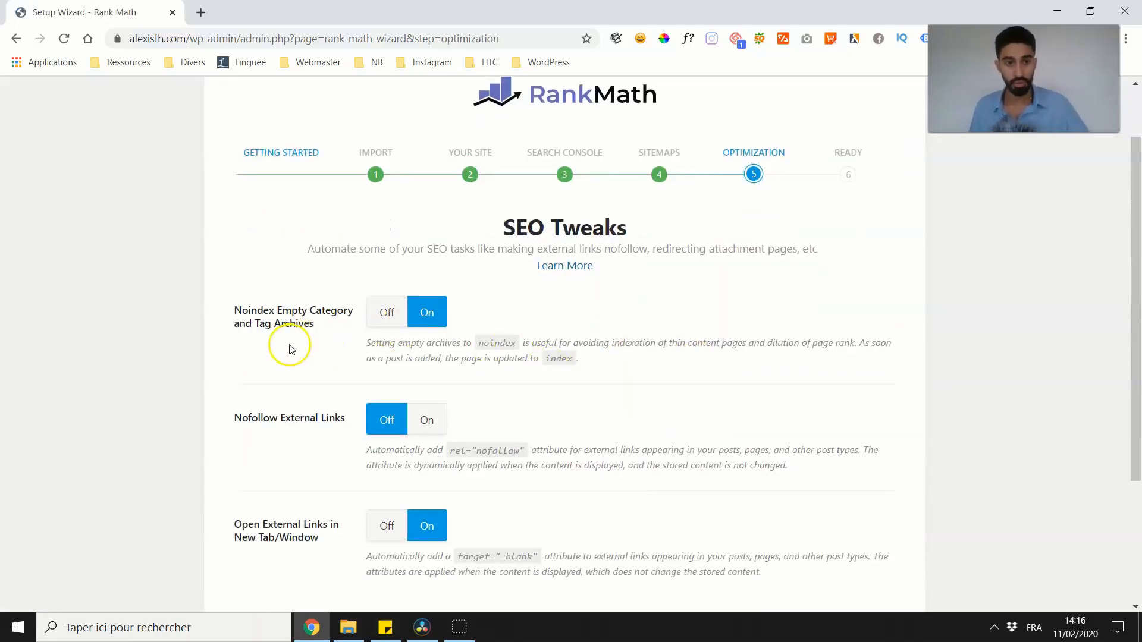
pyautogui.scroll(-2, 279, 327)
pyautogui.scroll(2, 277, 327)
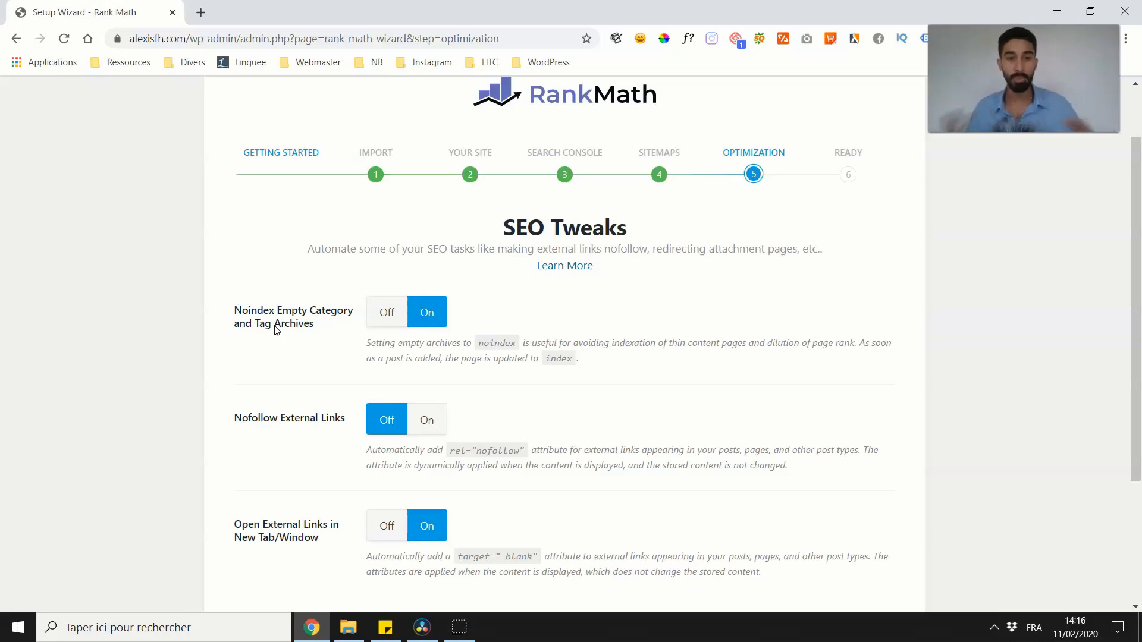
# - Save the SEO Tweaks stage as set and proceed from the Ready stage to the advanced options setup
pyautogui.scroll(-3, 293, 306)
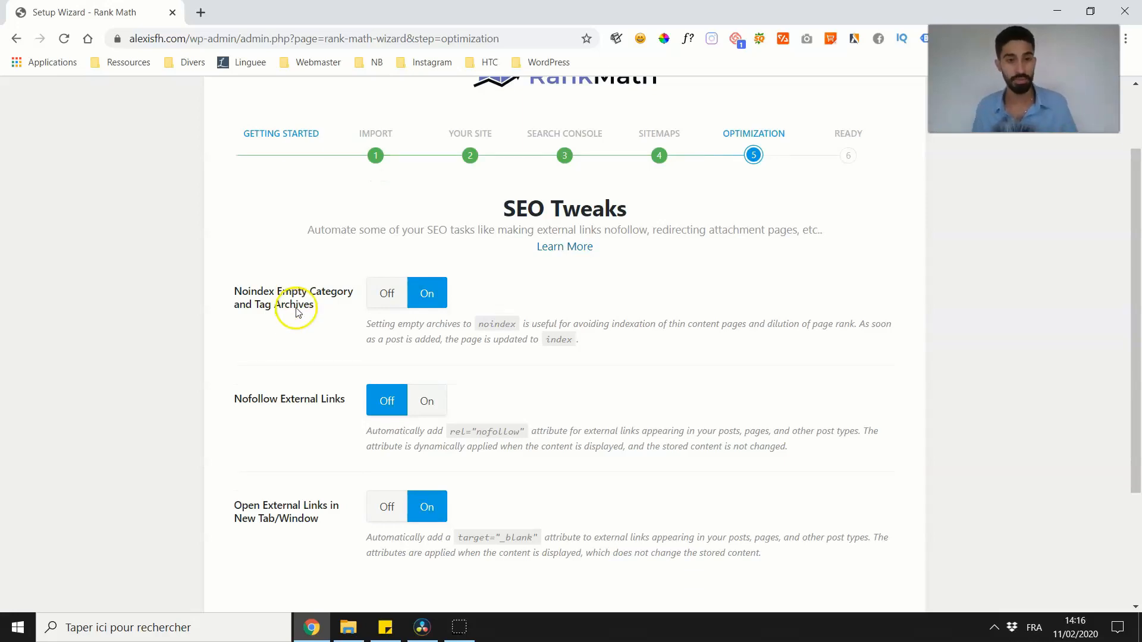
pyautogui.click(856, 529)
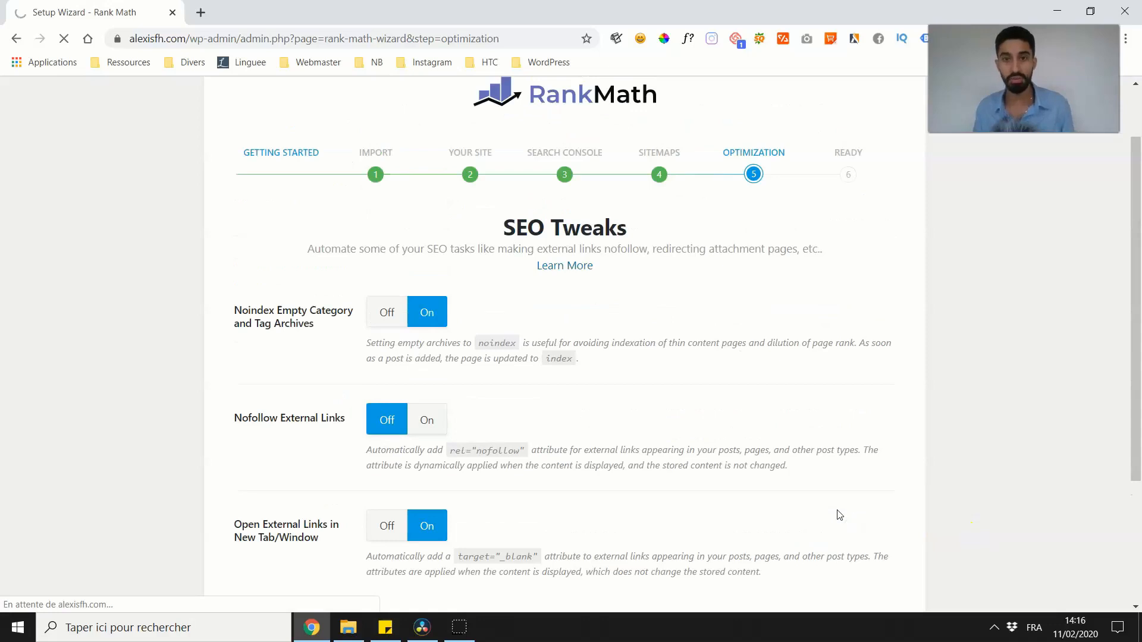
pyautogui.scroll(-4, 767, 466)
pyautogui.scroll(-1, 740, 461)
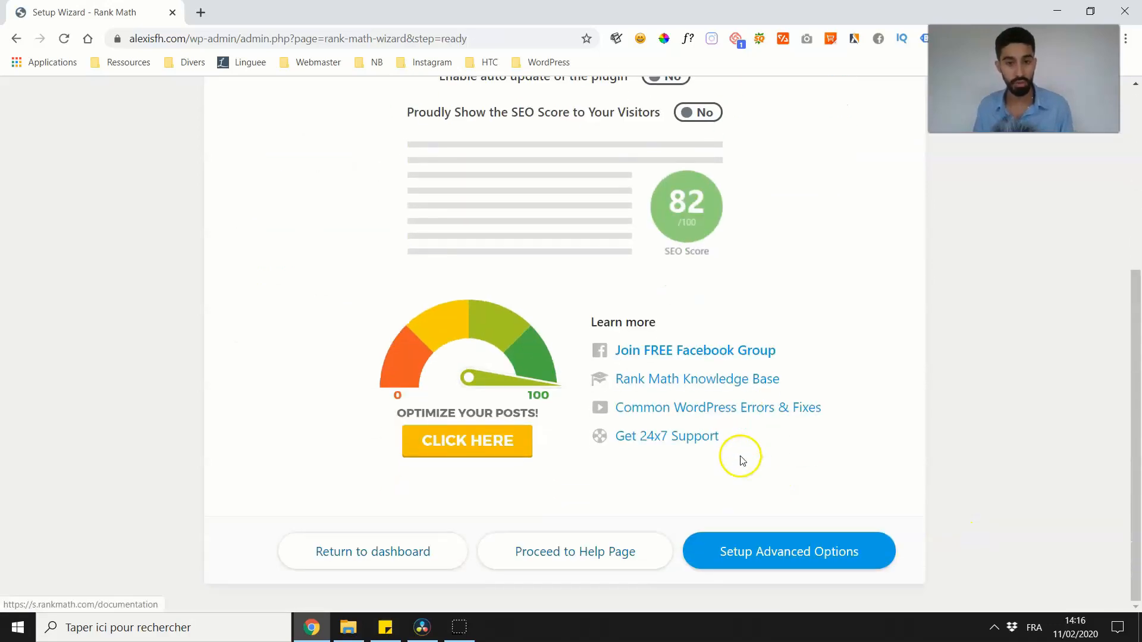
pyautogui.scroll(3, 713, 461)
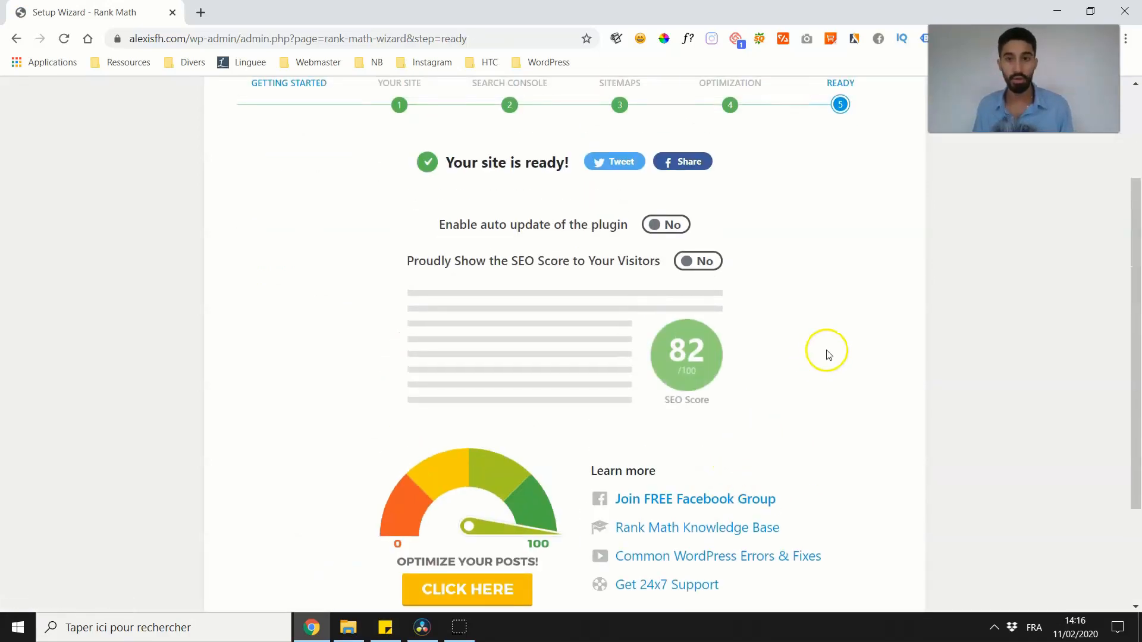
pyautogui.scroll(-3, 826, 351)
pyautogui.click(779, 553)
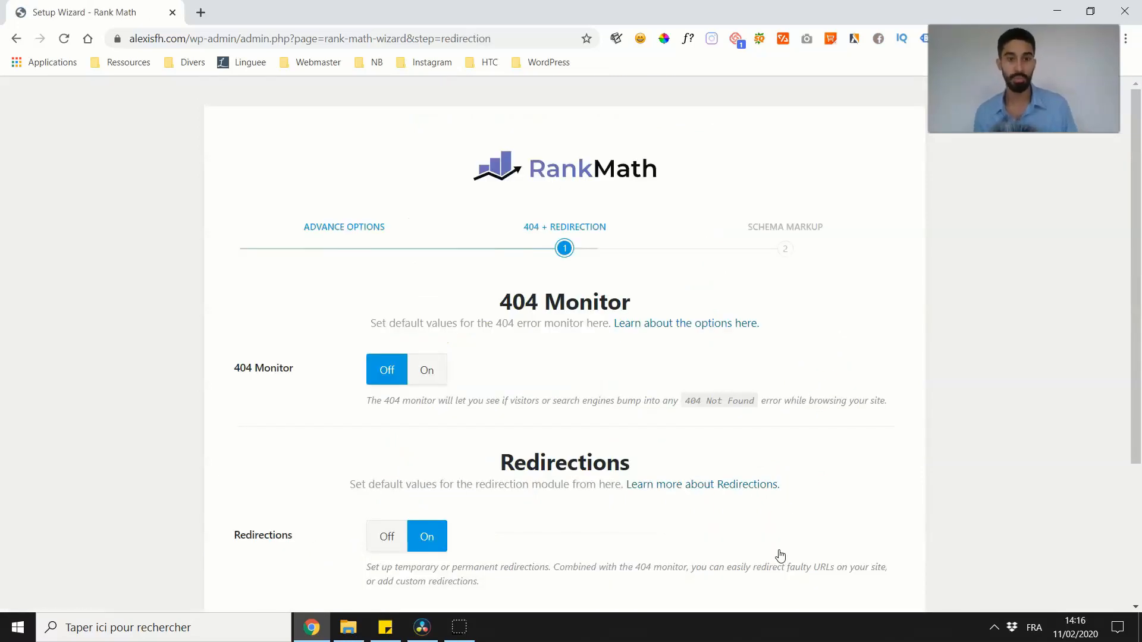
# - Keep the 404 Monitor off and Redirections on, and save the stage to continue to Schema Markup
pyautogui.scroll(-2, 634, 519)
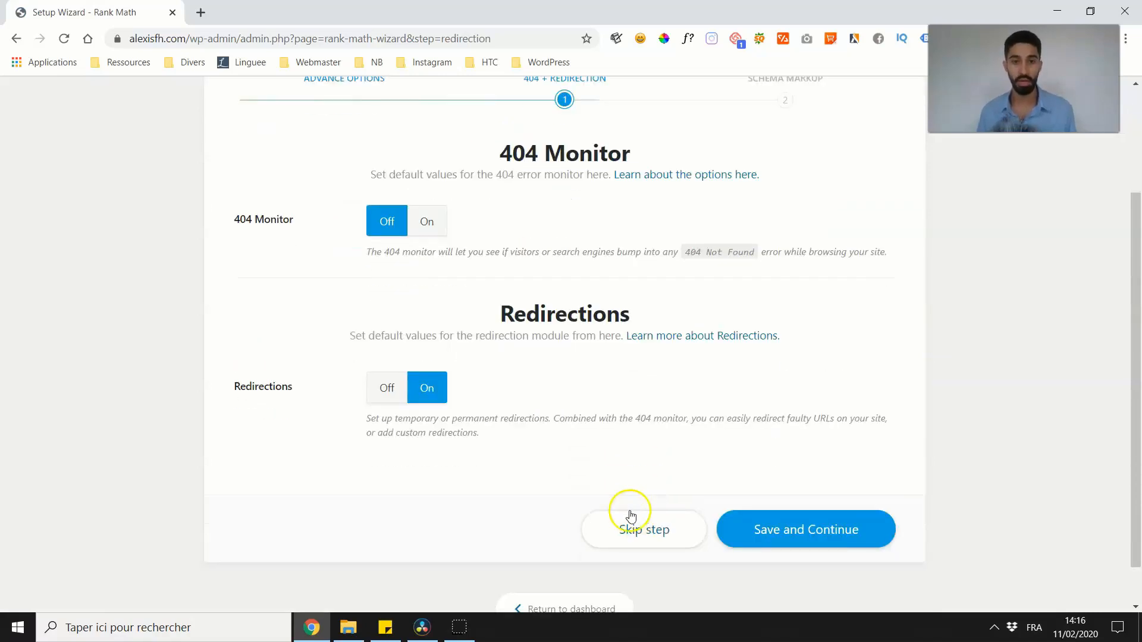
pyautogui.scroll(1, 453, 325)
pyautogui.scroll(-1, 455, 324)
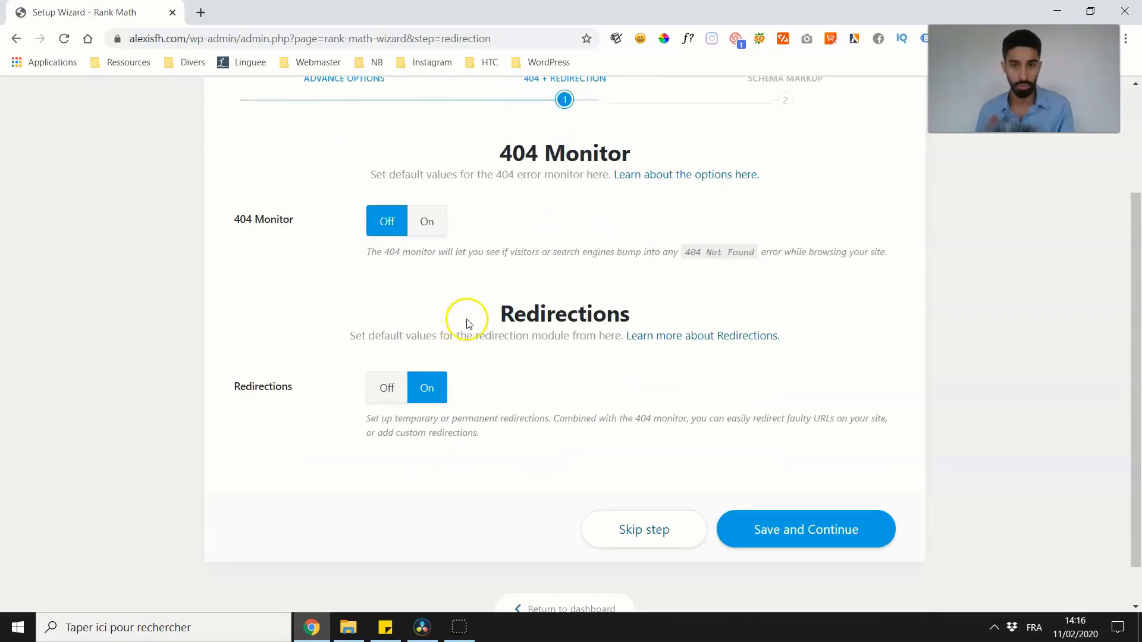
pyautogui.click(815, 535)
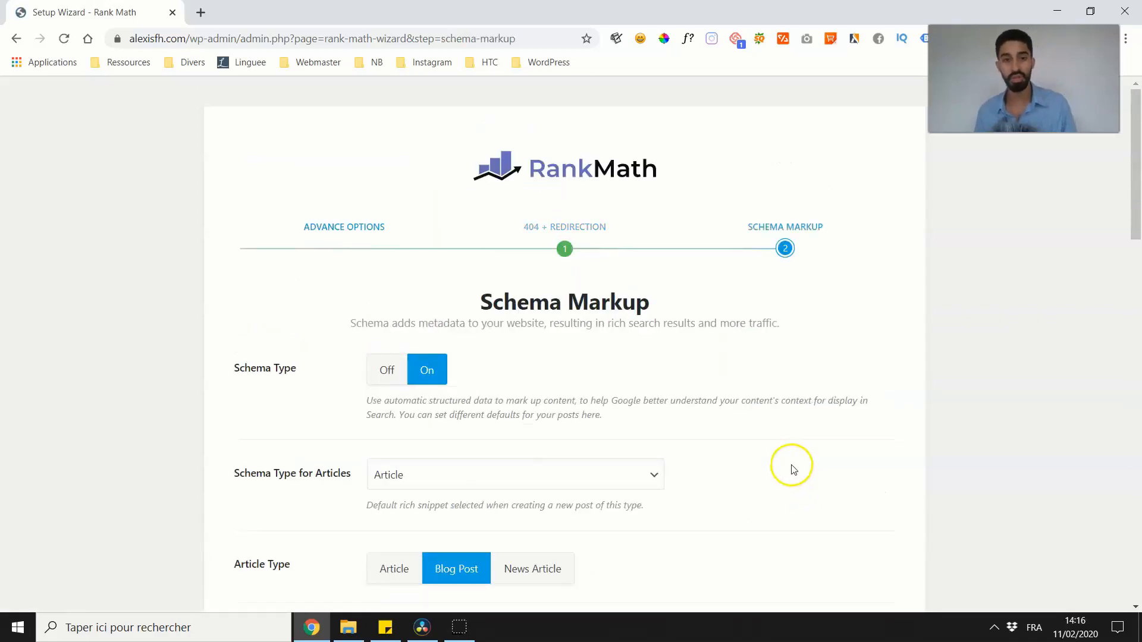
# - Keep schema markup enabled and choose Article as the schema type for Articles, leaving their article type as Blog Post
pyautogui.scroll(-1, 373, 351)
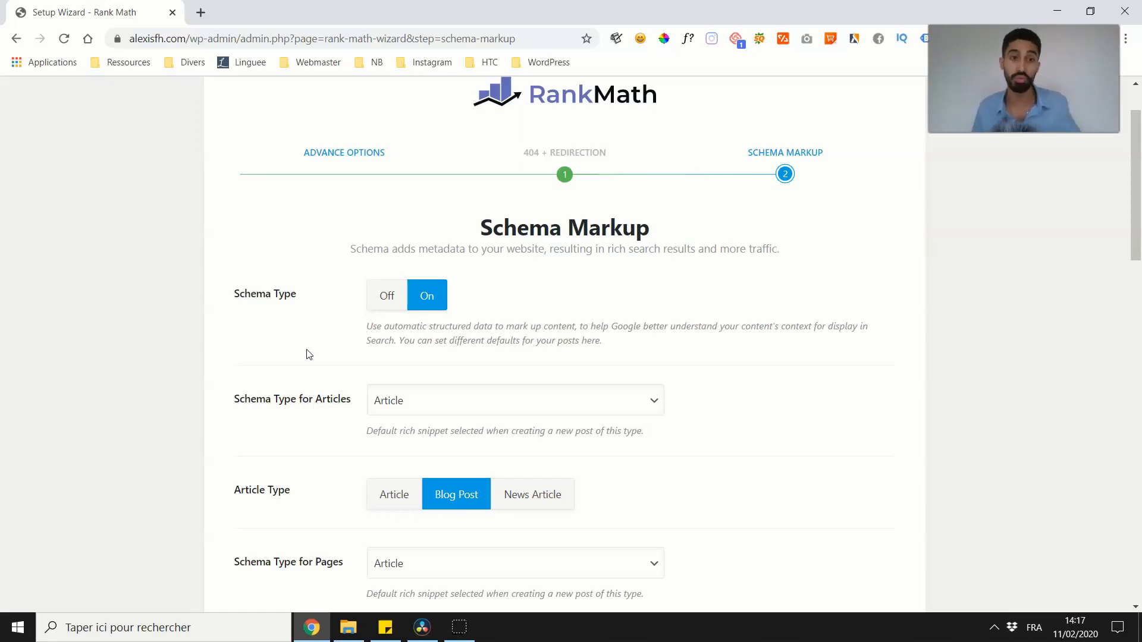
pyautogui.scroll(-1, 321, 354)
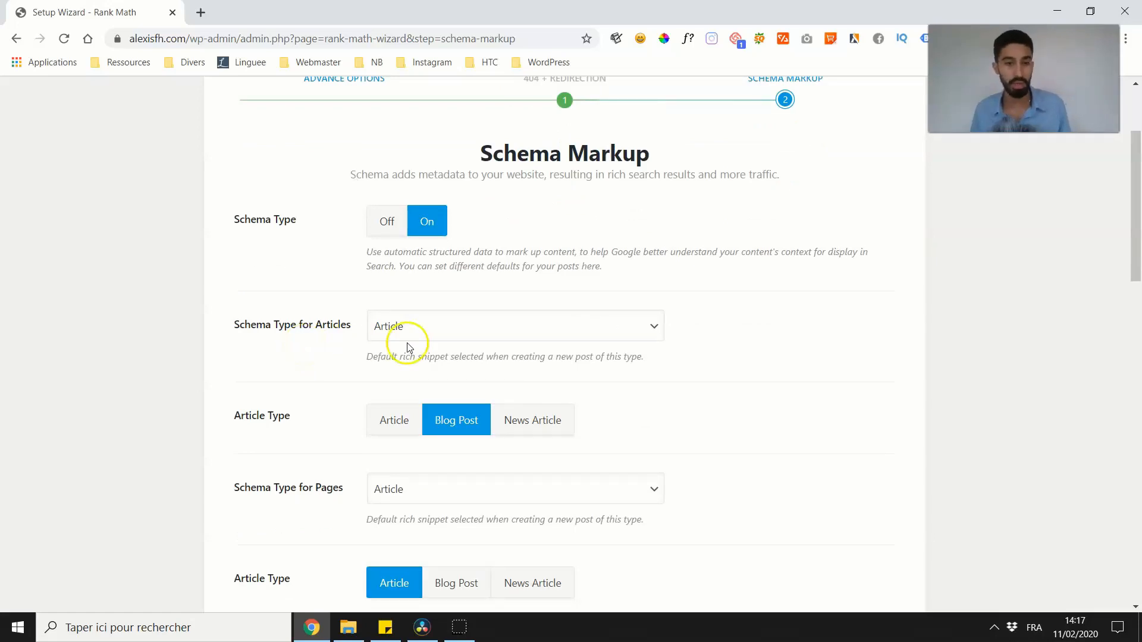
pyautogui.click(422, 327)
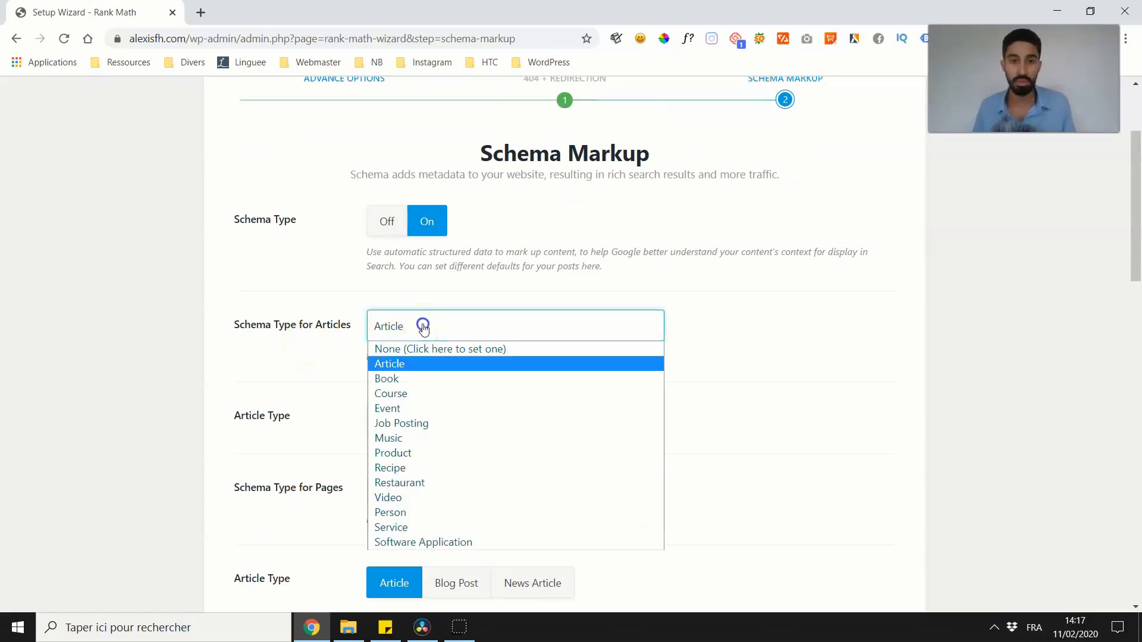
pyautogui.click(320, 355)
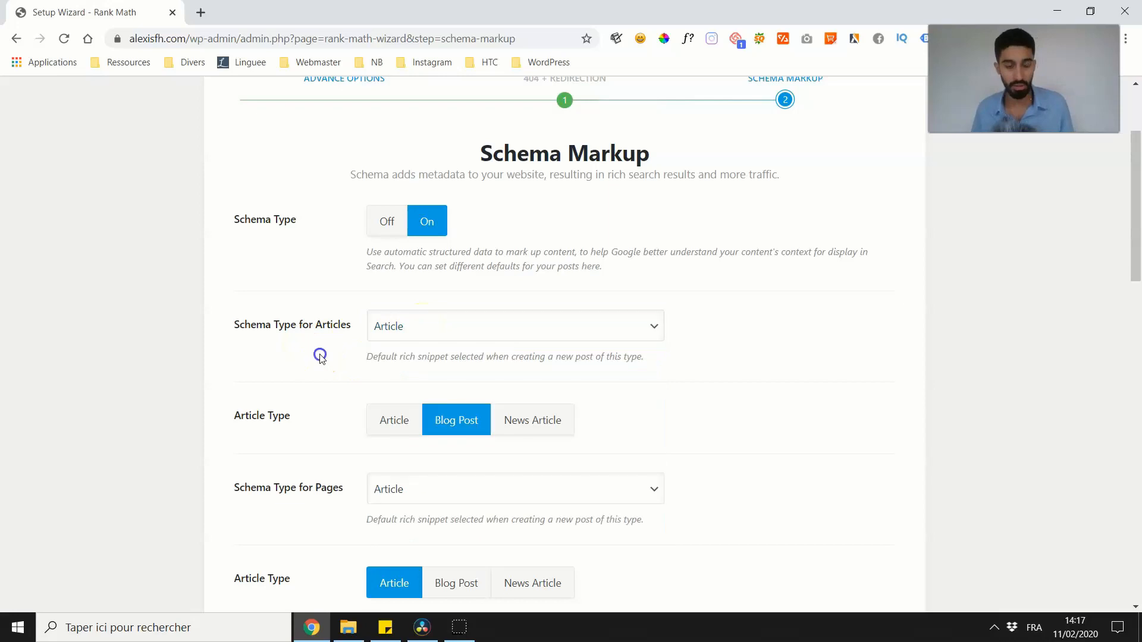
pyautogui.click(370, 321)
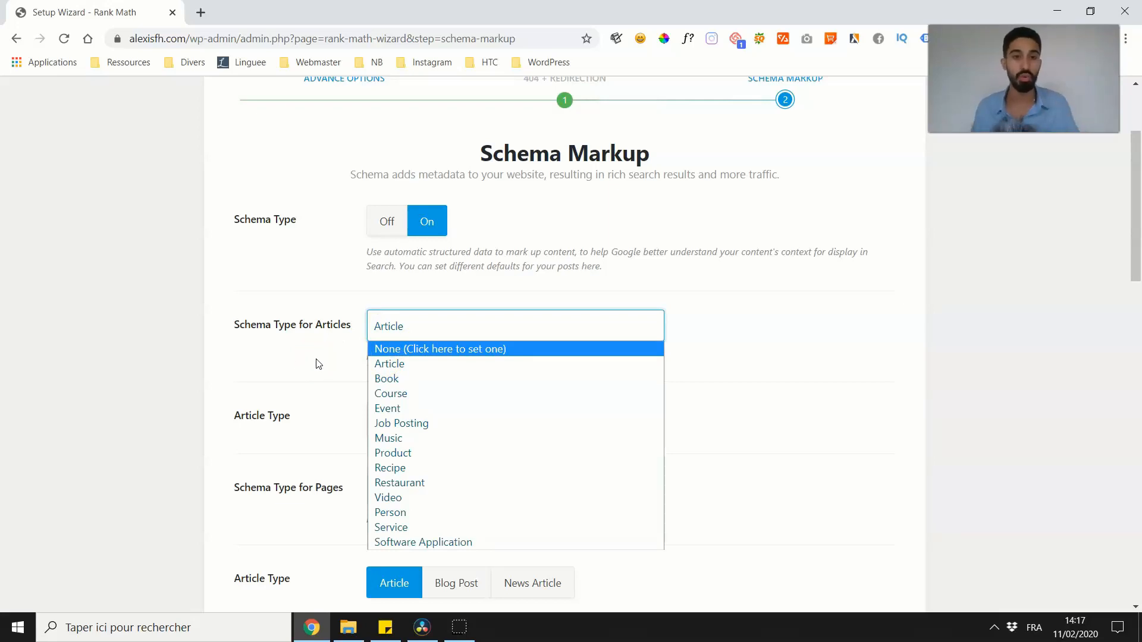
pyautogui.click(402, 365)
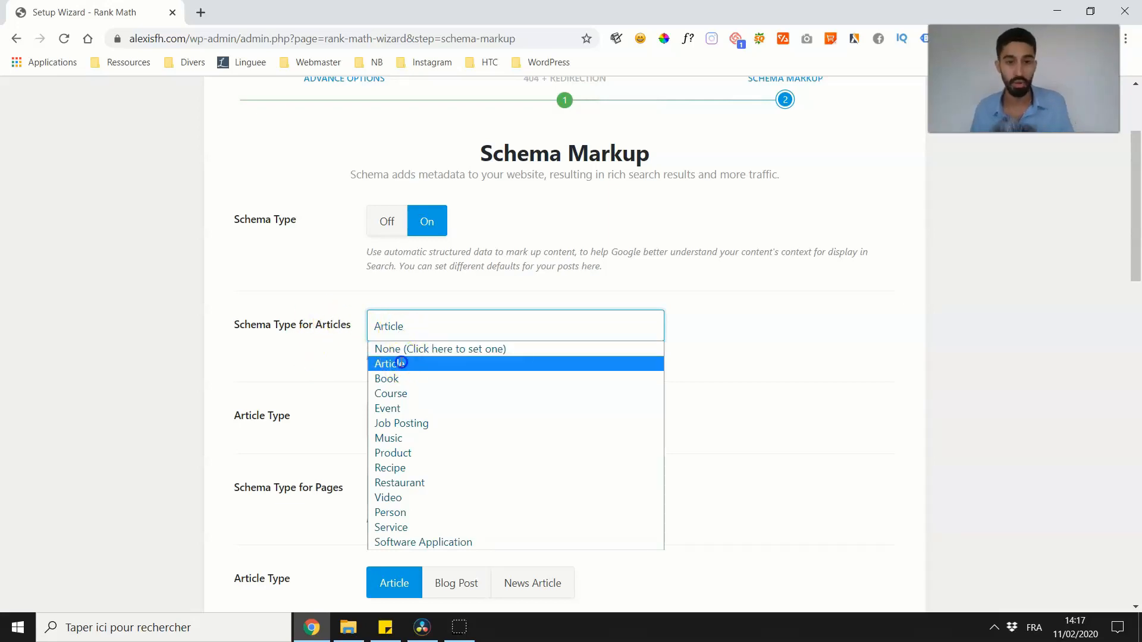
pyautogui.scroll(-1, 351, 365)
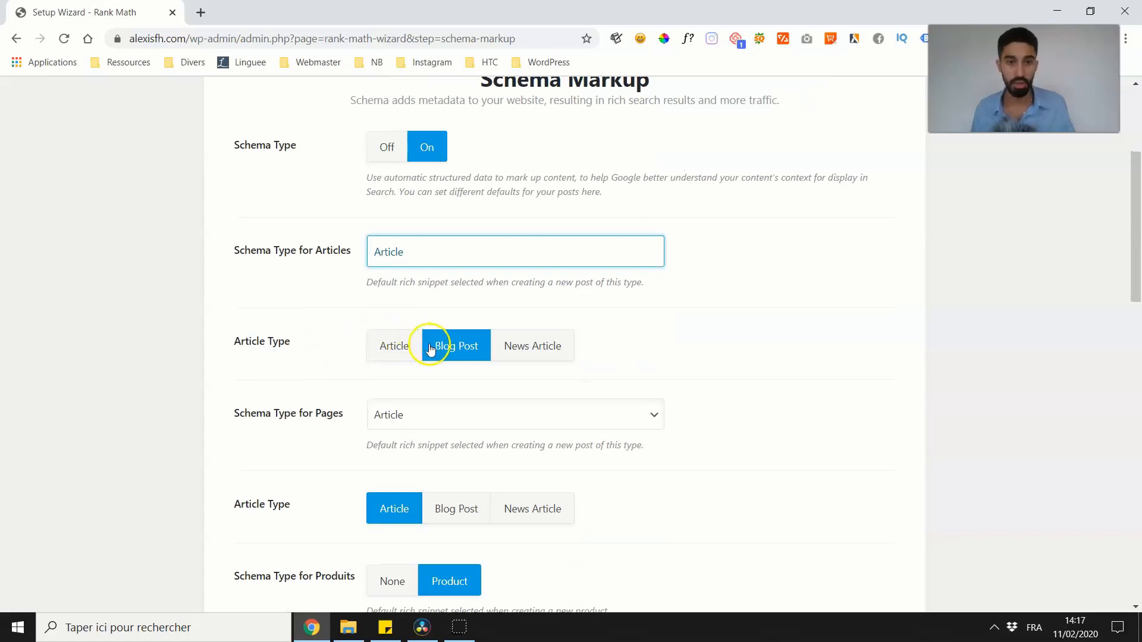
pyautogui.scroll(-1, 356, 371)
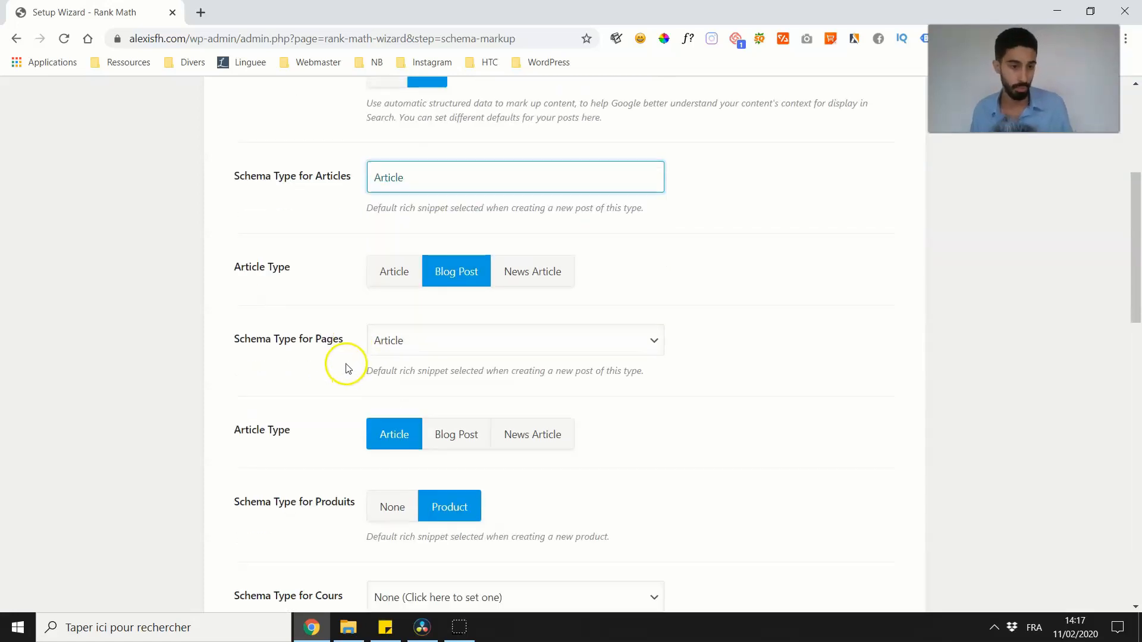
pyautogui.scroll(-1, 333, 374)
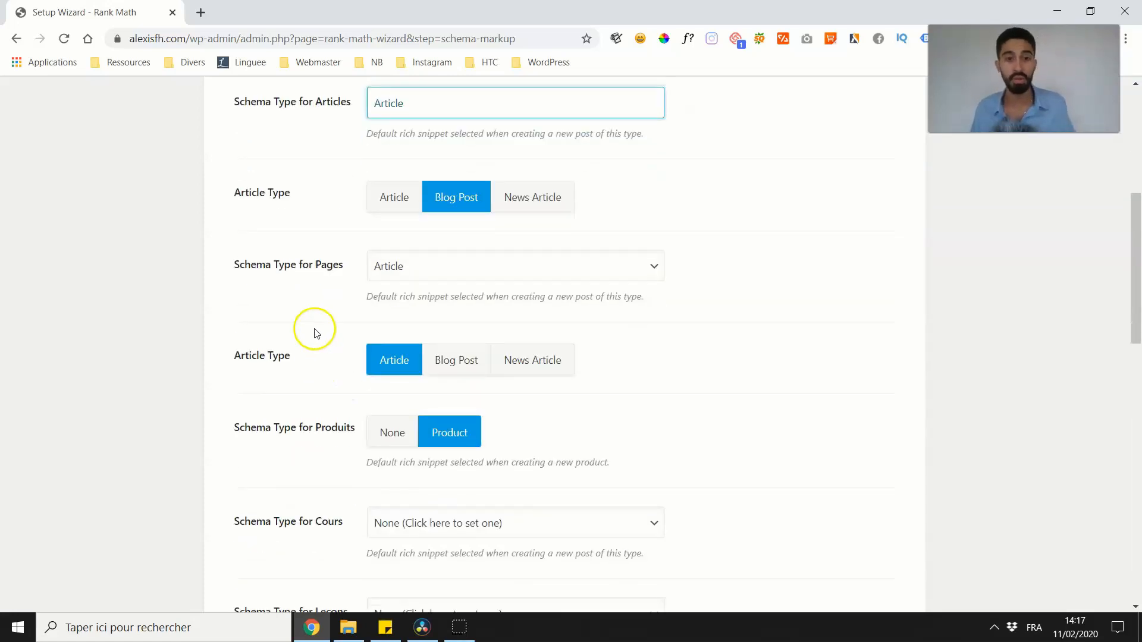
pyautogui.scroll(1, 308, 338)
pyautogui.click(304, 343)
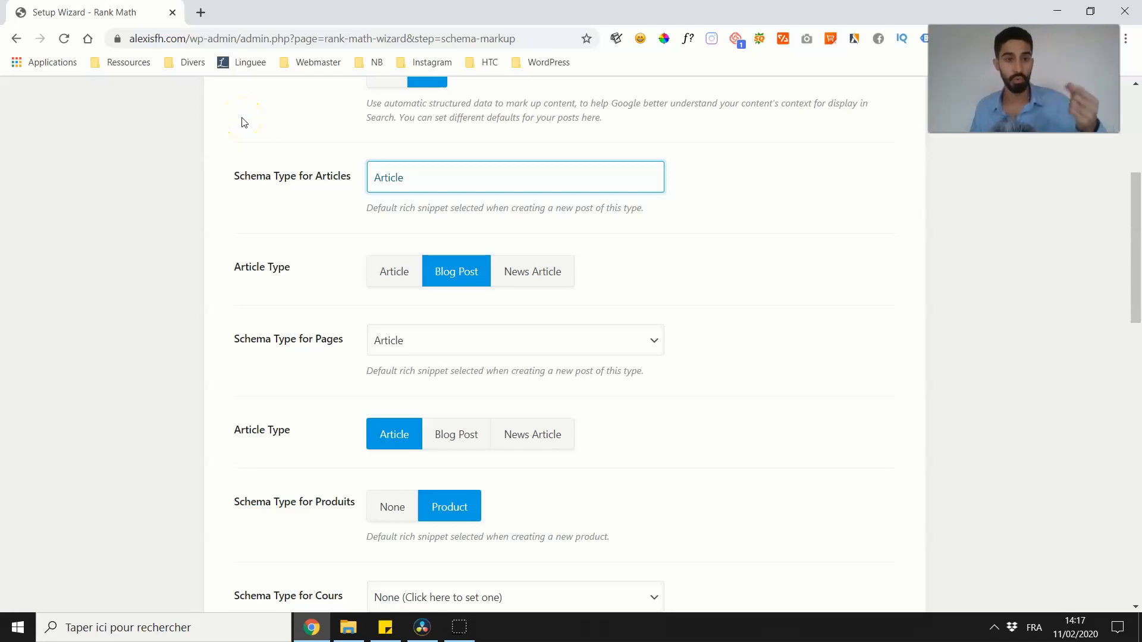
# - Search Google for "mug chats" in a new browser tab and examine the ratings and prices in the product results
pyautogui.click(200, 11)
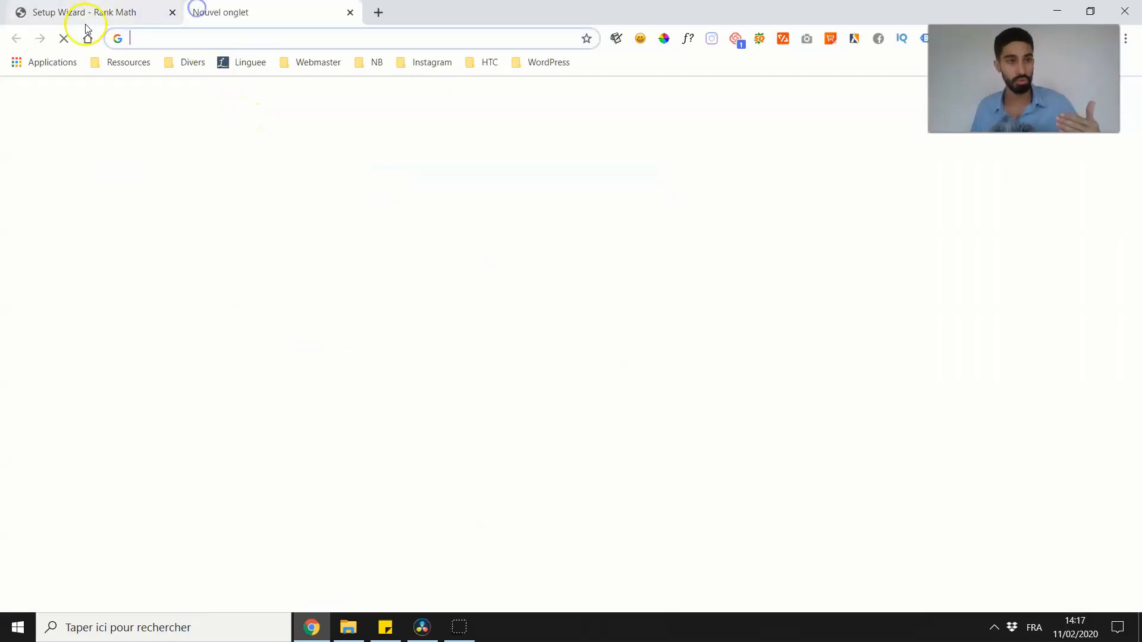
pyautogui.click(87, 39)
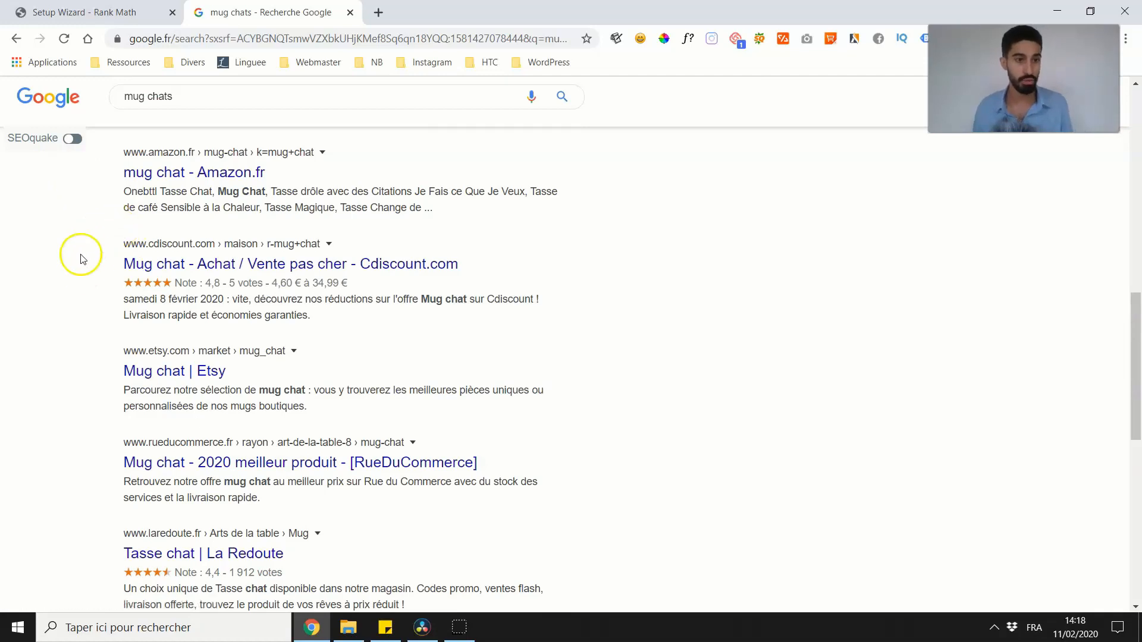
pyautogui.moveTo(206, 283); pyautogui.dragTo(236, 284)
pyautogui.moveTo(350, 287); pyautogui.dragTo(275, 301)
pyautogui.scroll(-3, 94, 314)
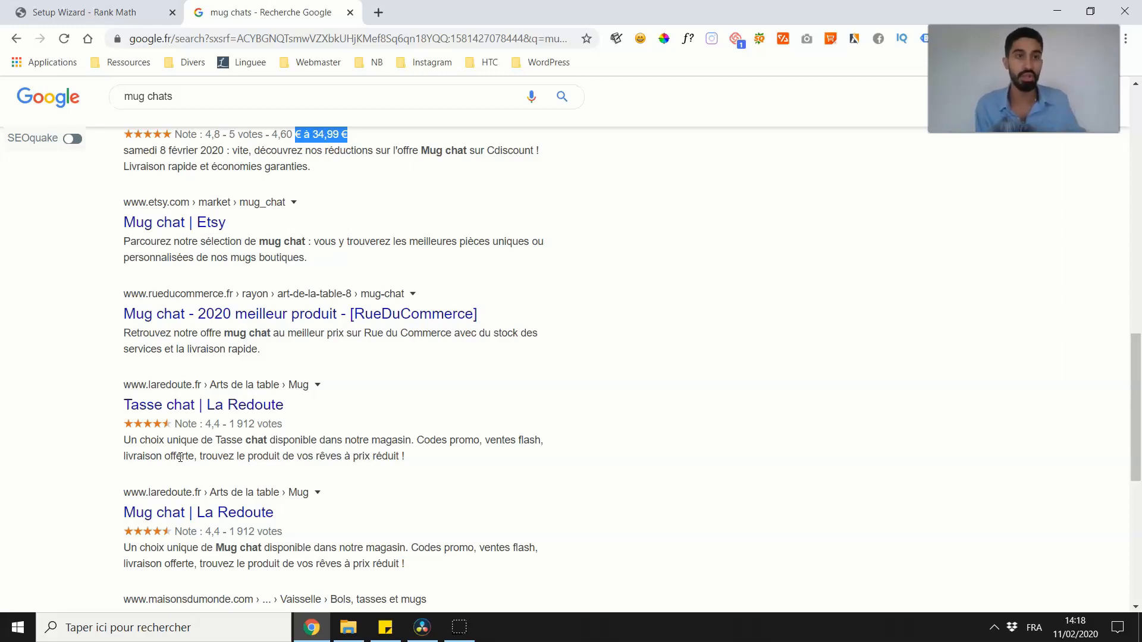
pyautogui.click(95, 359)
pyautogui.scroll(13, 96, 345)
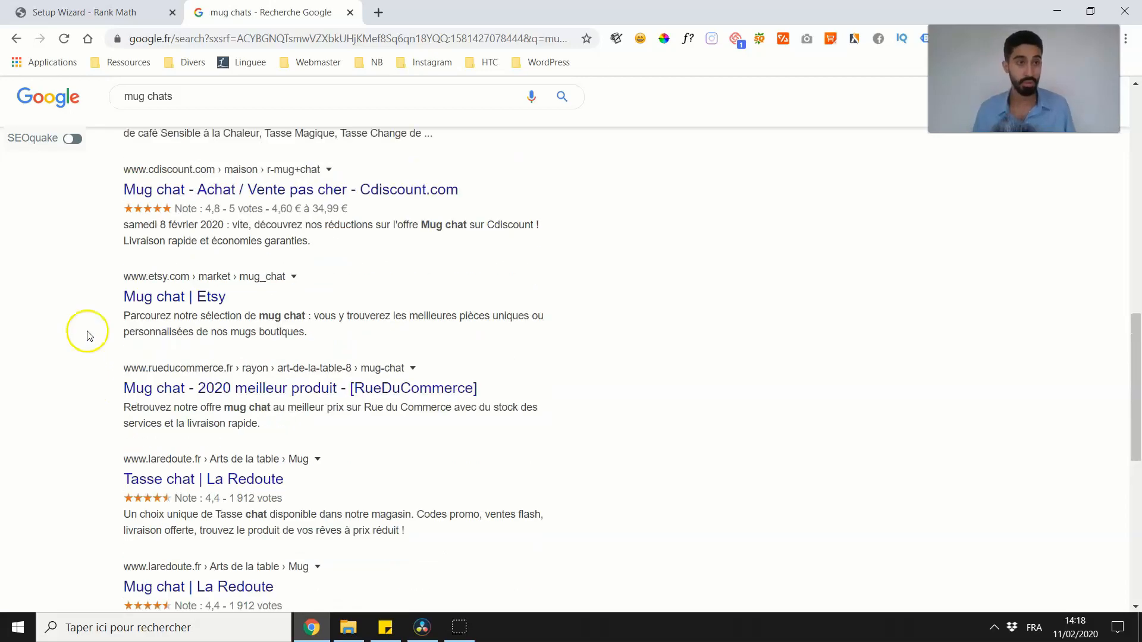
pyautogui.scroll(4, 92, 330)
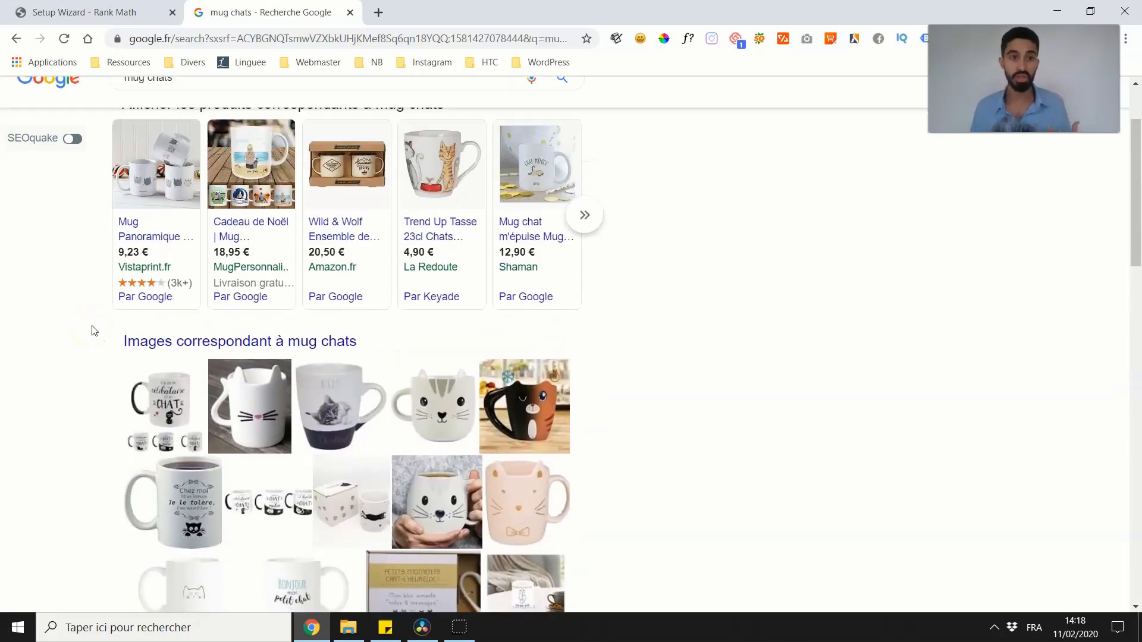
# - Return to the Rank Math wizard and look over the schema types for Articles, Pages and Produits
pyautogui.click(95, 13)
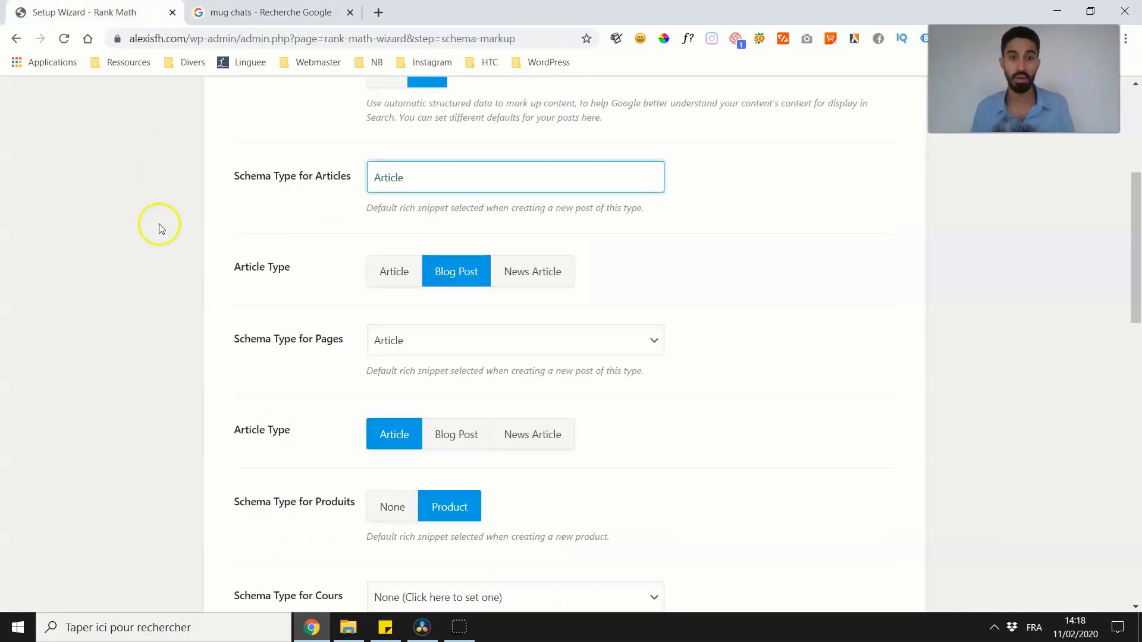
pyautogui.scroll(-3, 158, 225)
pyautogui.scroll(3, 159, 225)
pyautogui.scroll(4, 191, 219)
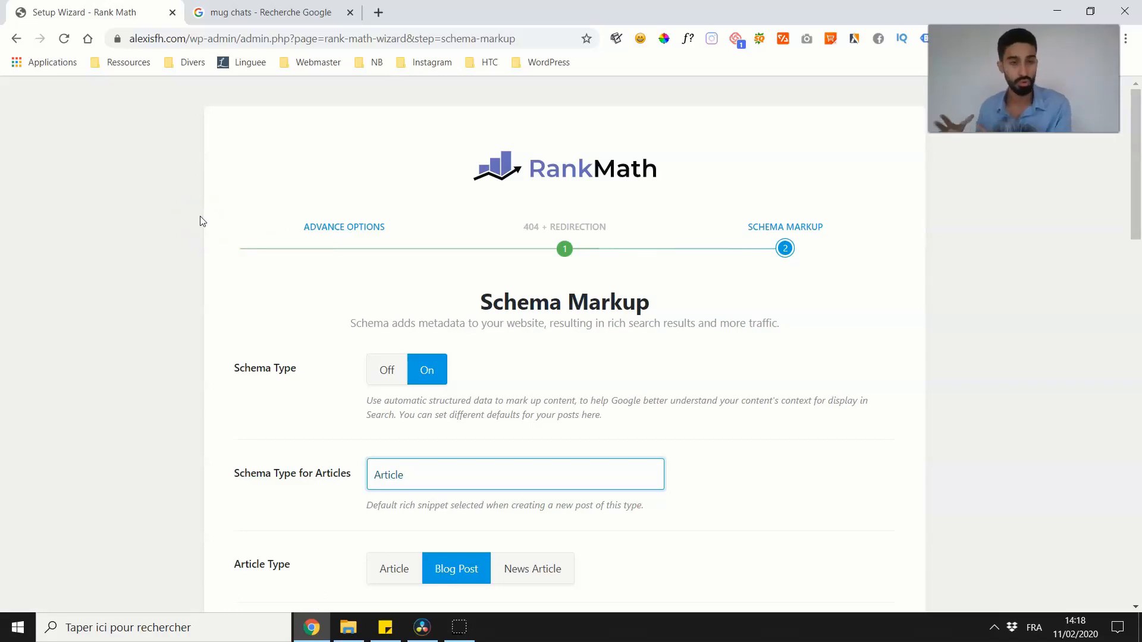
# - Search Google for "elon musk" in the other browser tab and examine the biographical information shown beside the results
pyautogui.click(285, 12)
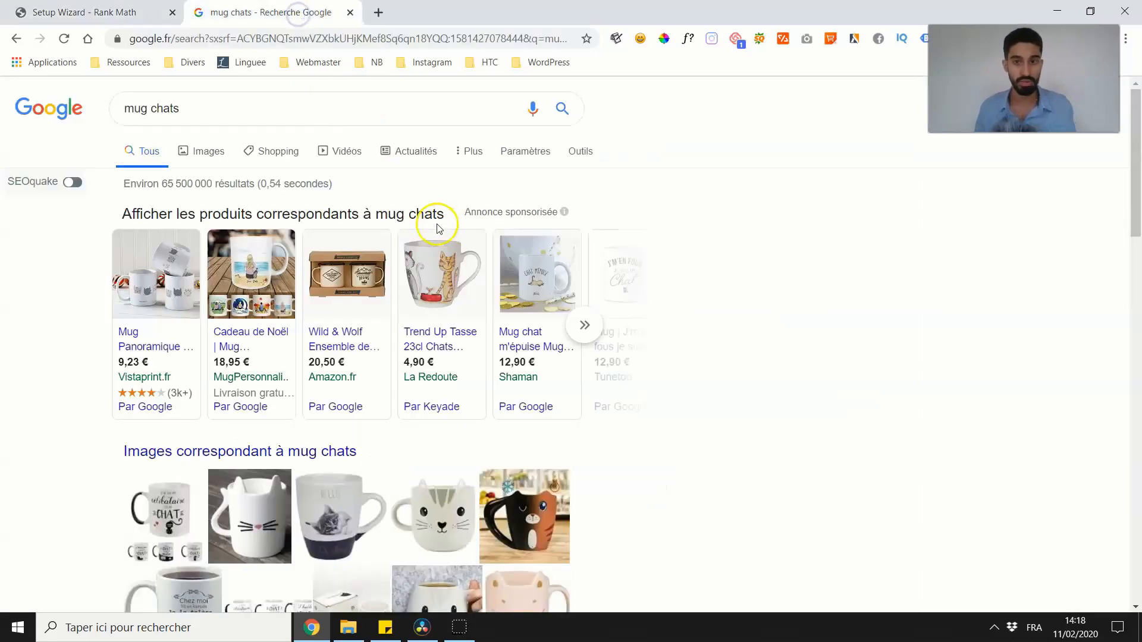
pyautogui.tripleClick(223, 99)
pyautogui.write('el')
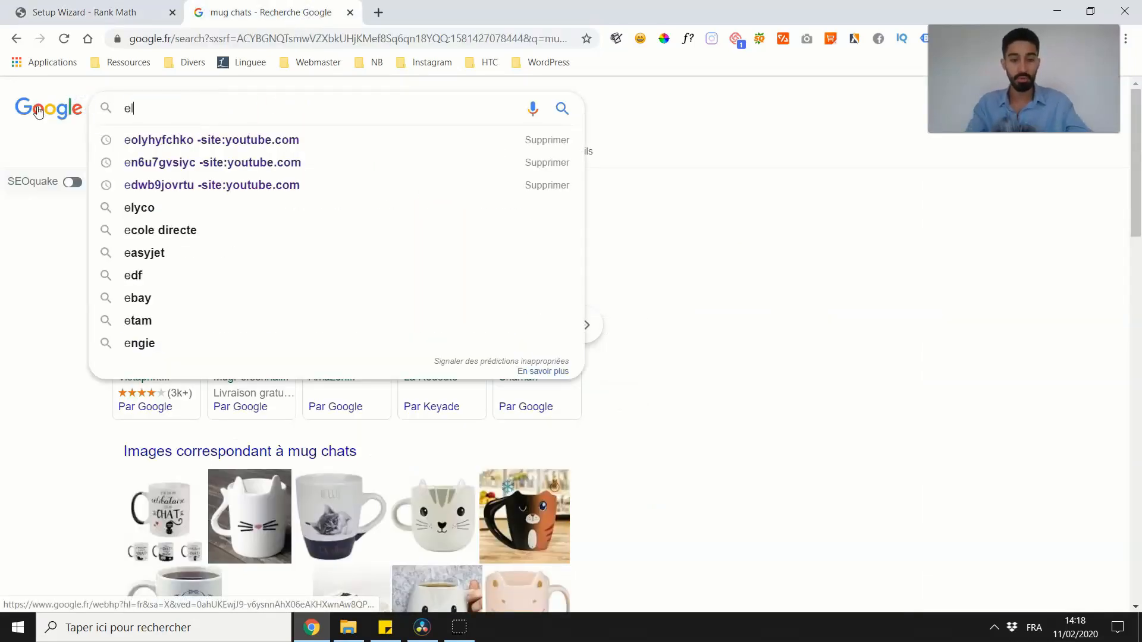
pyautogui.write('on musk')
pyautogui.press('Return')
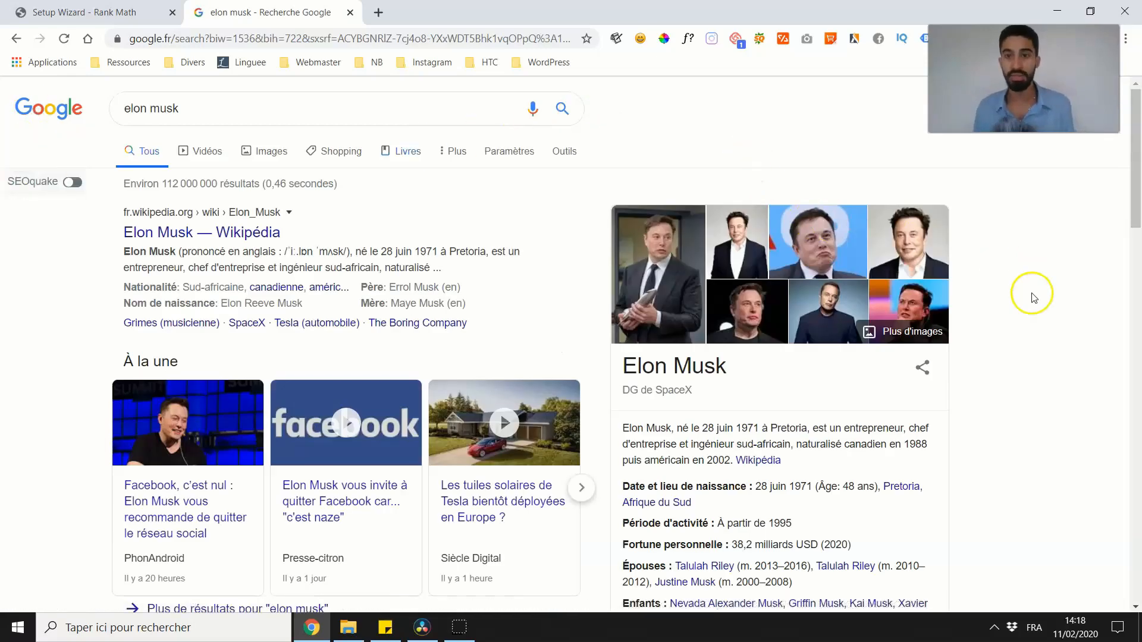
pyautogui.scroll(-2, 1009, 343)
pyautogui.scroll(2, 1009, 343)
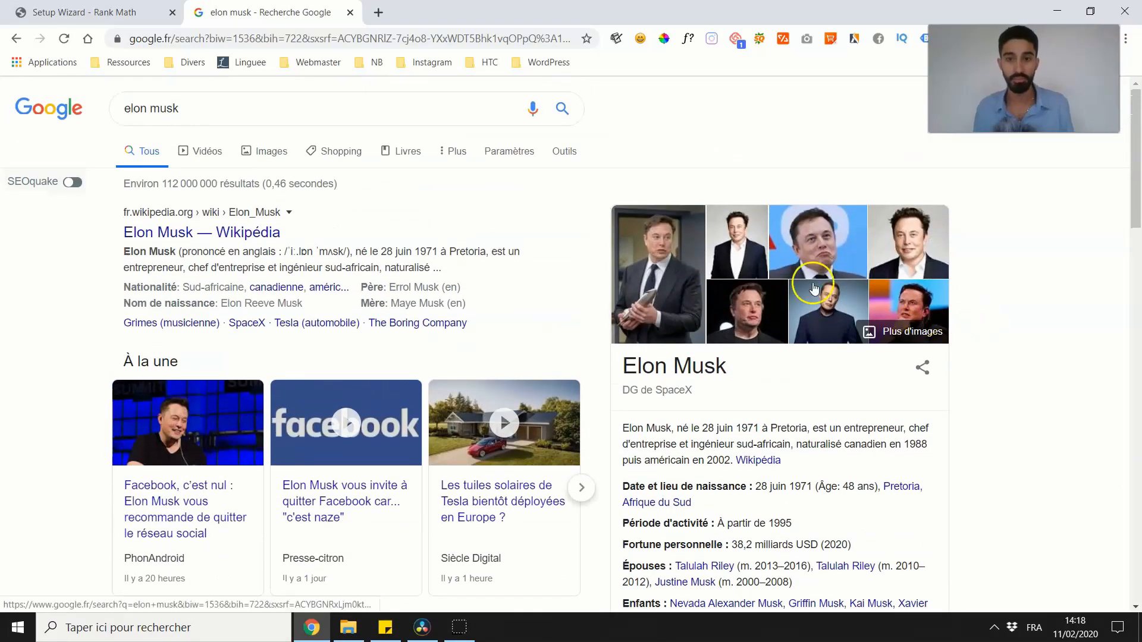
pyautogui.scroll(-1, 945, 392)
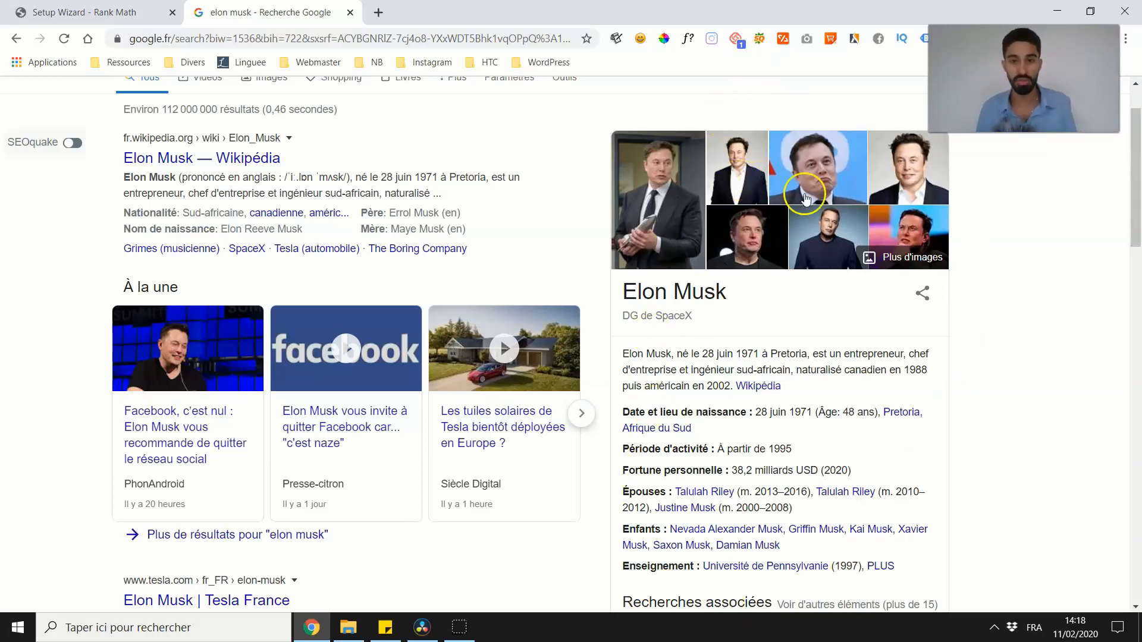
pyautogui.scroll(1, 967, 257)
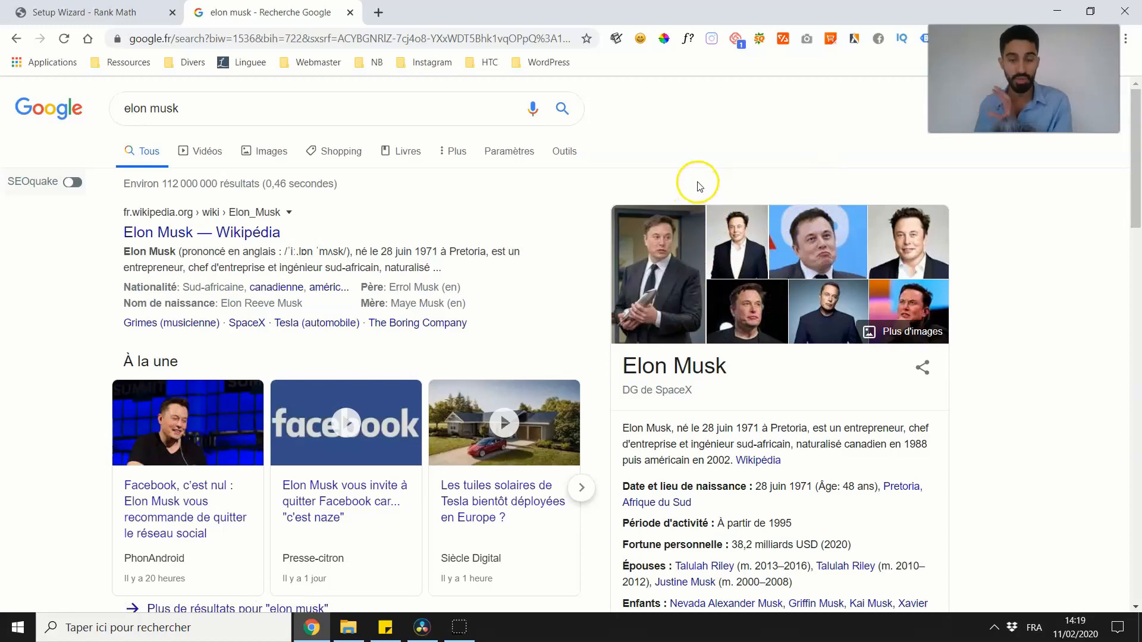
pyautogui.scroll(-3, 962, 334)
pyautogui.scroll(3, 657, 301)
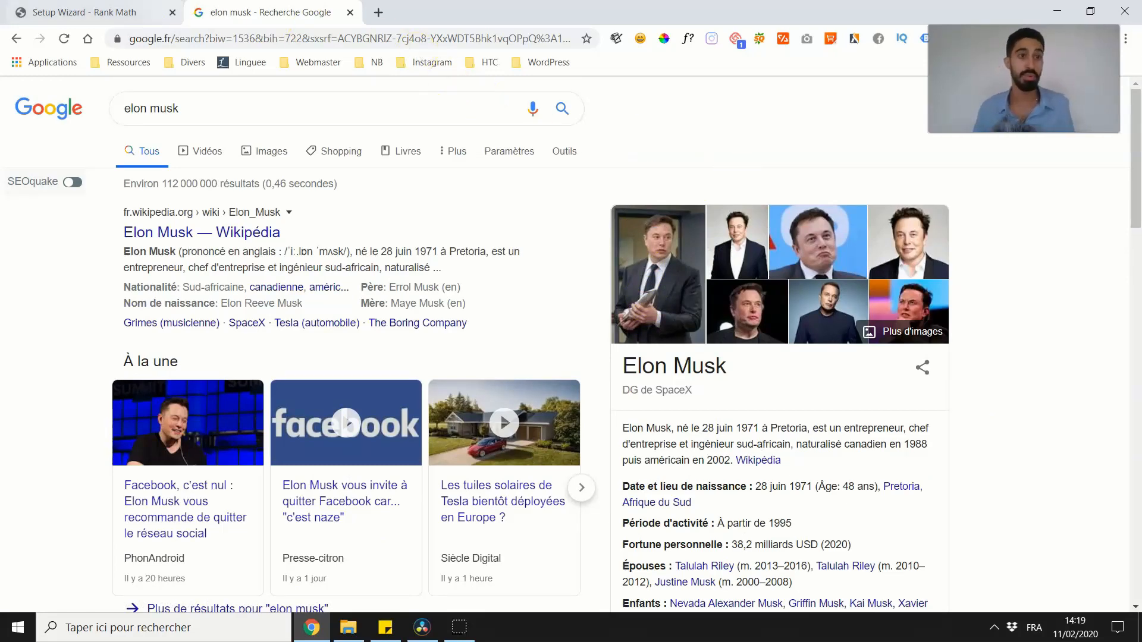
# - Go back to the Rank Math wizard and review the schema types for Produits, Cours, Leçons, Chapitres and Quiz
pyautogui.click(151, 8)
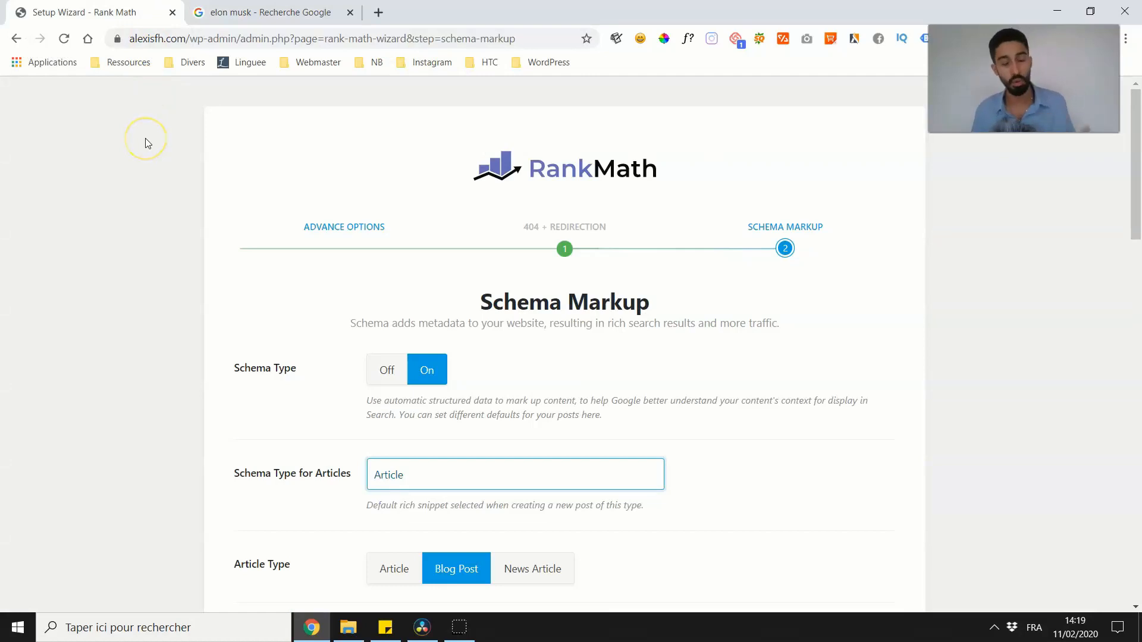
pyautogui.scroll(-5, 145, 137)
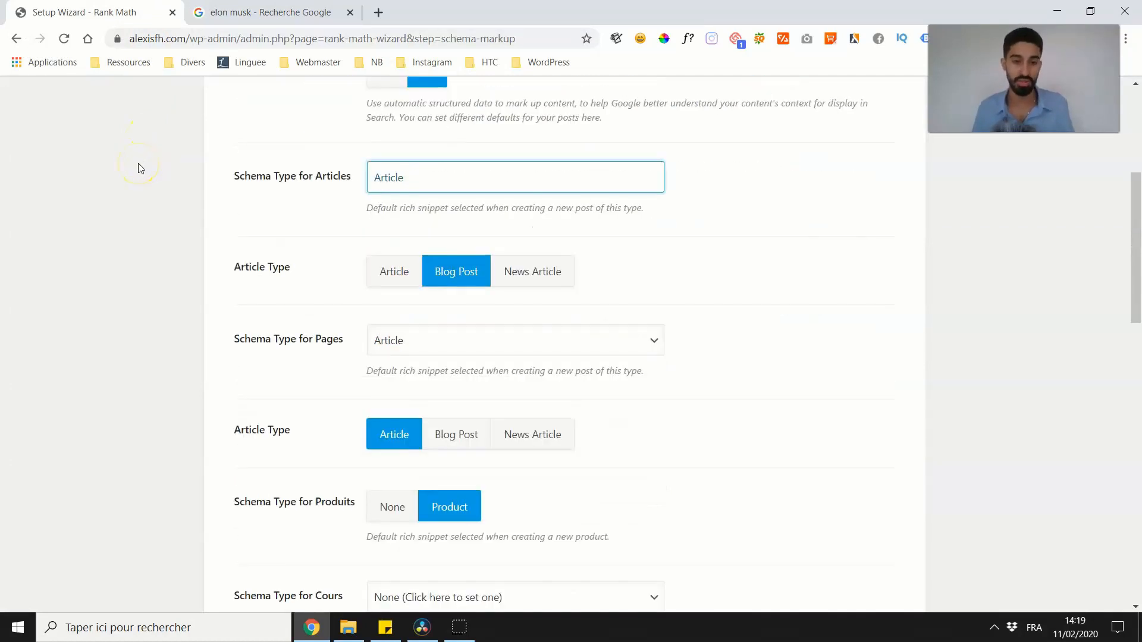
pyautogui.scroll(-13, 178, 162)
pyautogui.scroll(4, 181, 169)
pyautogui.scroll(6, 181, 174)
pyautogui.scroll(-1, 191, 217)
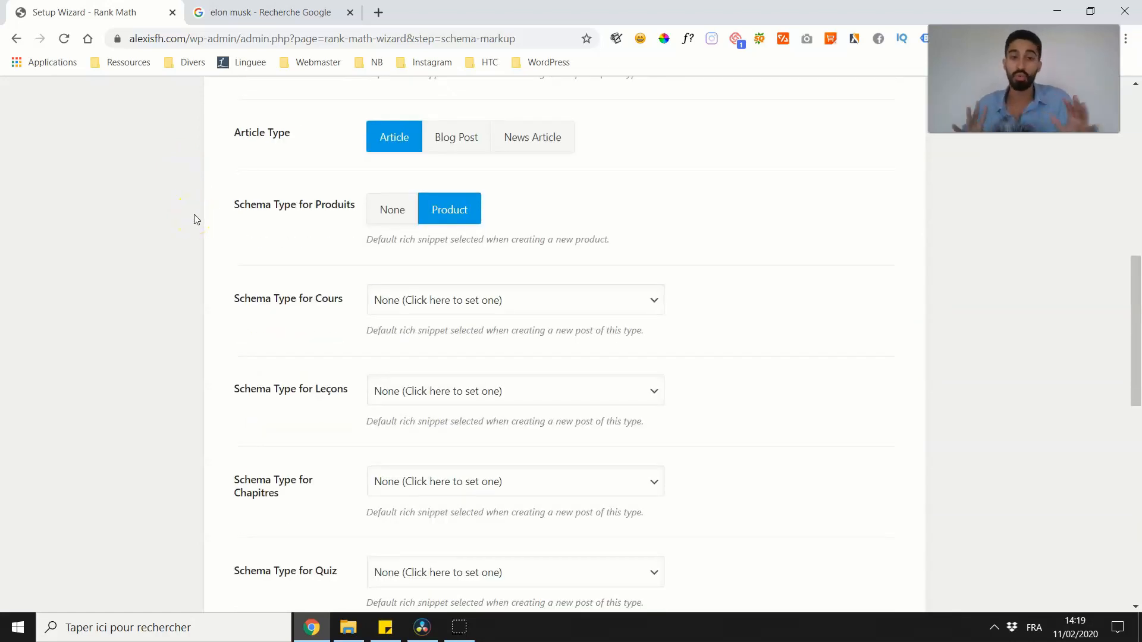
# - Review the remaining schema types, including Certificates, Devoirs and Steps, and save the schema markup settings to finish the wizard
pyautogui.scroll(-10, 464, 293)
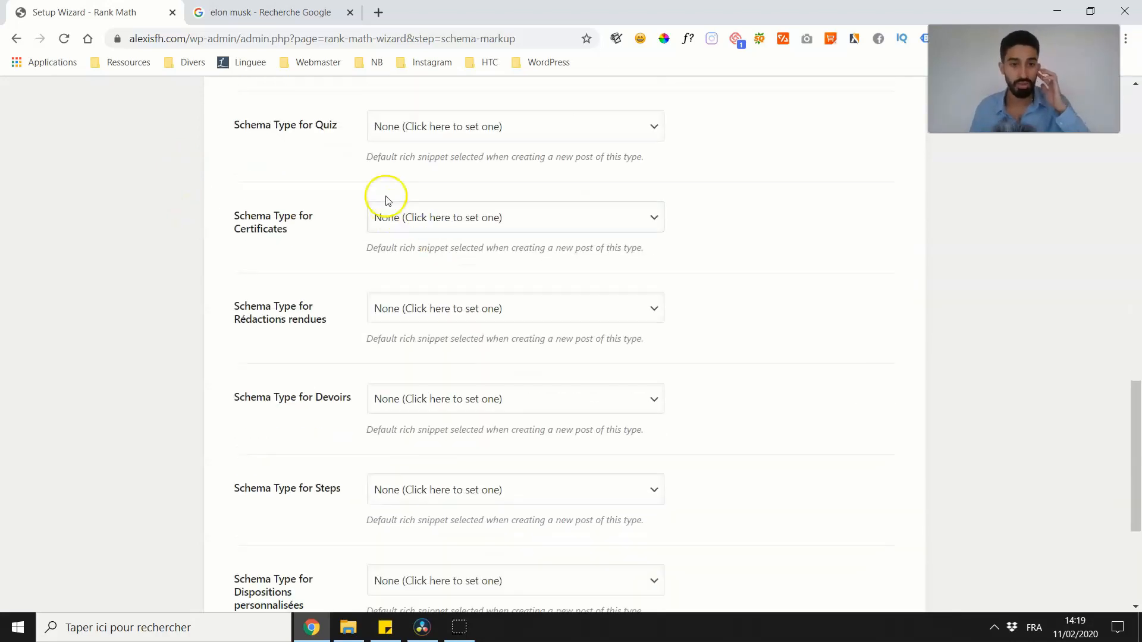
pyautogui.scroll(-2, 392, 210)
pyautogui.scroll(4, 269, 275)
pyautogui.scroll(-4, 270, 275)
pyautogui.click(791, 474)
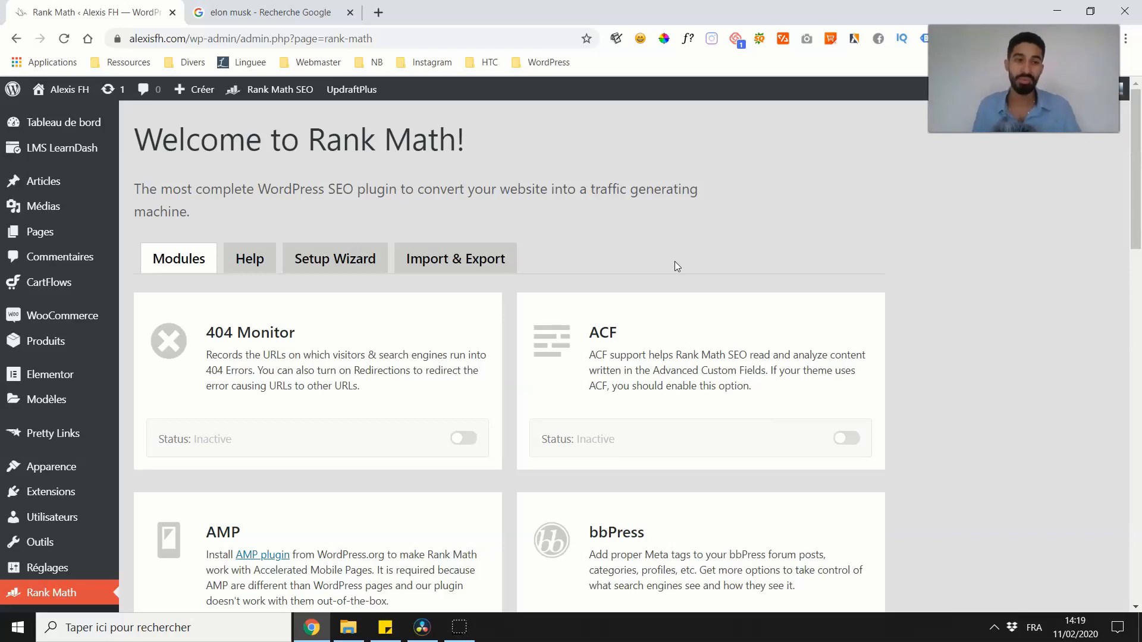
# - Deactivate the Search Console module among the Rank Math modules
pyautogui.scroll(-5, 674, 262)
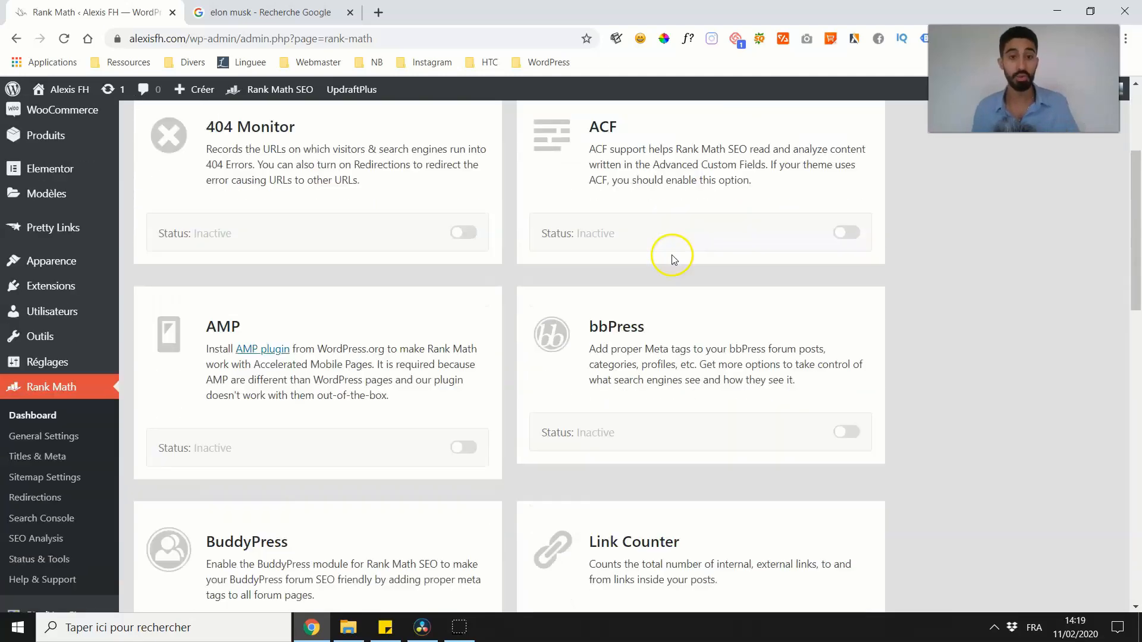
pyautogui.scroll(3, 589, 297)
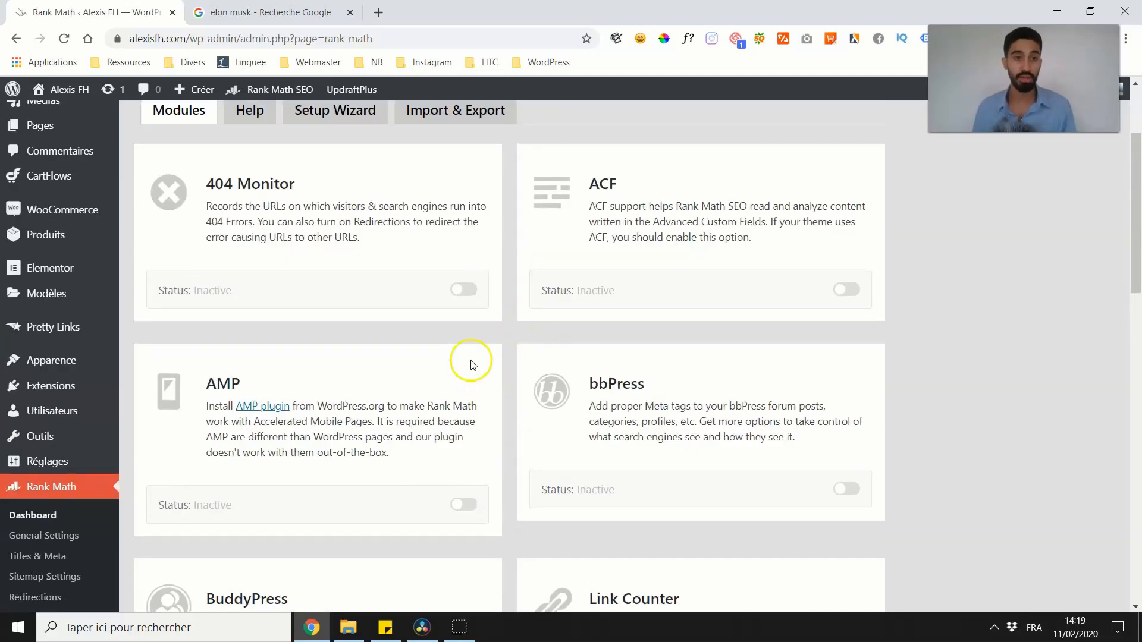
pyautogui.scroll(-7, 493, 292)
pyautogui.scroll(-1, 494, 294)
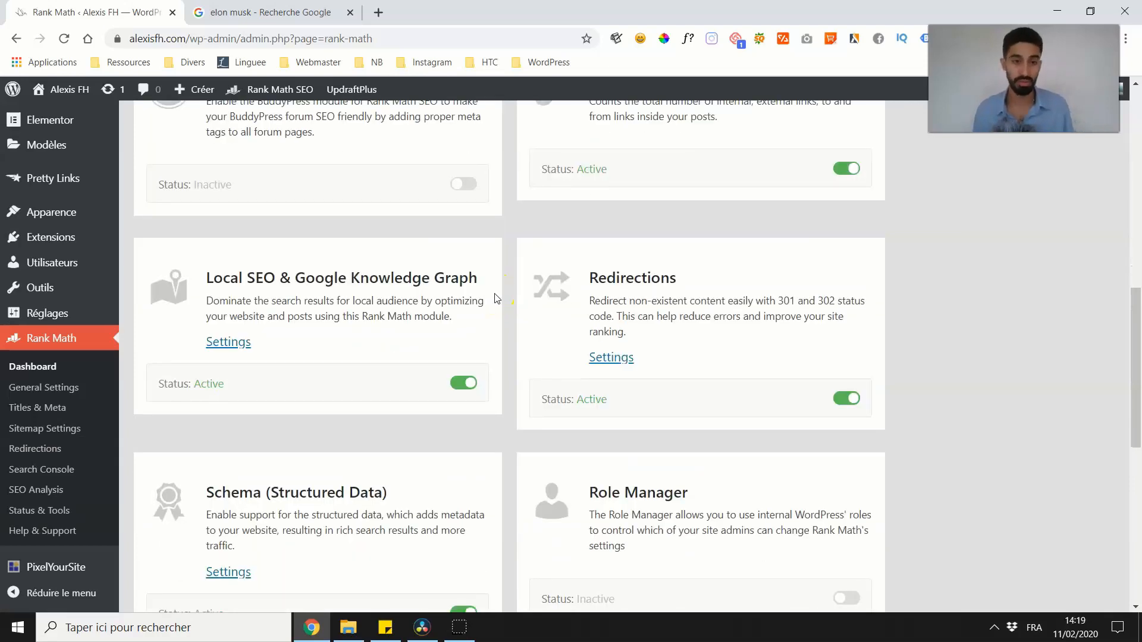
pyautogui.scroll(-6, 497, 297)
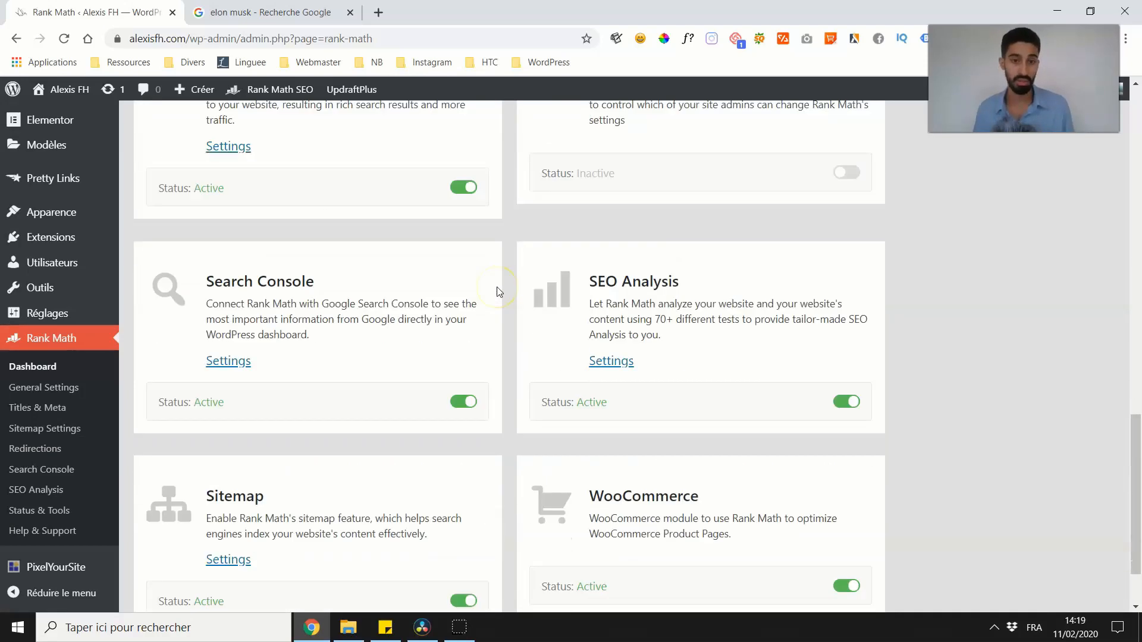
pyautogui.scroll(-1, 497, 286)
pyautogui.scroll(1, 452, 333)
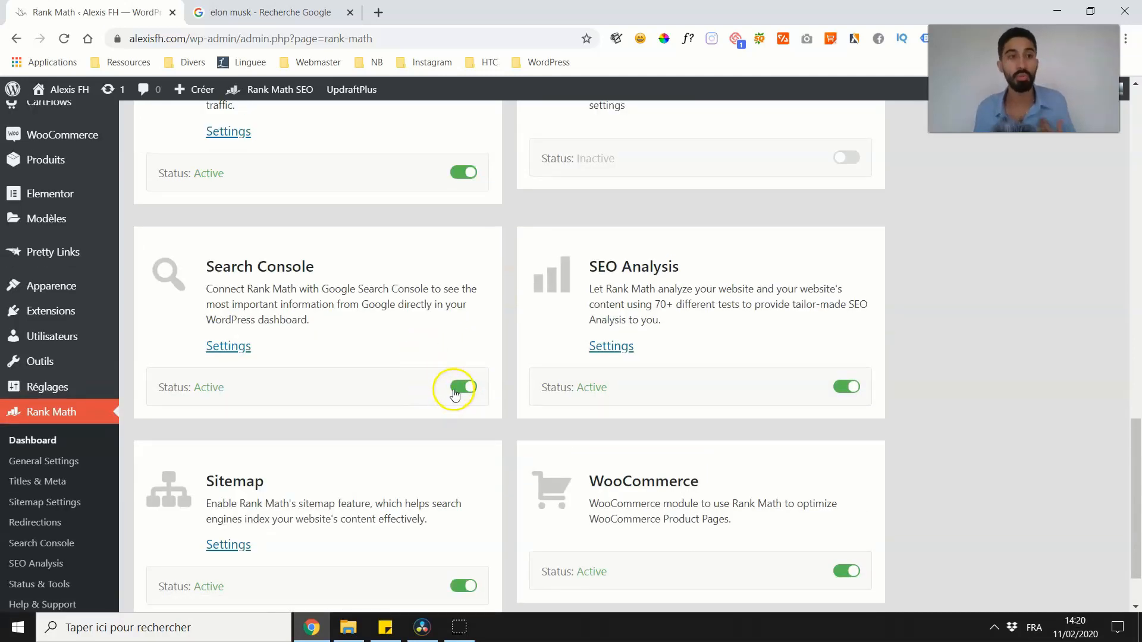
pyautogui.click(457, 389)
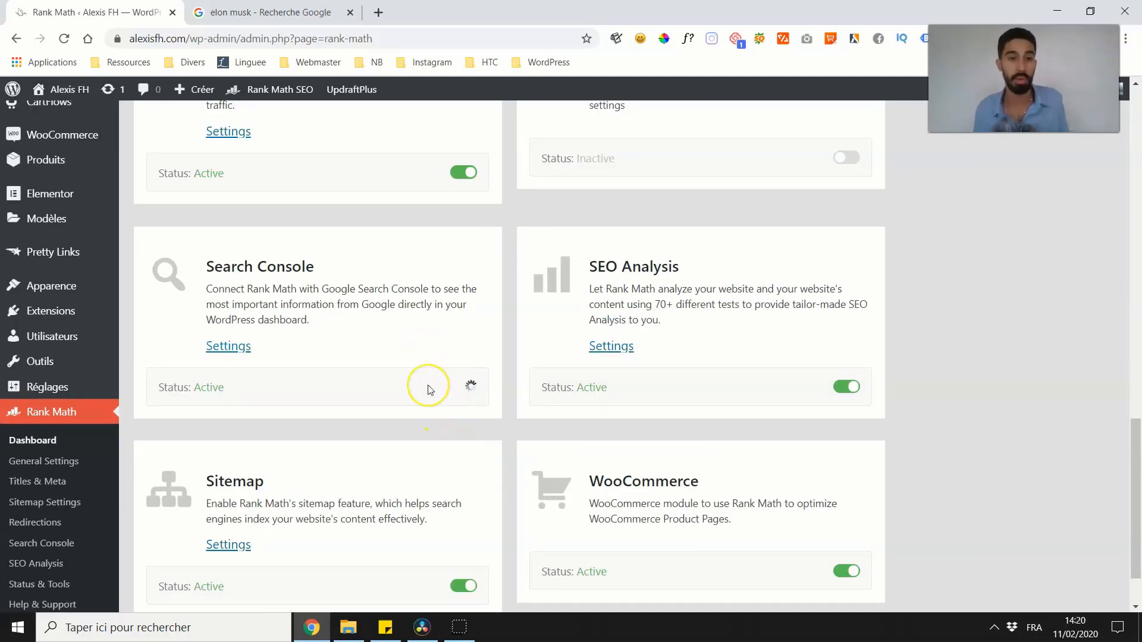
pyautogui.scroll(-1, 248, 400)
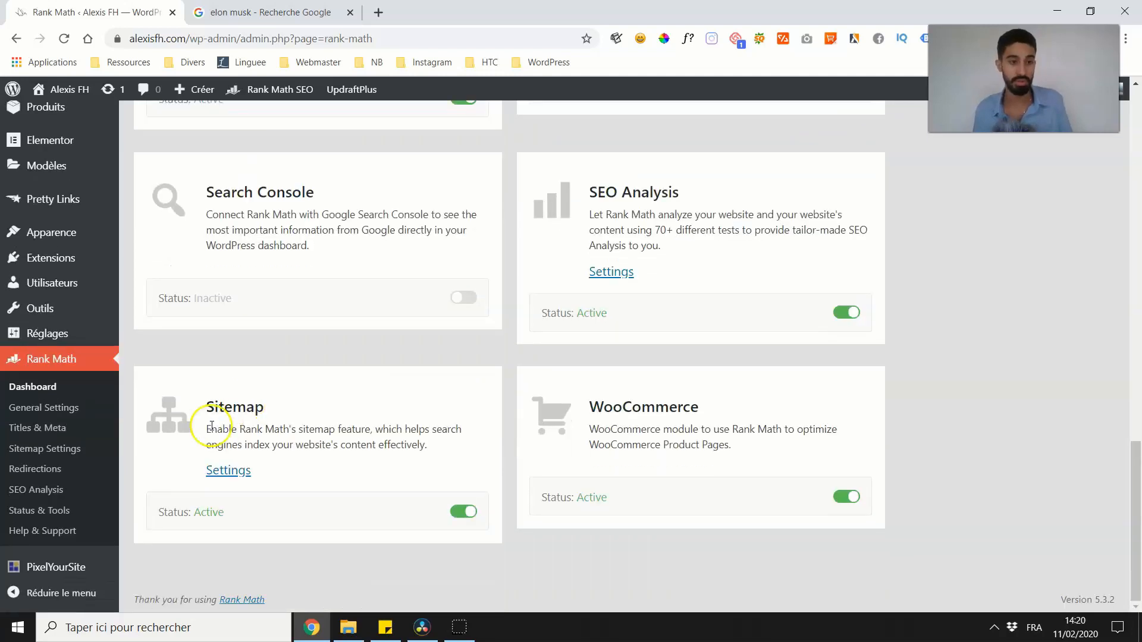
# - Open Rank Math's Redirections page and look over the existing redirections
pyautogui.click(45, 468)
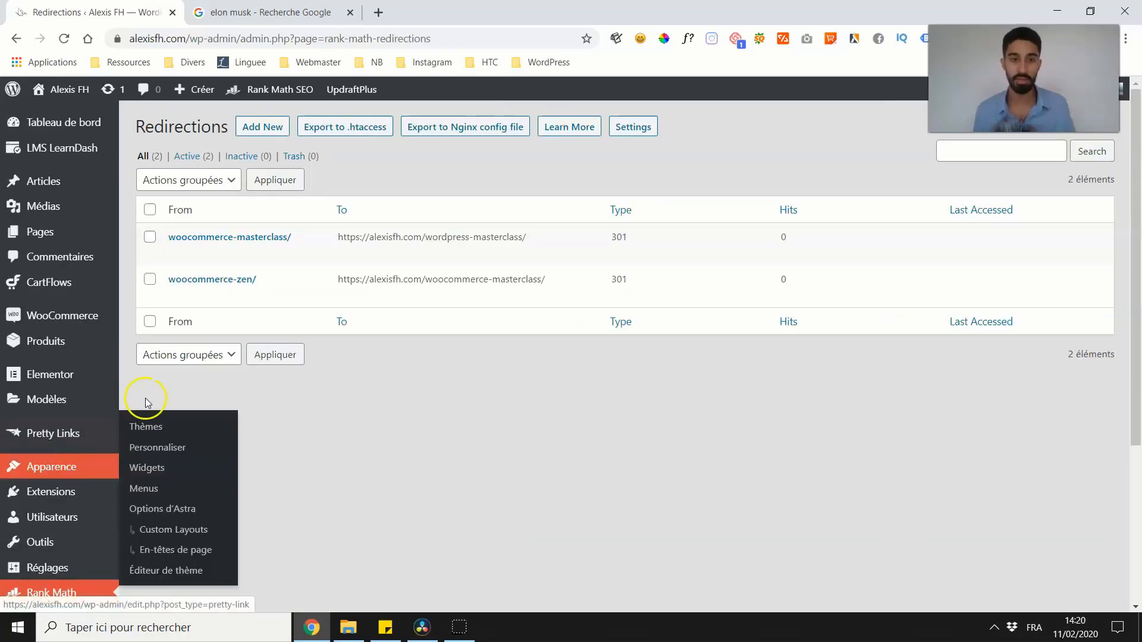
pyautogui.scroll(-3, 357, 405)
pyautogui.scroll(3, 321, 389)
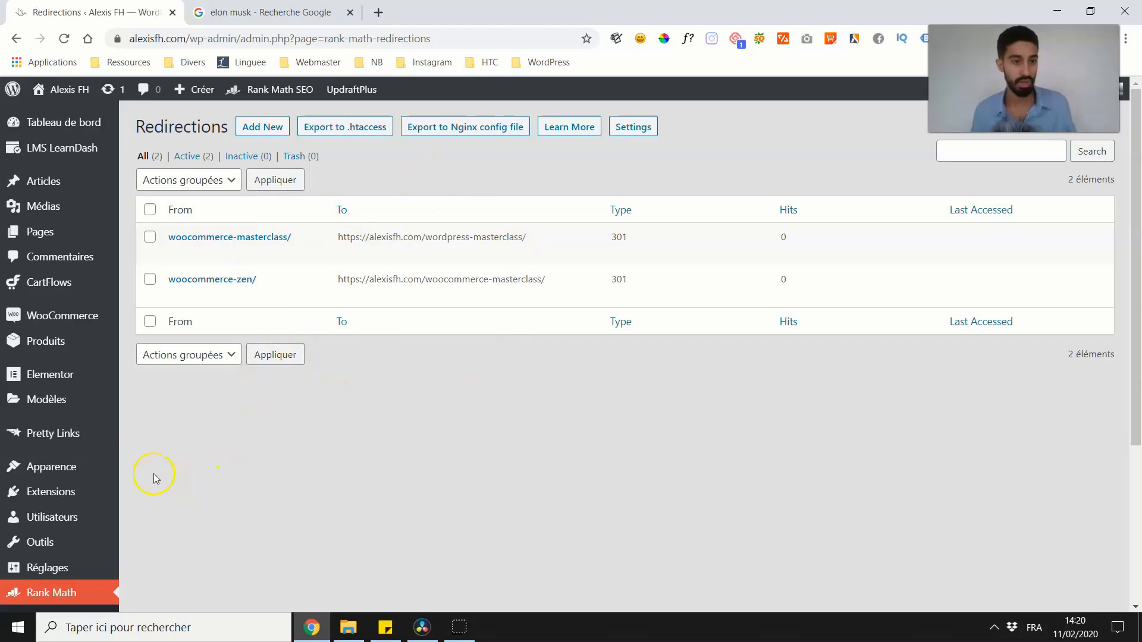
pyautogui.scroll(-1, 318, 458)
pyautogui.scroll(1, 308, 432)
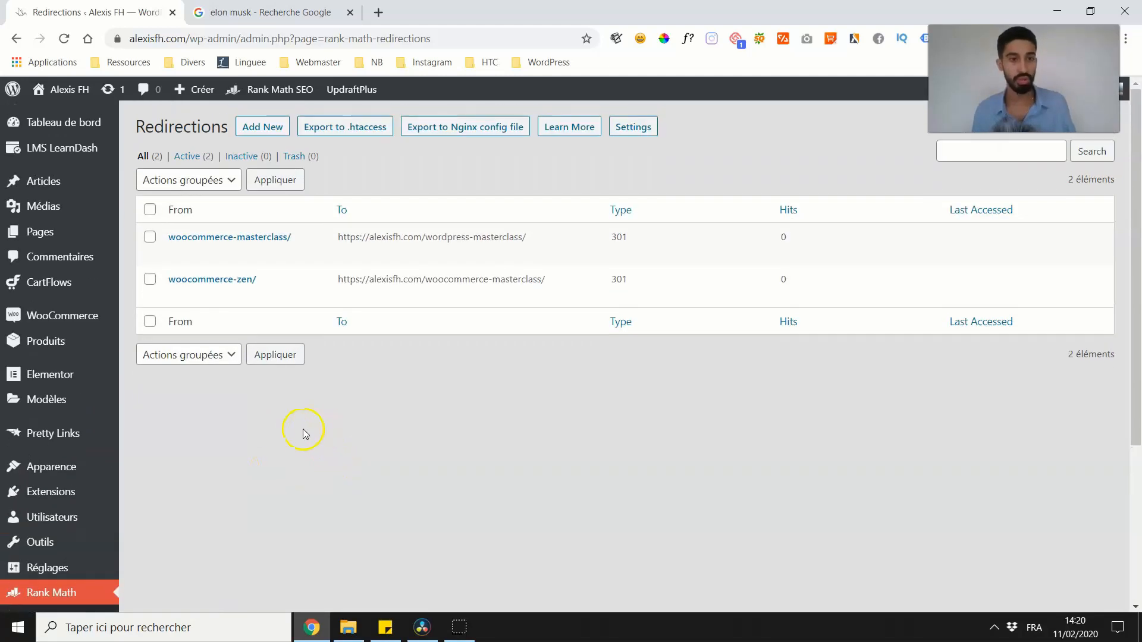
# - Delete the inactive Redirection plugin from the site's installed extensions and confirm its removal
pyautogui.click(49, 492)
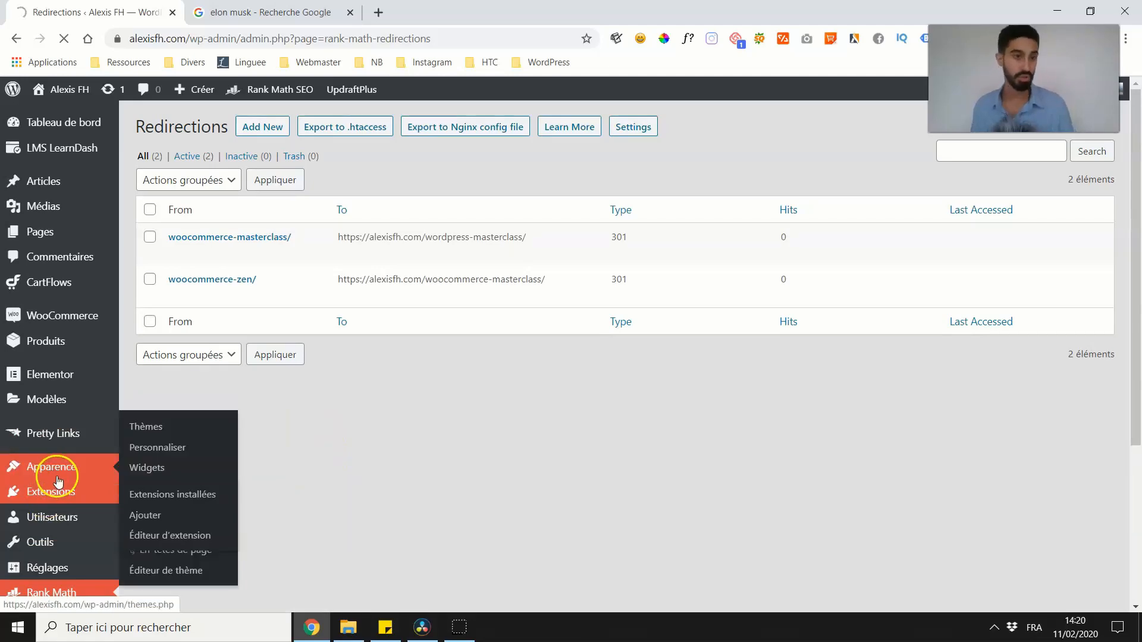
pyautogui.scroll(-7, 176, 386)
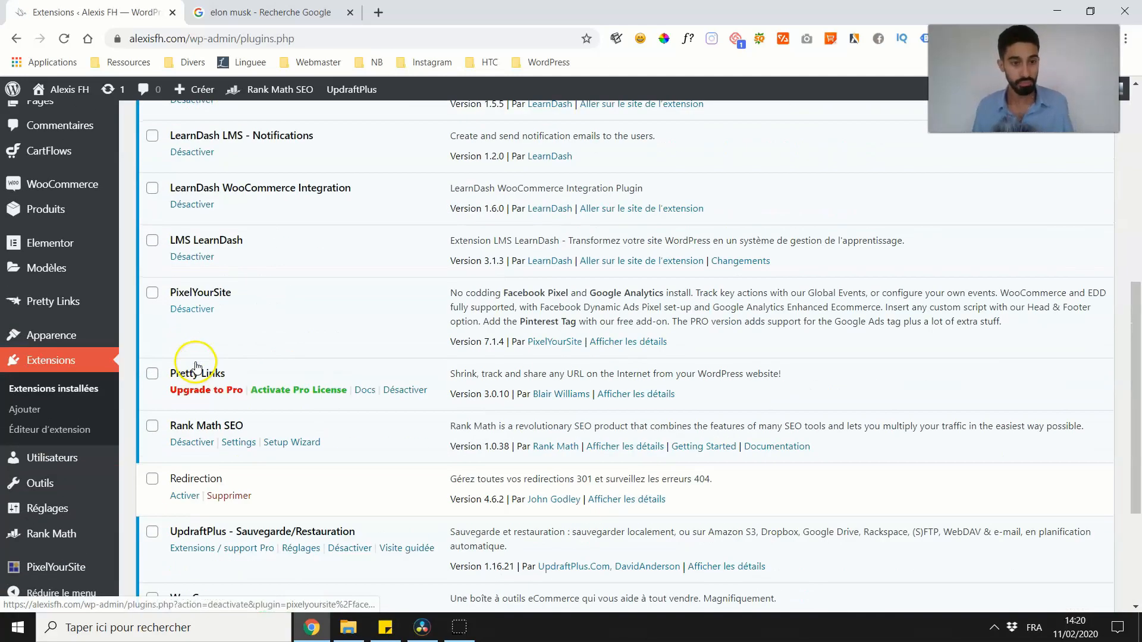
pyautogui.scroll(-3, 217, 323)
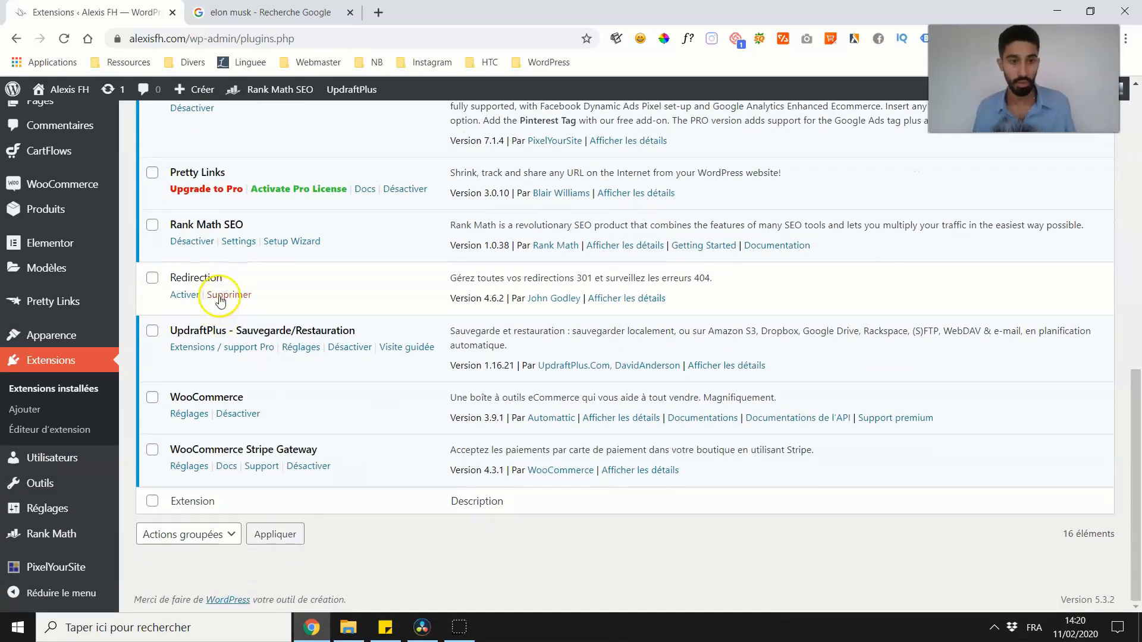
pyautogui.scroll(1, 220, 297)
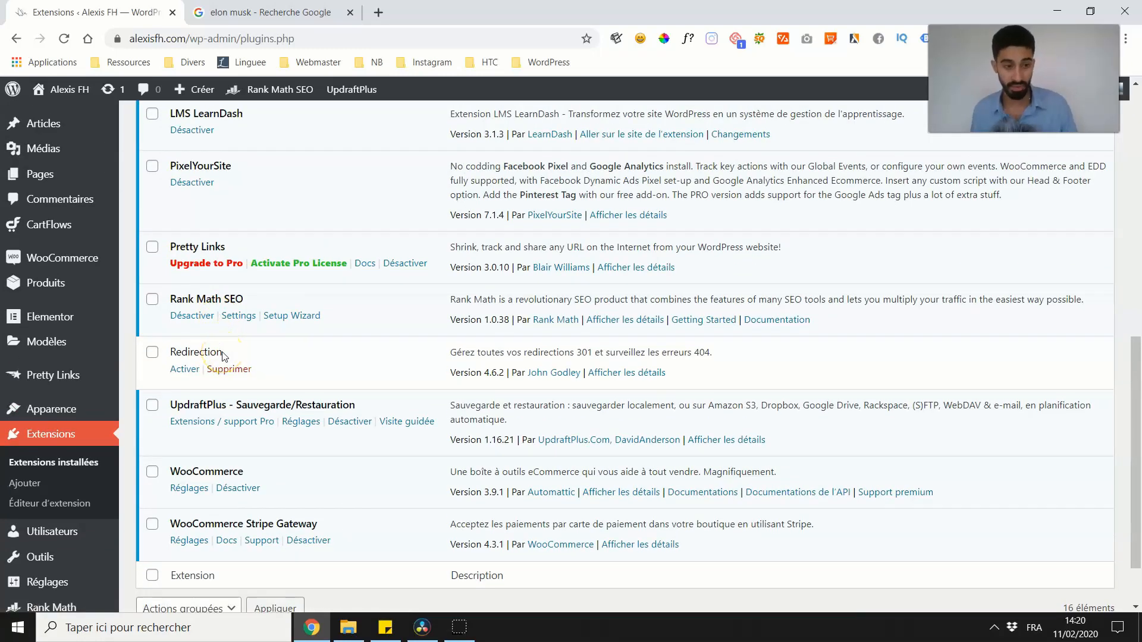
pyautogui.click(229, 369)
pyautogui.click(629, 142)
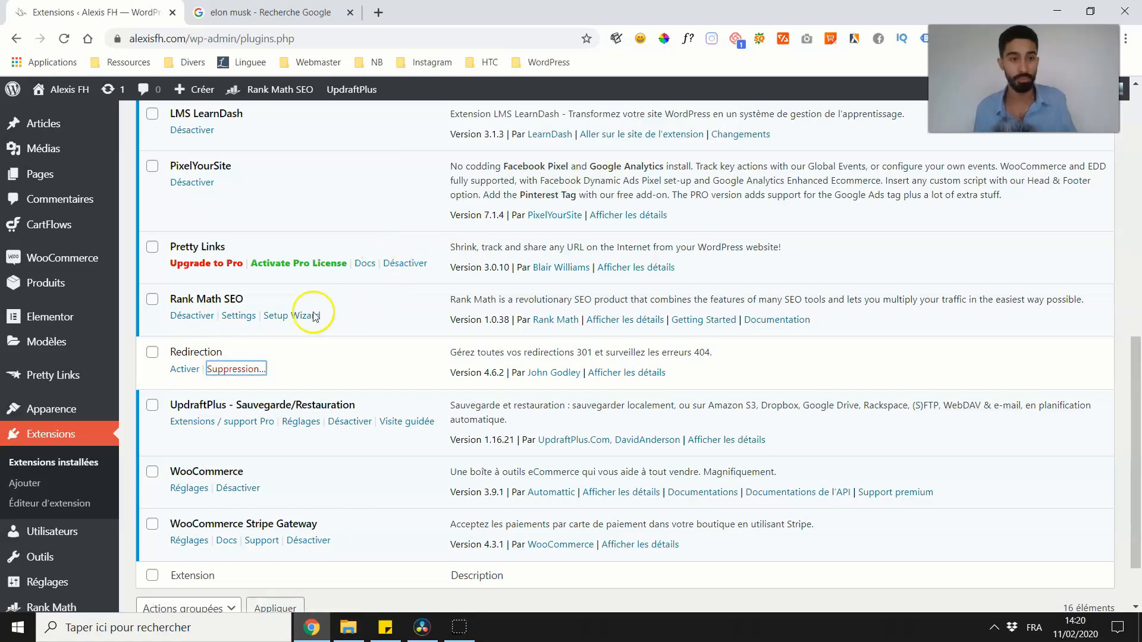
# - Return to Rank Math's Redirections page and open the form for adding a new redirection
pyautogui.scroll(-2, 76, 395)
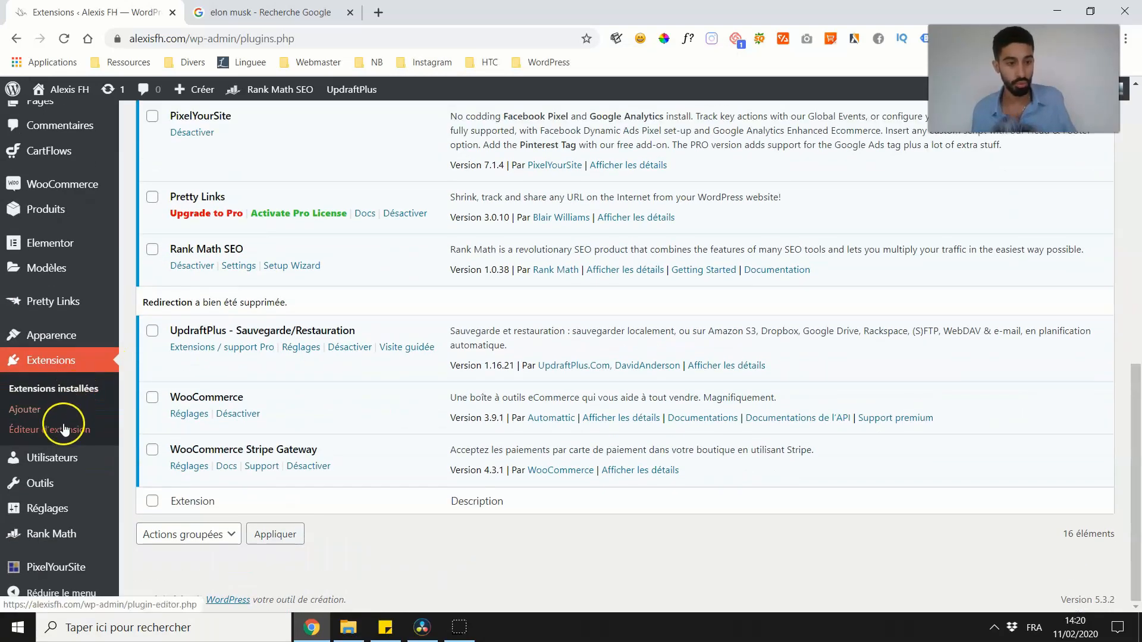
pyautogui.scroll(1, 72, 476)
pyautogui.scroll(-1, 59, 535)
pyautogui.moveTo(61, 546)
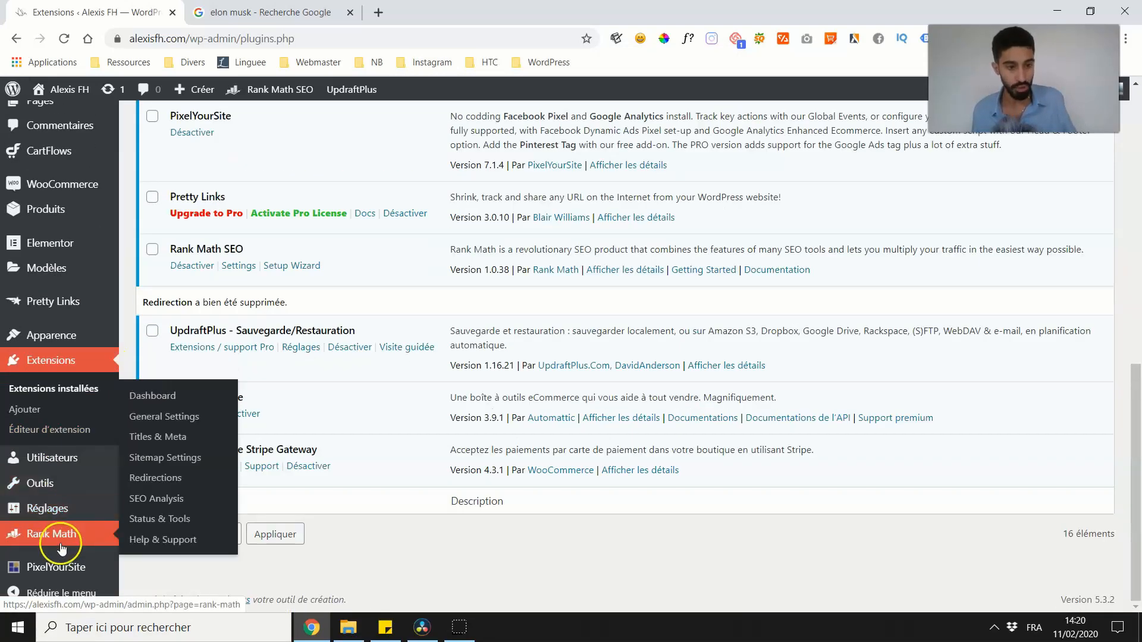
pyautogui.click(170, 479)
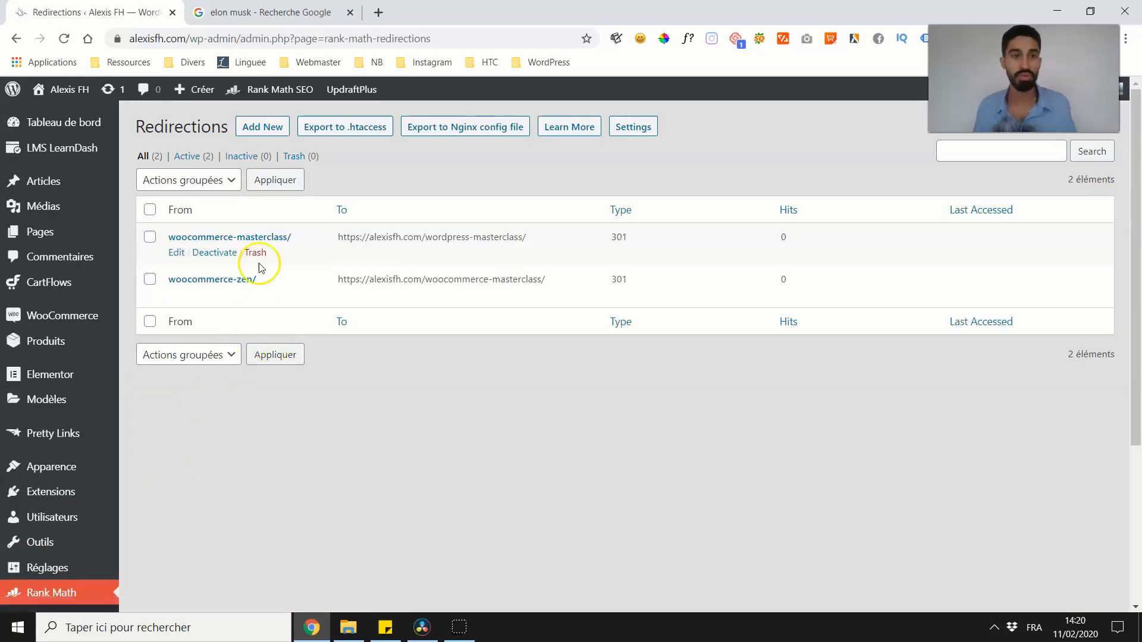
pyautogui.click(265, 126)
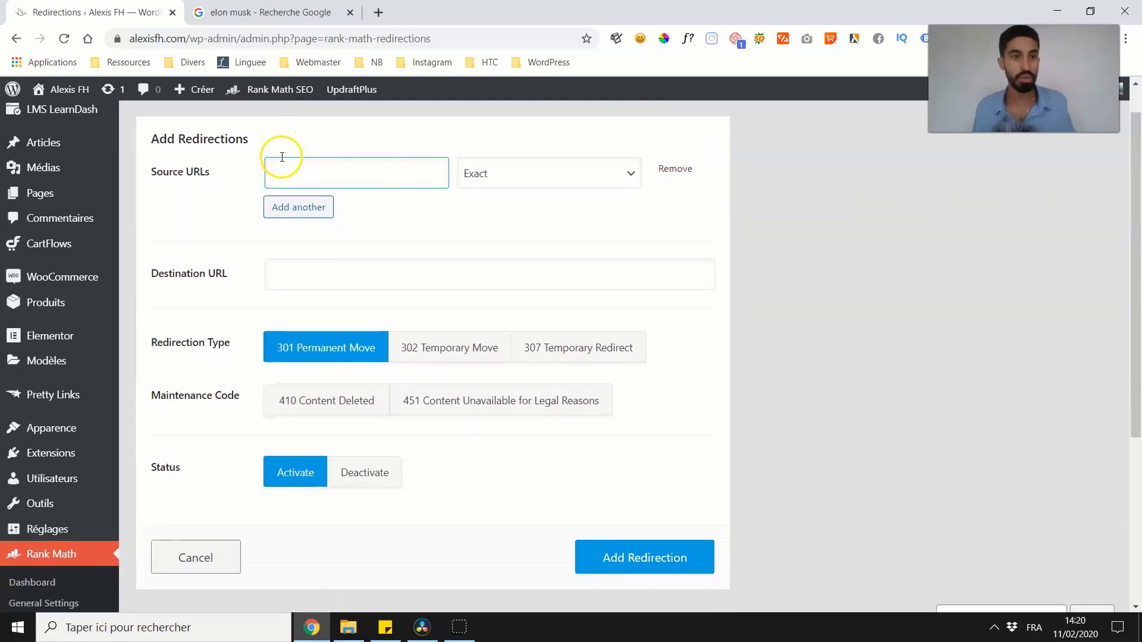
# - Examine the new redirection form's source URL, match type, destination URL, redirection type, maintenance code and status options
pyautogui.click(287, 170)
pyautogui.click(229, 191)
pyautogui.click(276, 170)
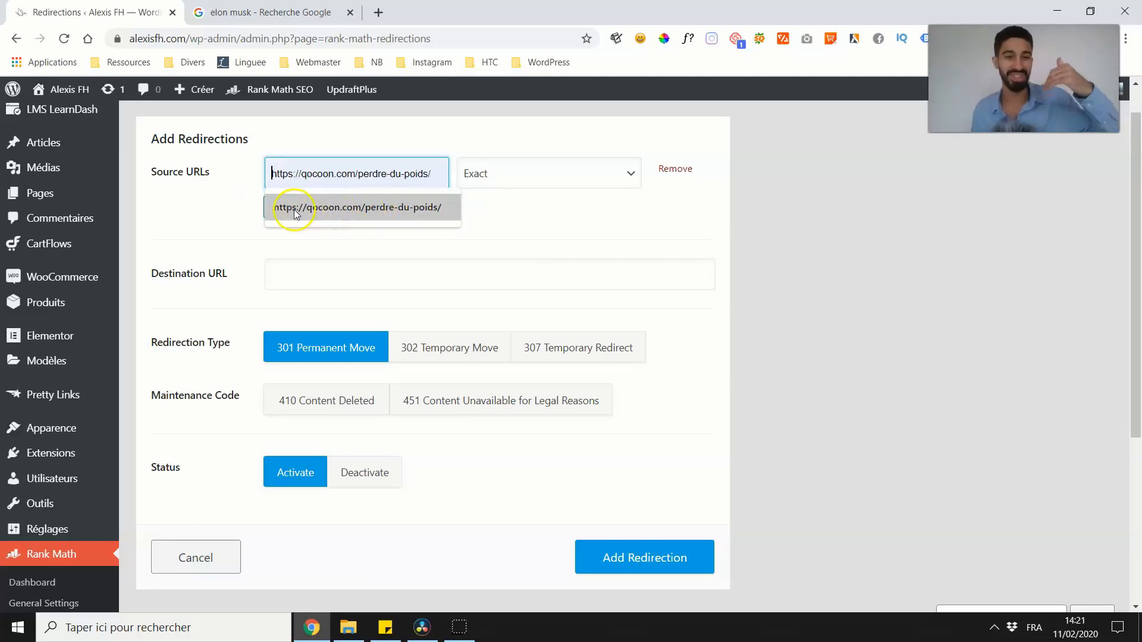
pyautogui.click(252, 206)
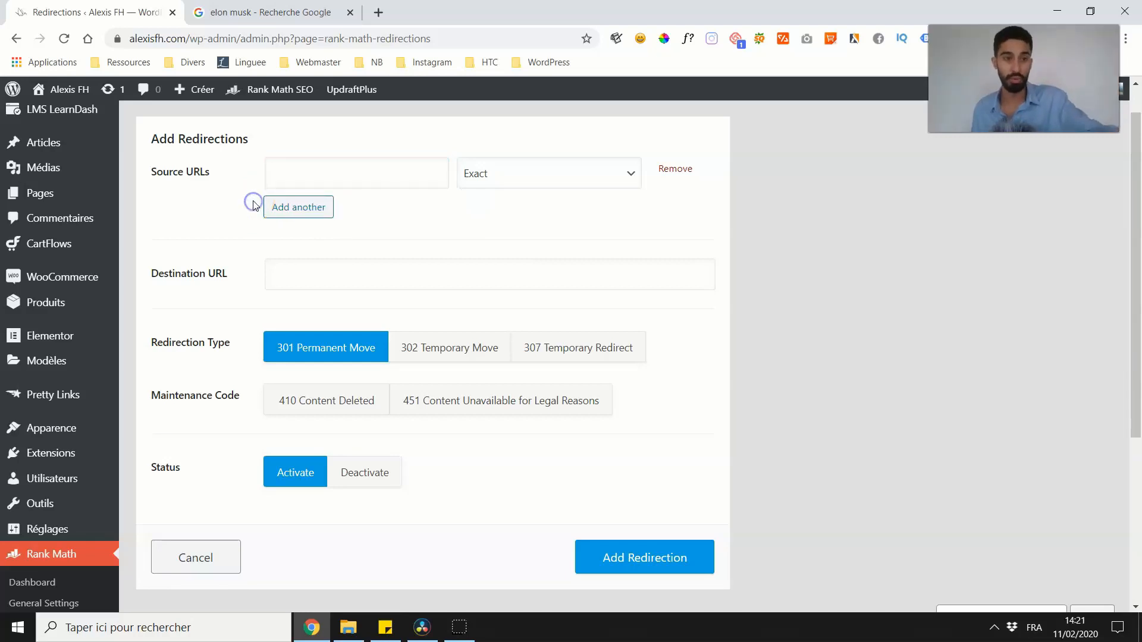
pyautogui.click(298, 271)
pyautogui.click(520, 173)
pyautogui.click(726, 225)
pyautogui.scroll(-1, 663, 581)
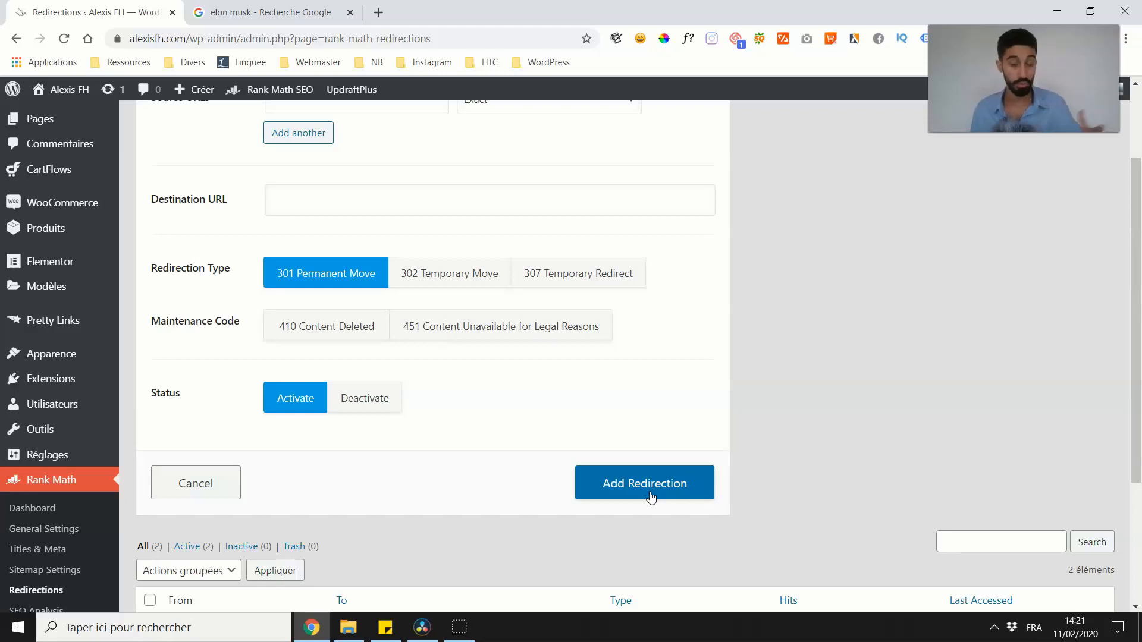
pyautogui.scroll(2, 625, 479)
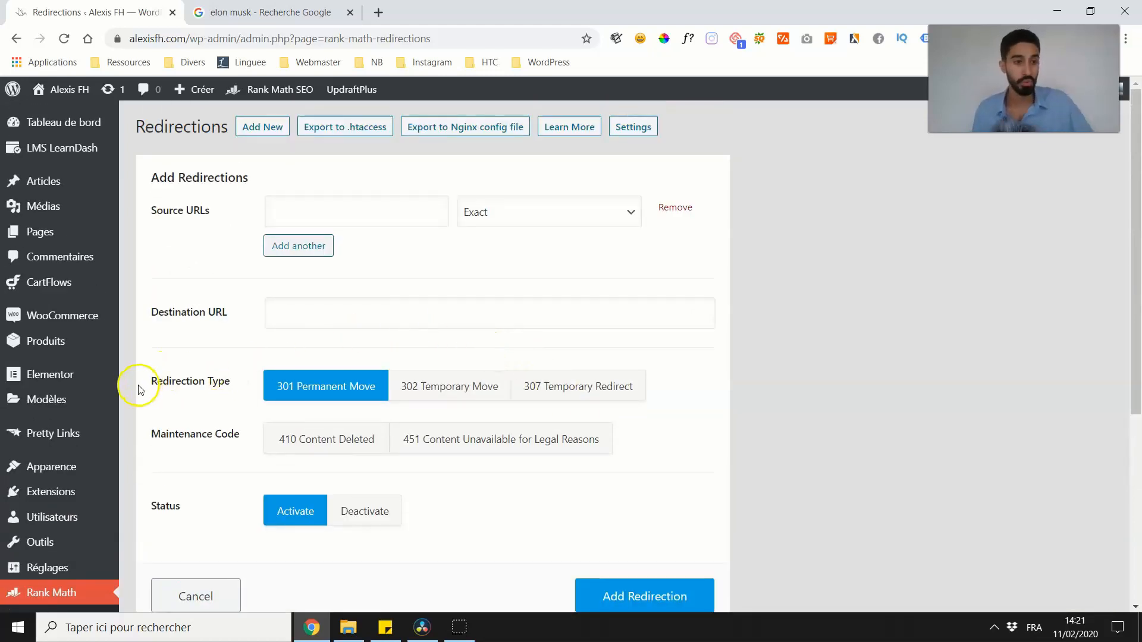
# - Open the Conditions Générales de Vente page for editing and show its Rank Math SEO settings
pyautogui.moveTo(68, 229)
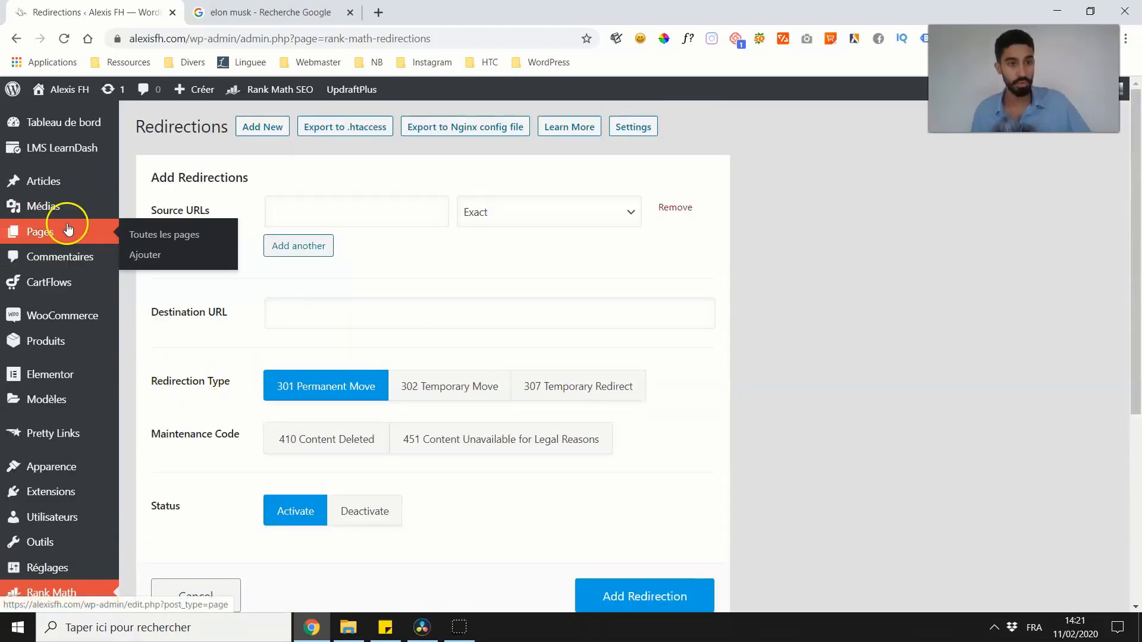
pyautogui.click(77, 230)
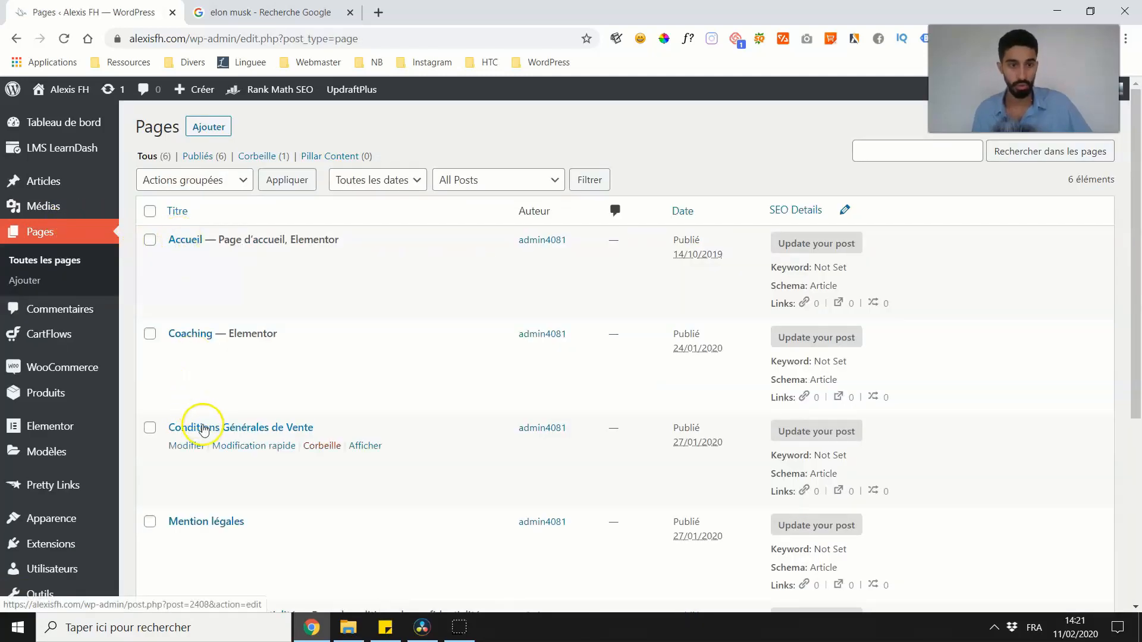
pyautogui.scroll(-2, 201, 424)
pyautogui.click(225, 281)
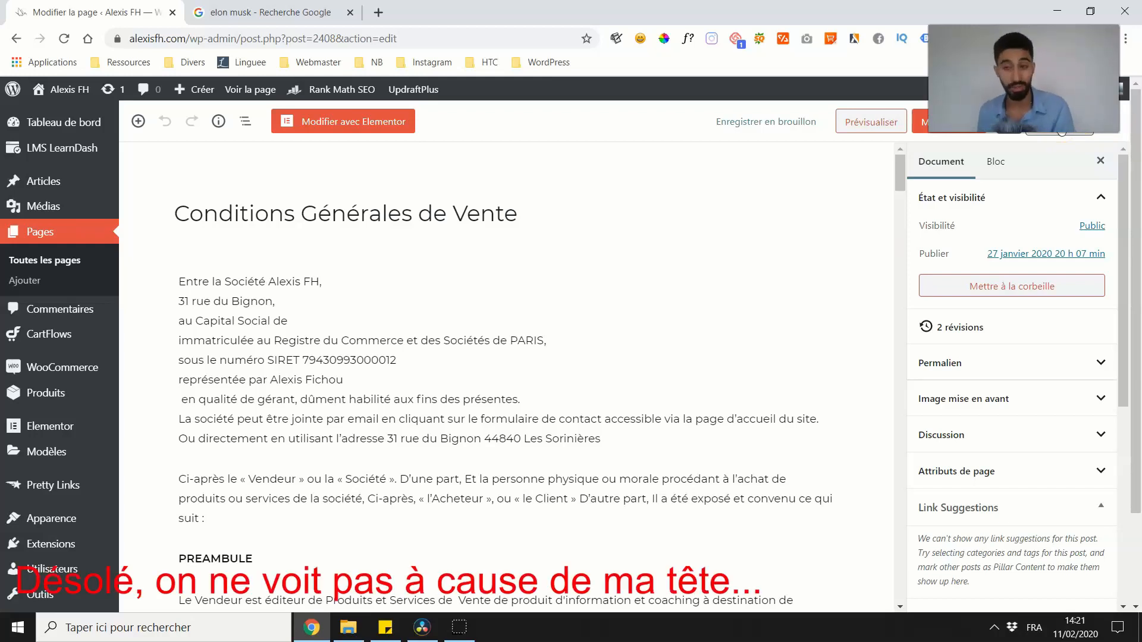
pyautogui.click(1044, 122)
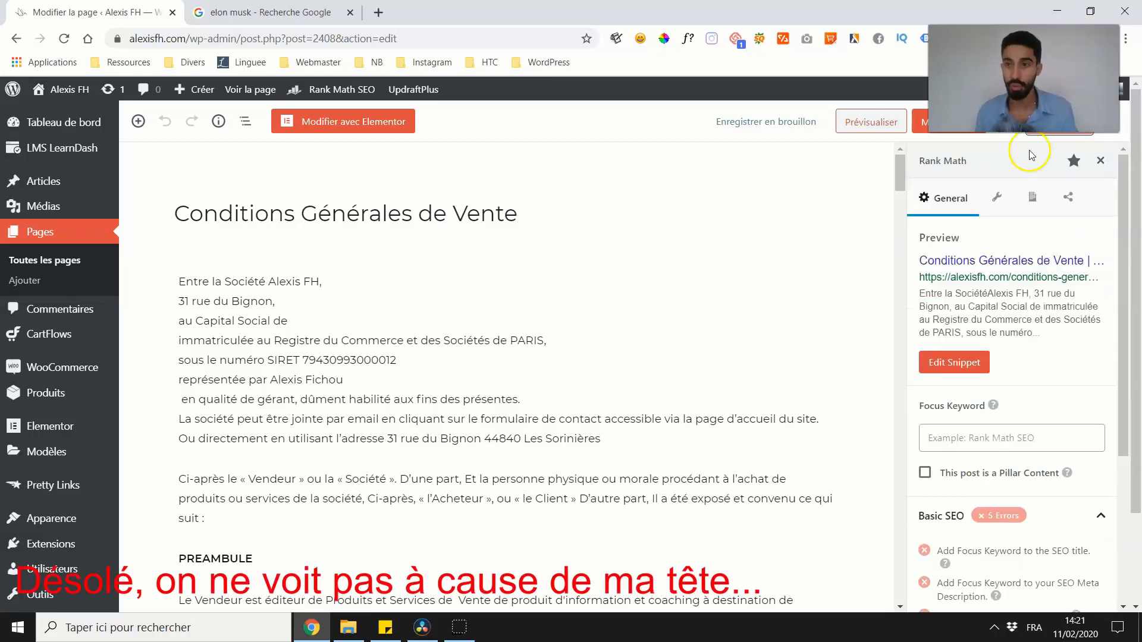
# - Examine the page's Basic SEO checks, including the focus keyword recommendations and the help text for the SEO title check
pyautogui.scroll(-5, 981, 251)
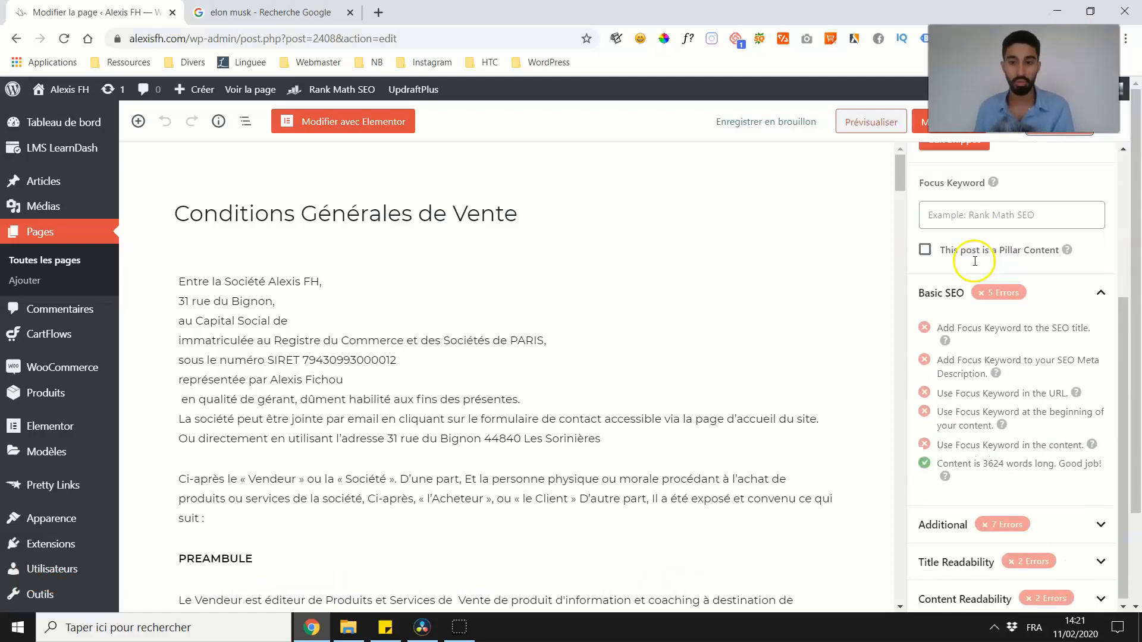
pyautogui.scroll(5, 969, 261)
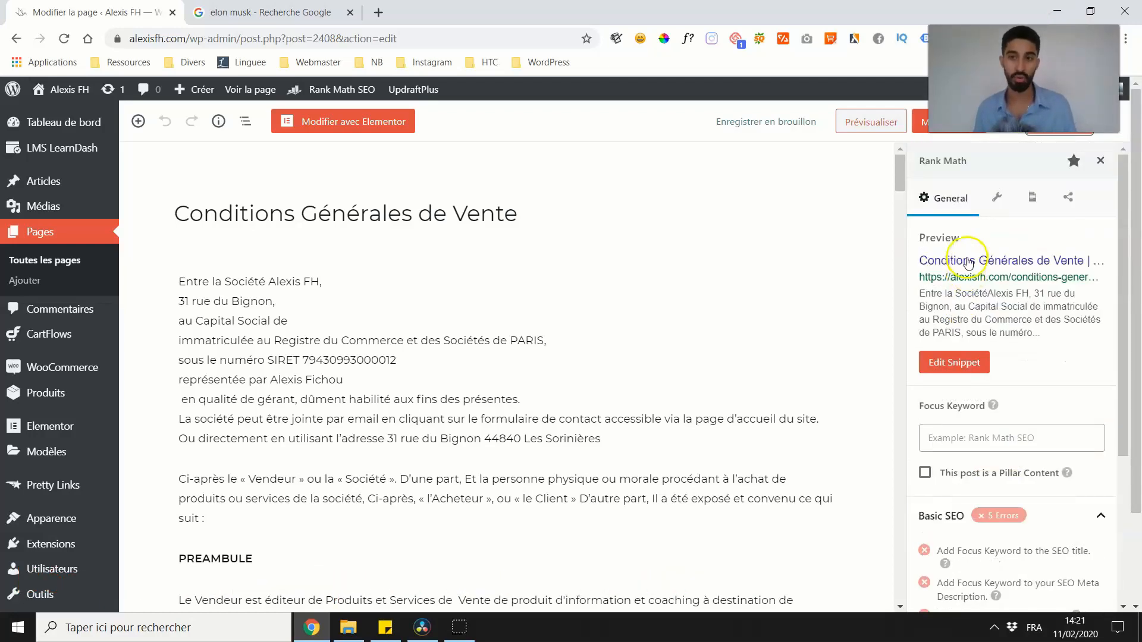
pyautogui.scroll(-3, 975, 261)
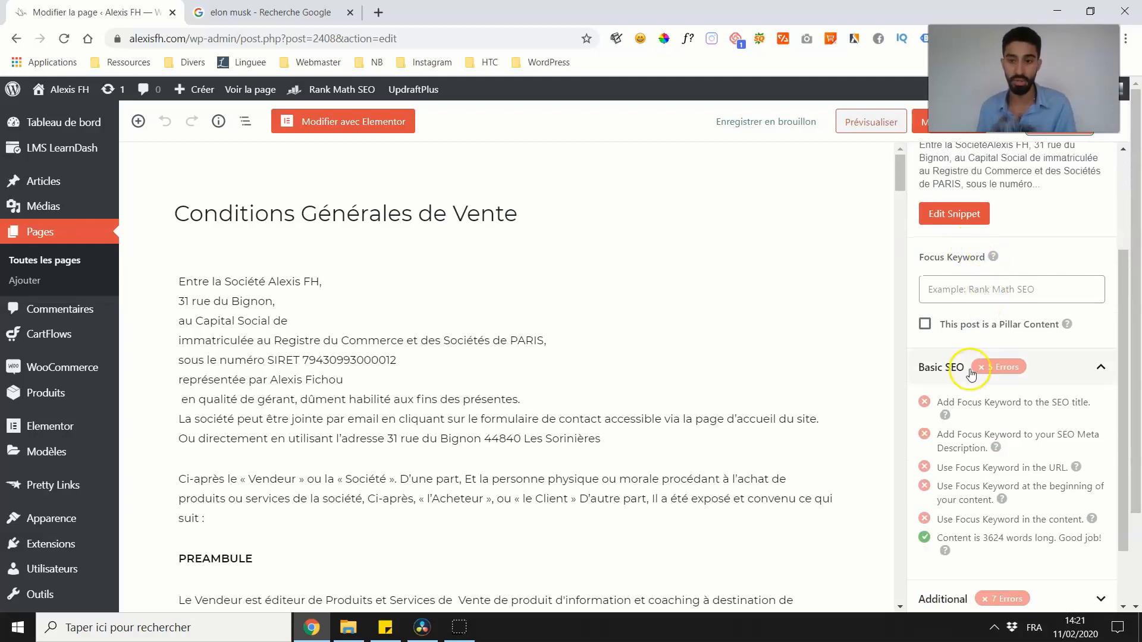
pyautogui.click(1042, 359)
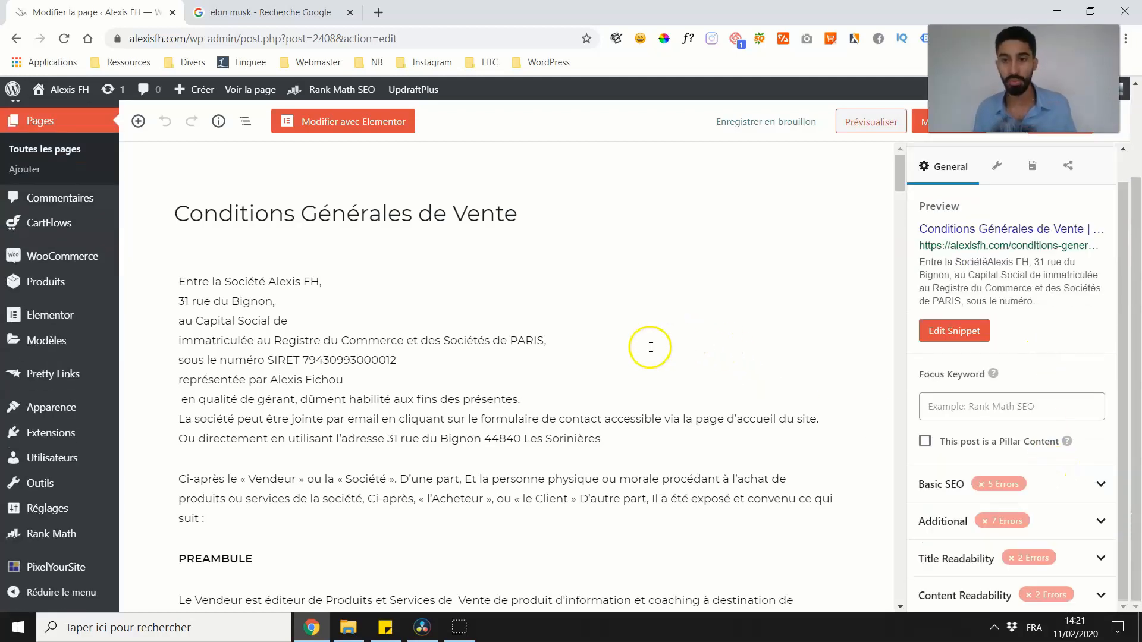
pyautogui.scroll(2, 102, 288)
pyautogui.click(1048, 478)
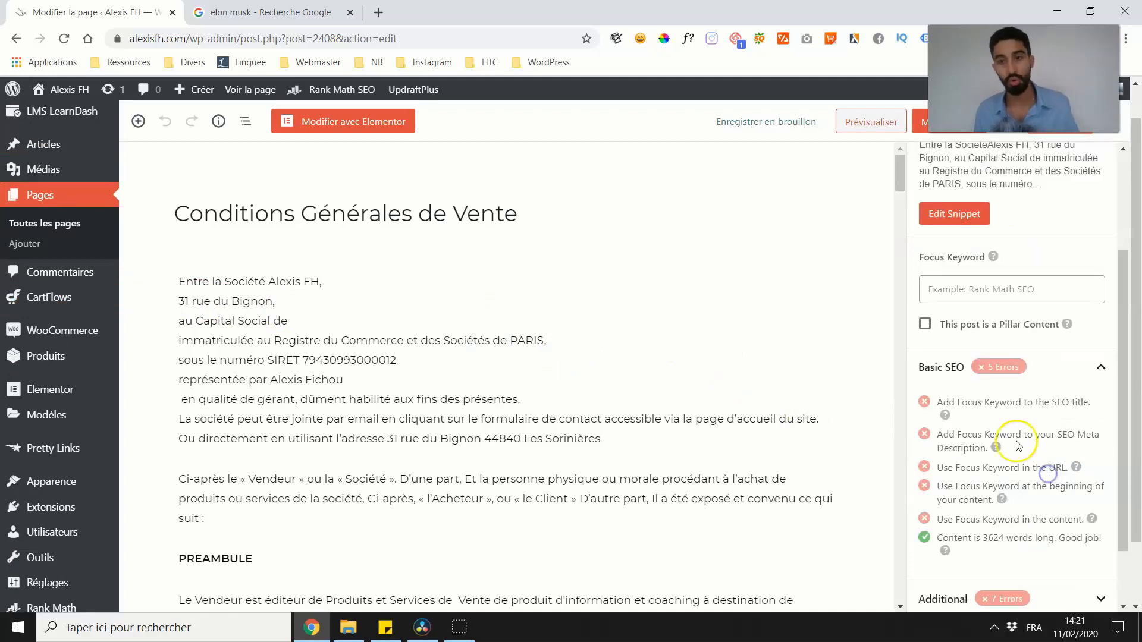
pyautogui.moveTo(956, 402); pyautogui.dragTo(1054, 395)
pyautogui.moveTo(985, 434); pyautogui.dragTo(1058, 432)
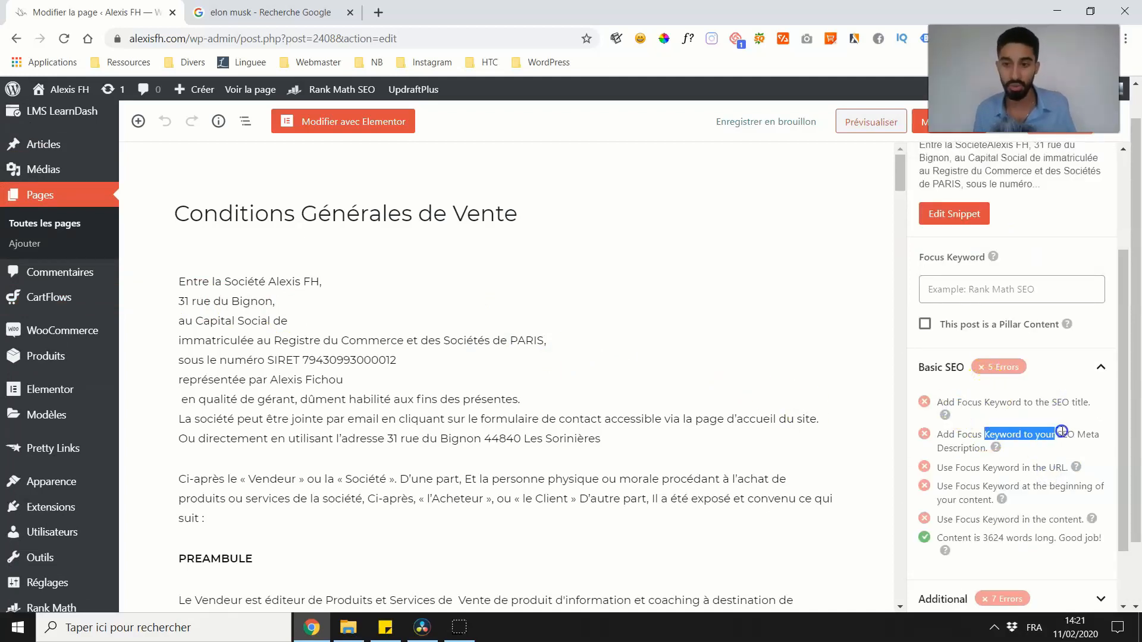
pyautogui.click(1063, 432)
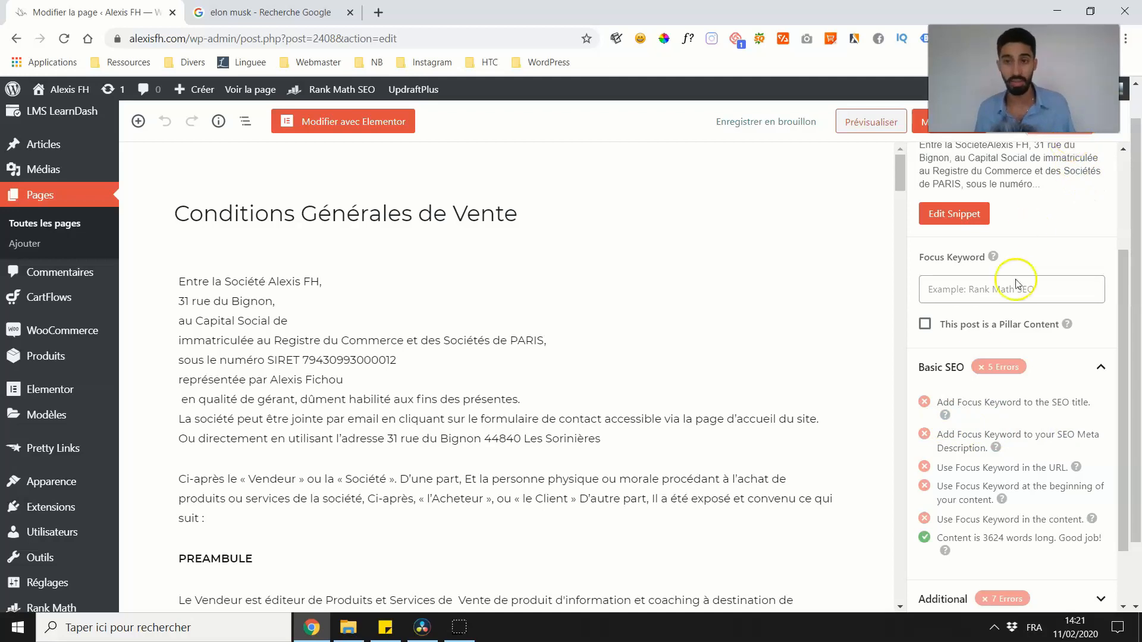
pyautogui.click(945, 415)
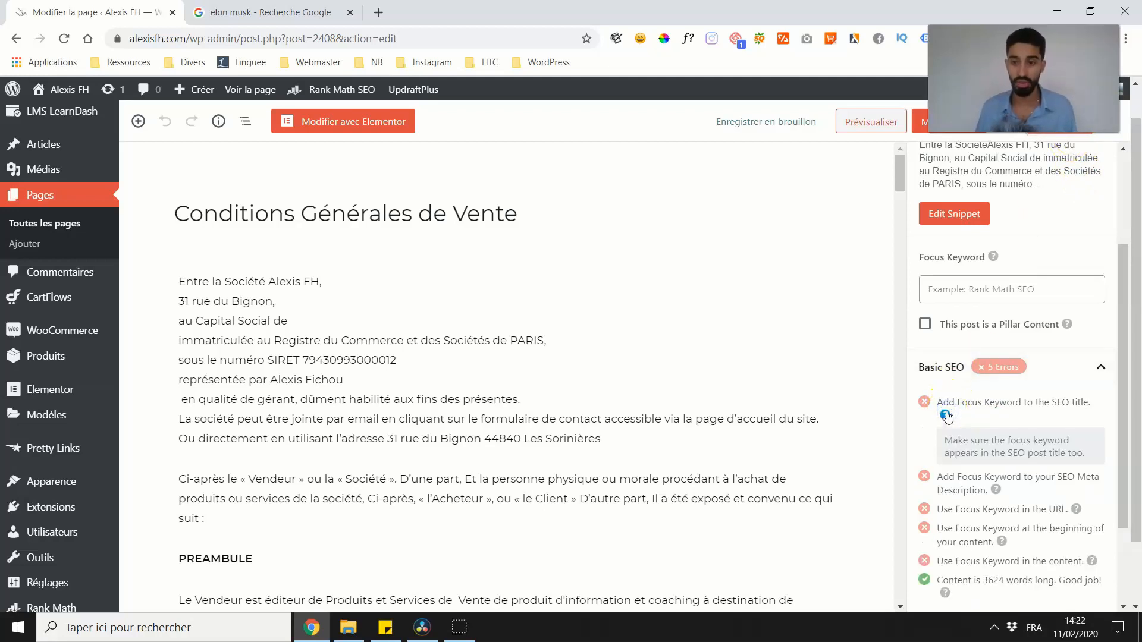
pyautogui.click(944, 415)
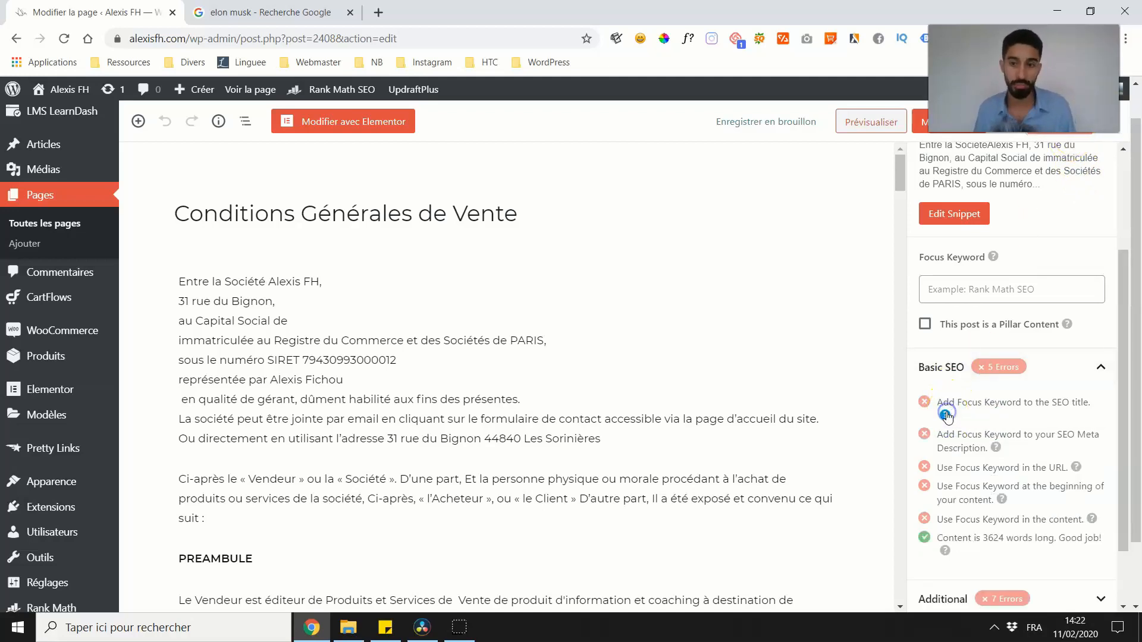
pyautogui.scroll(-1, 951, 458)
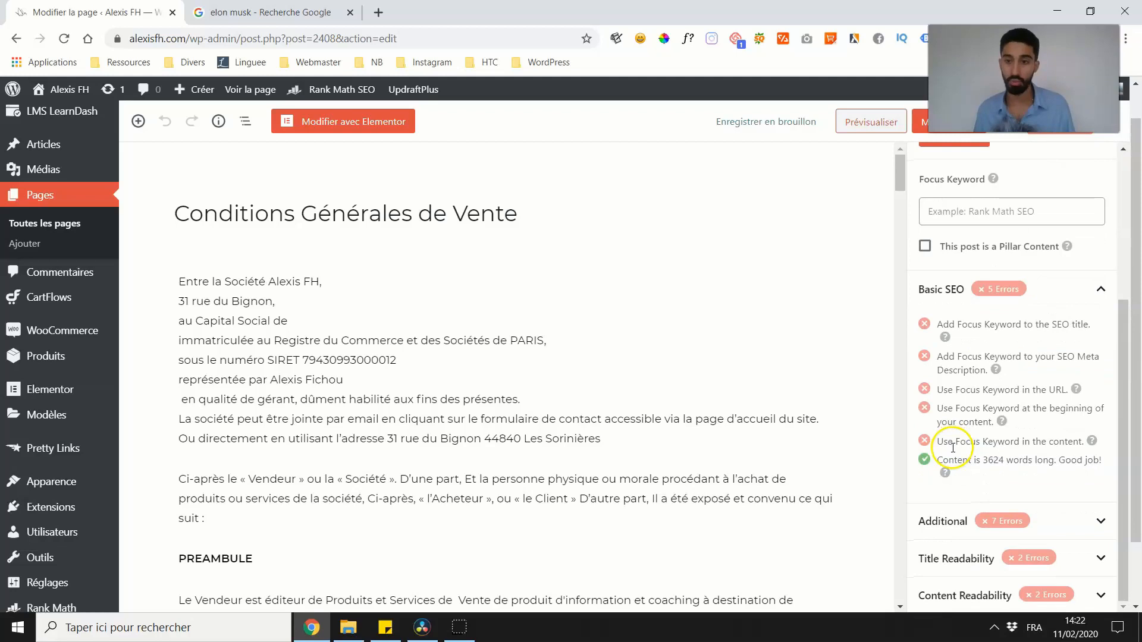
# - Review the page's Additional and Title Readability checks, collapsing each group of checks once viewed
pyautogui.click(965, 292)
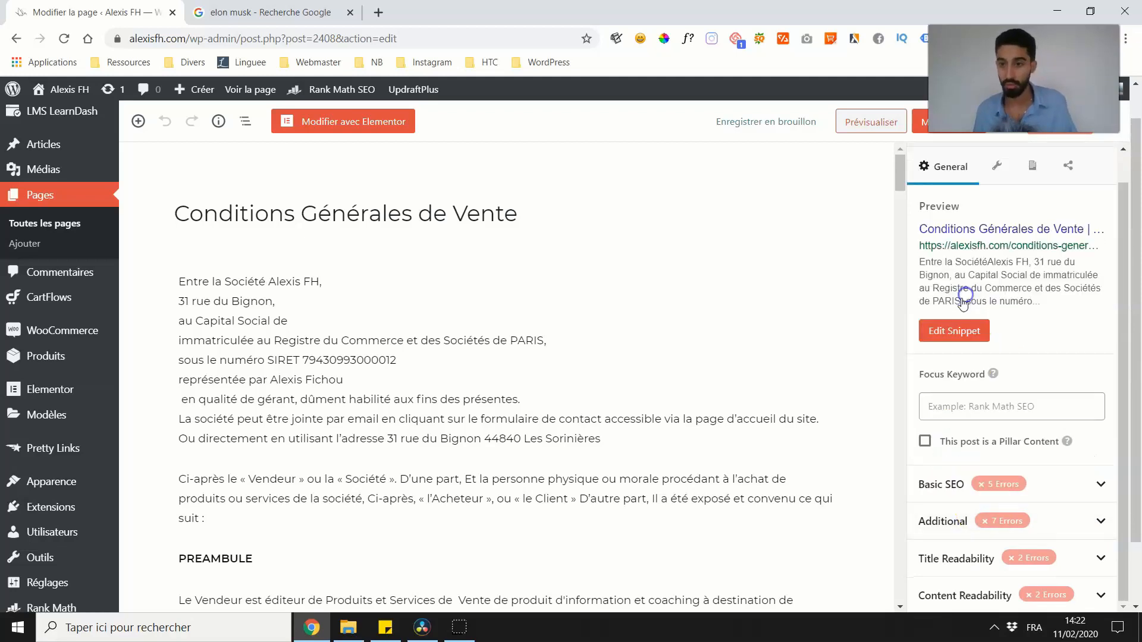
pyautogui.click(952, 521)
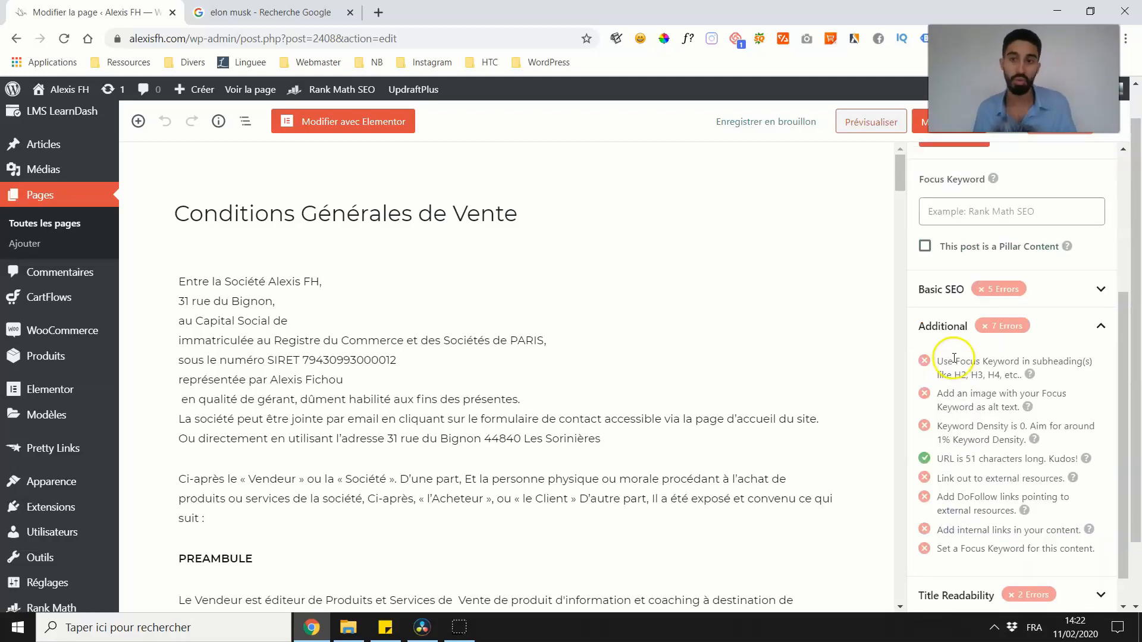
pyautogui.click(954, 331)
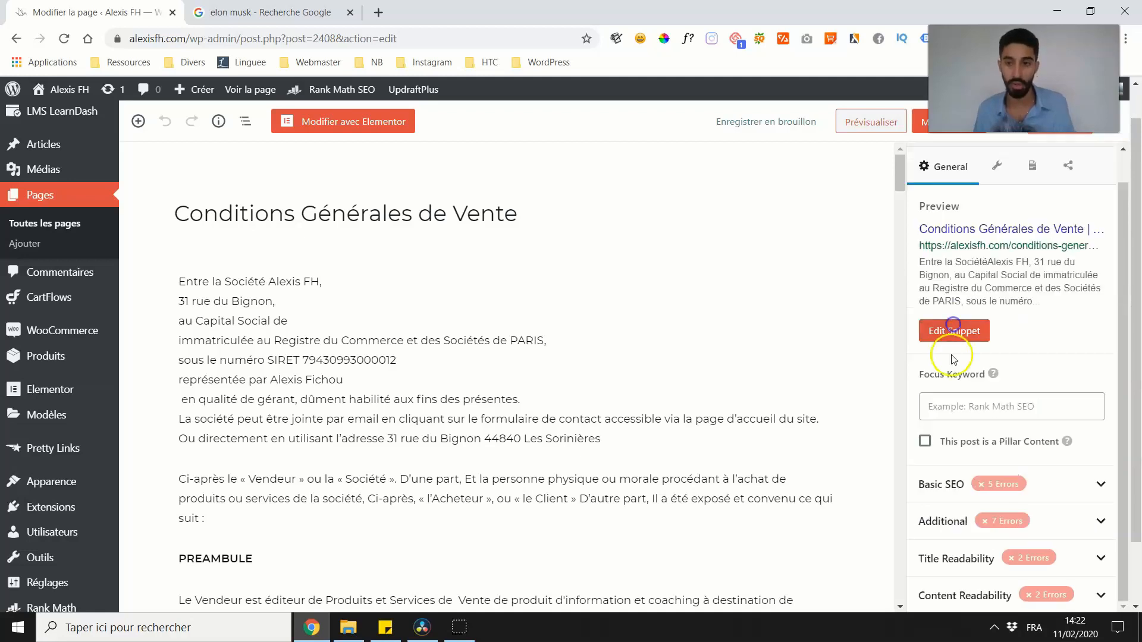
pyautogui.click(975, 561)
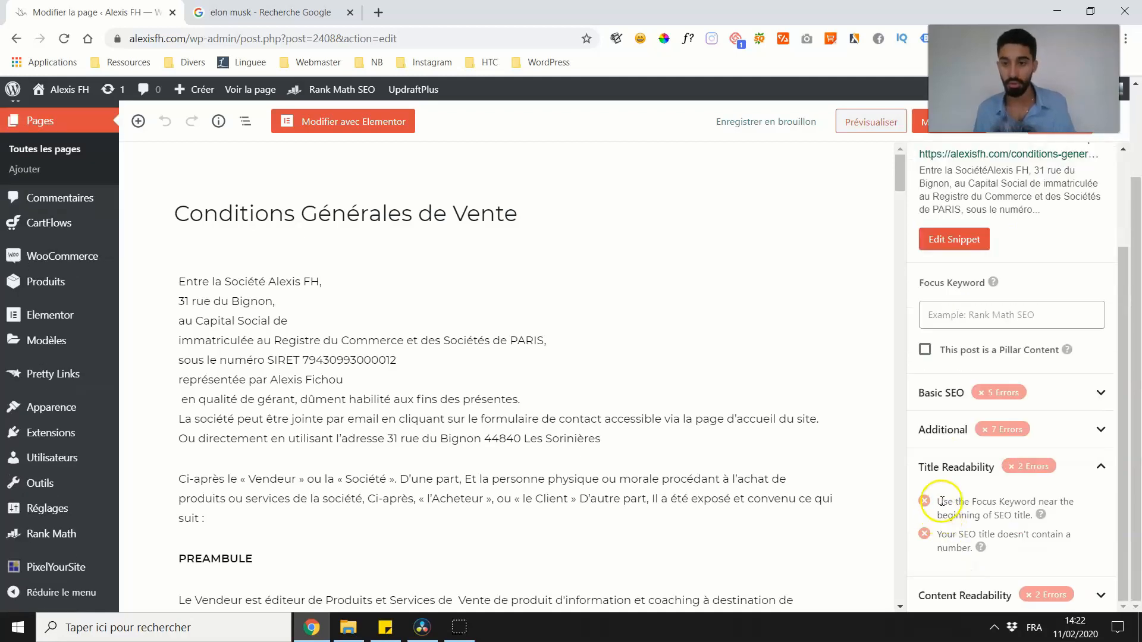
pyautogui.click(948, 465)
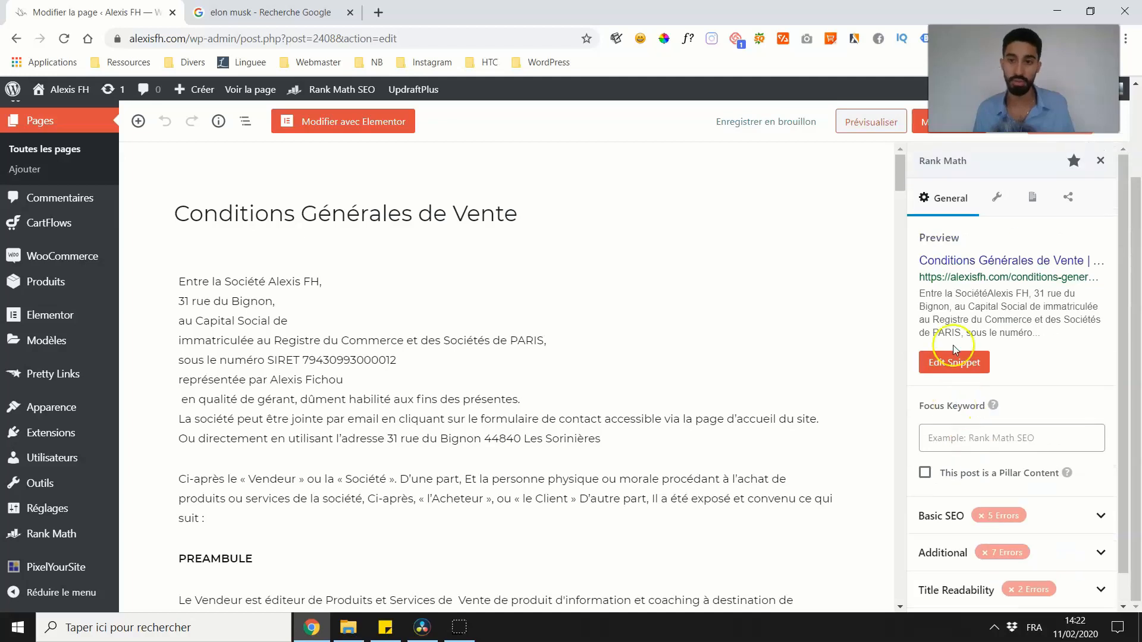
# - Open the page's snippet editor and examine its Title, Permalink and Description fields
pyautogui.click(950, 366)
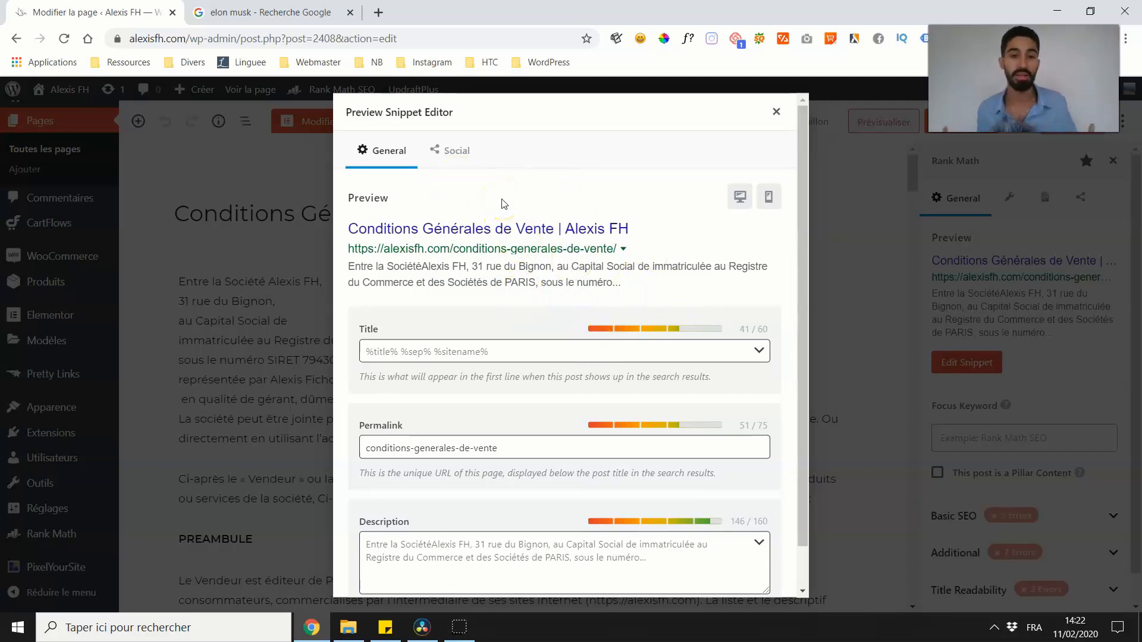
pyautogui.click(372, 352)
pyautogui.click(502, 450)
pyautogui.press('Tab')
pyautogui.scroll(1, 658, 158)
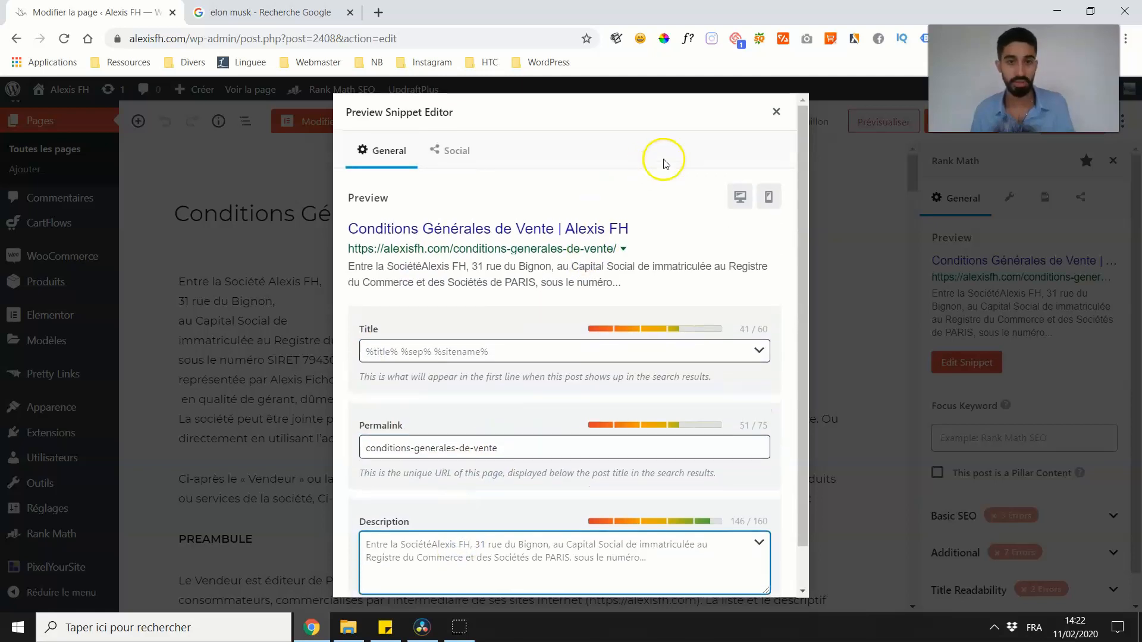
# - Compare the mobile and desktop search previews of the page's snippet and close the snippet editor
pyautogui.click(767, 198)
pyautogui.click(740, 196)
pyautogui.click(767, 197)
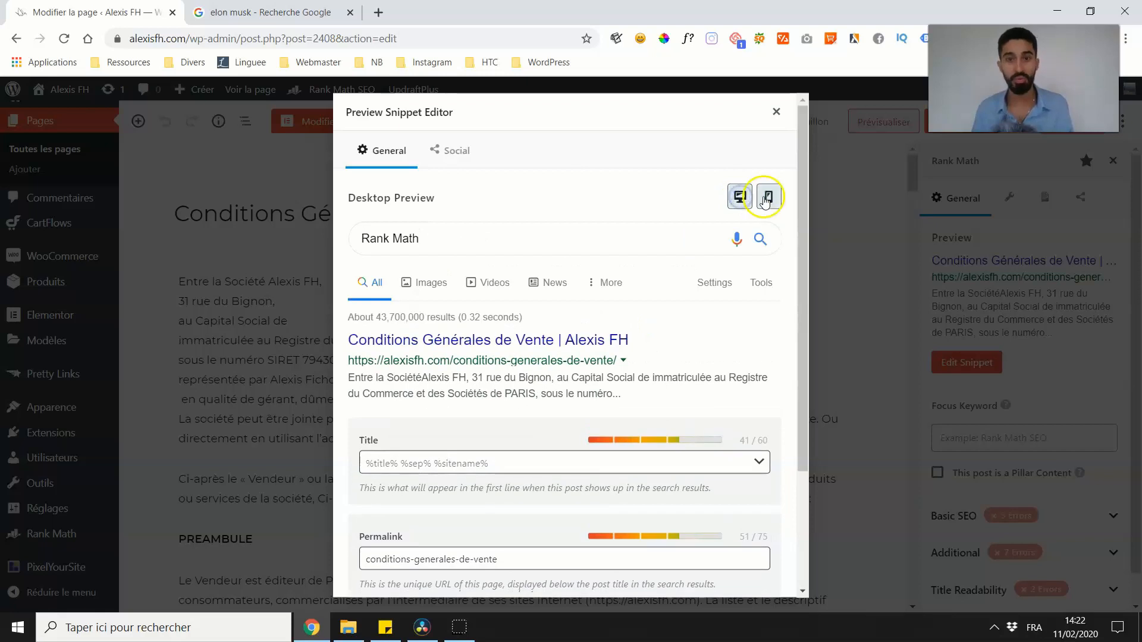
pyautogui.click(740, 197)
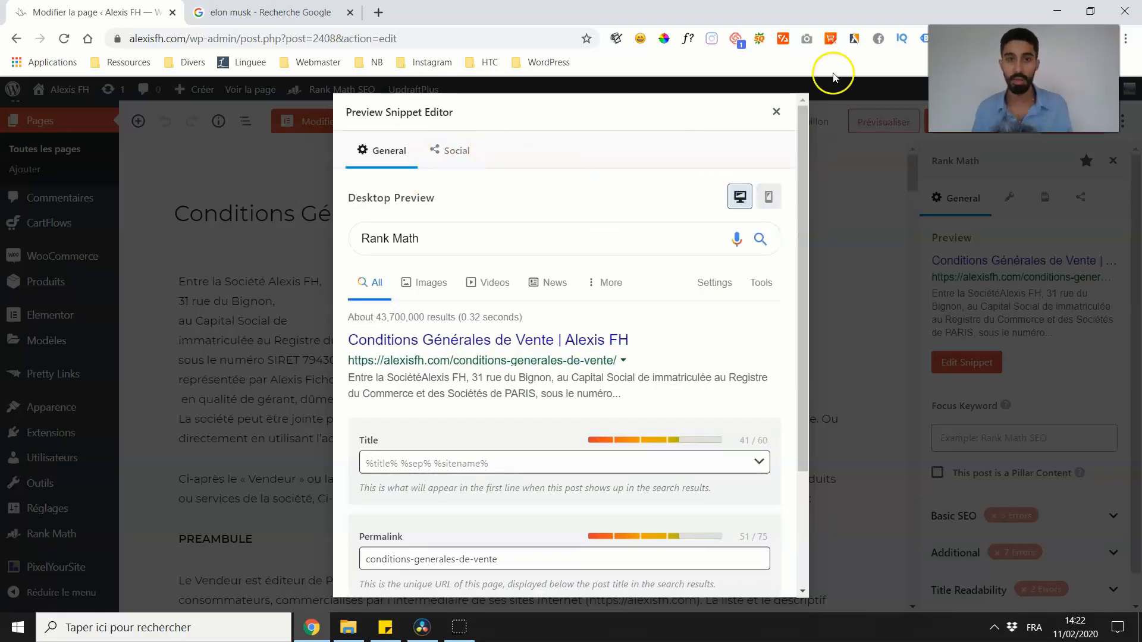
pyautogui.click(776, 112)
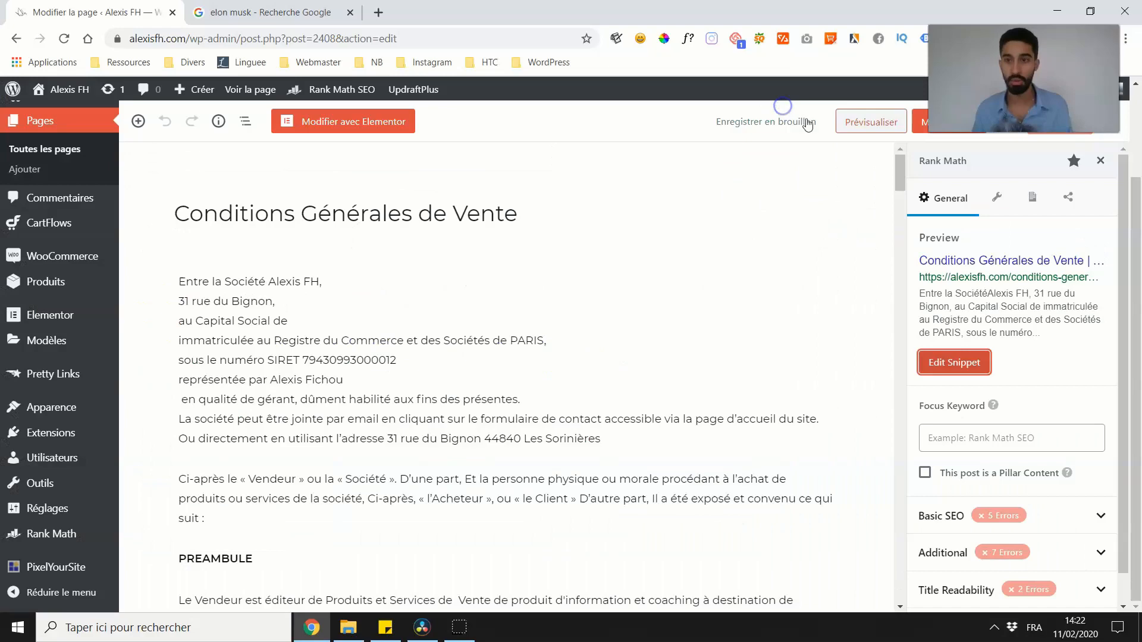
# - Examine the page's social media preview with its image, title, description and icon overlay options, and close the preview editor
pyautogui.click(1067, 198)
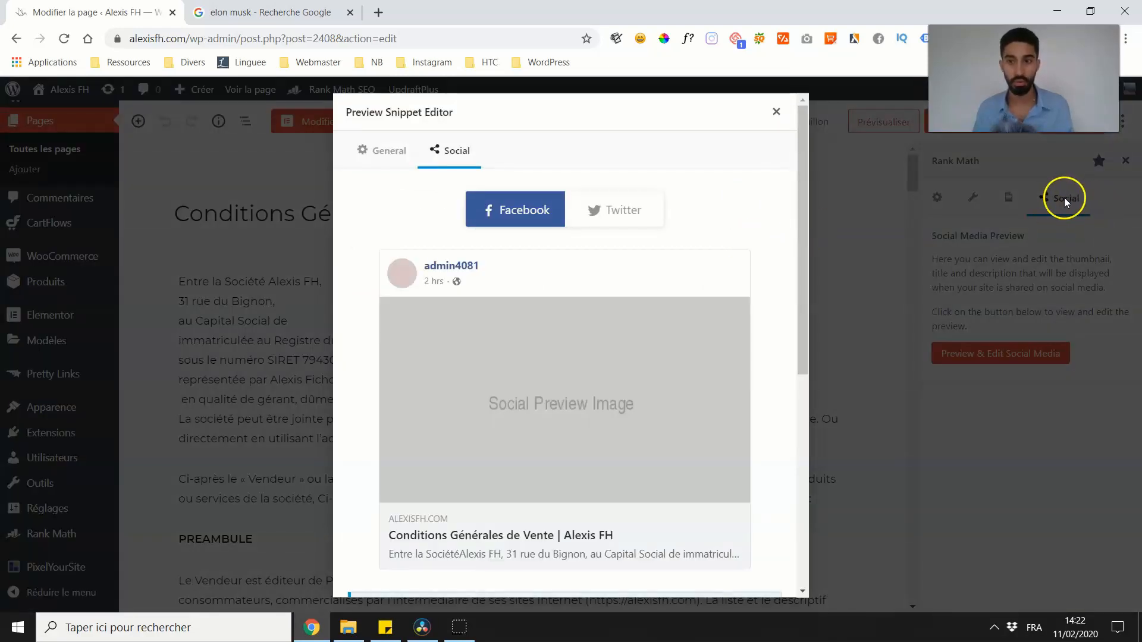
pyautogui.scroll(-4, 510, 326)
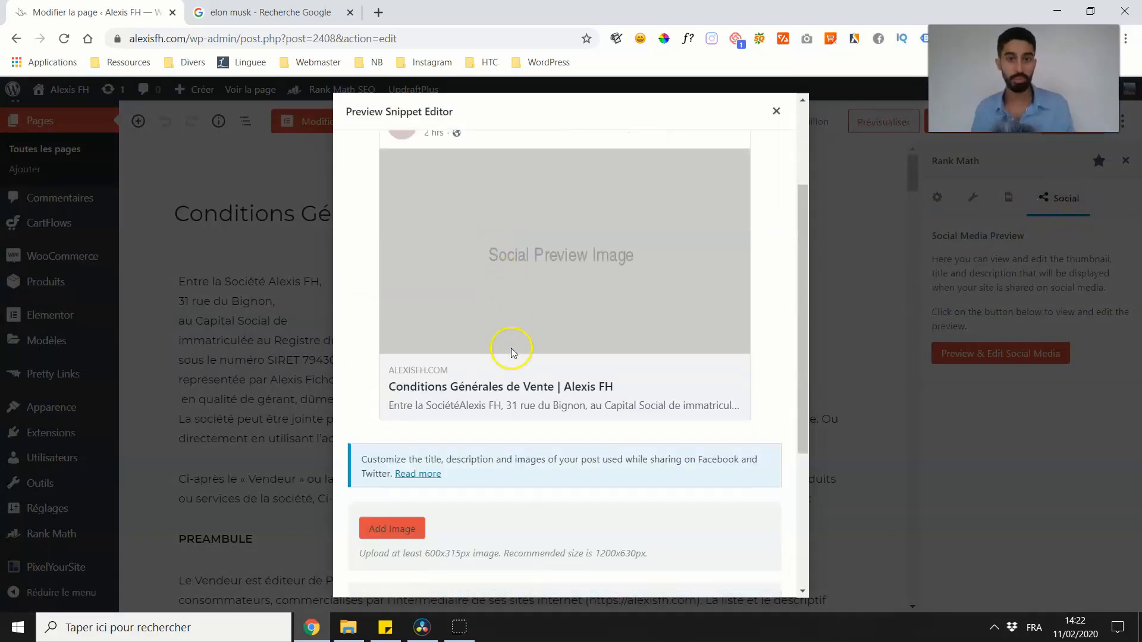
pyautogui.scroll(4, 596, 311)
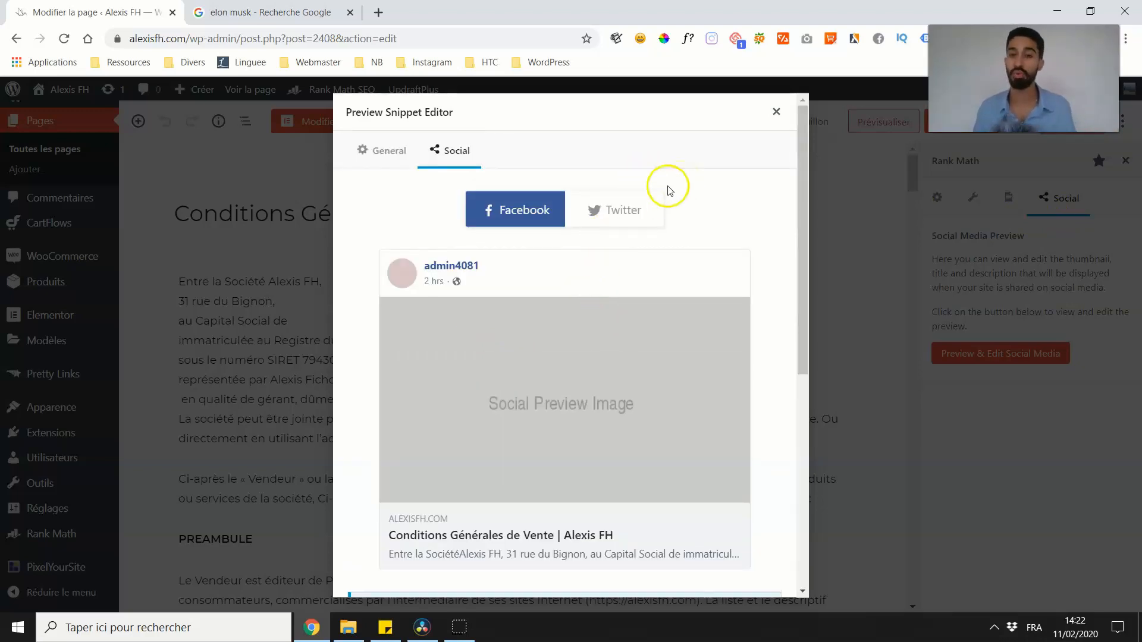
pyautogui.scroll(-3, 615, 291)
pyautogui.scroll(-4, 546, 294)
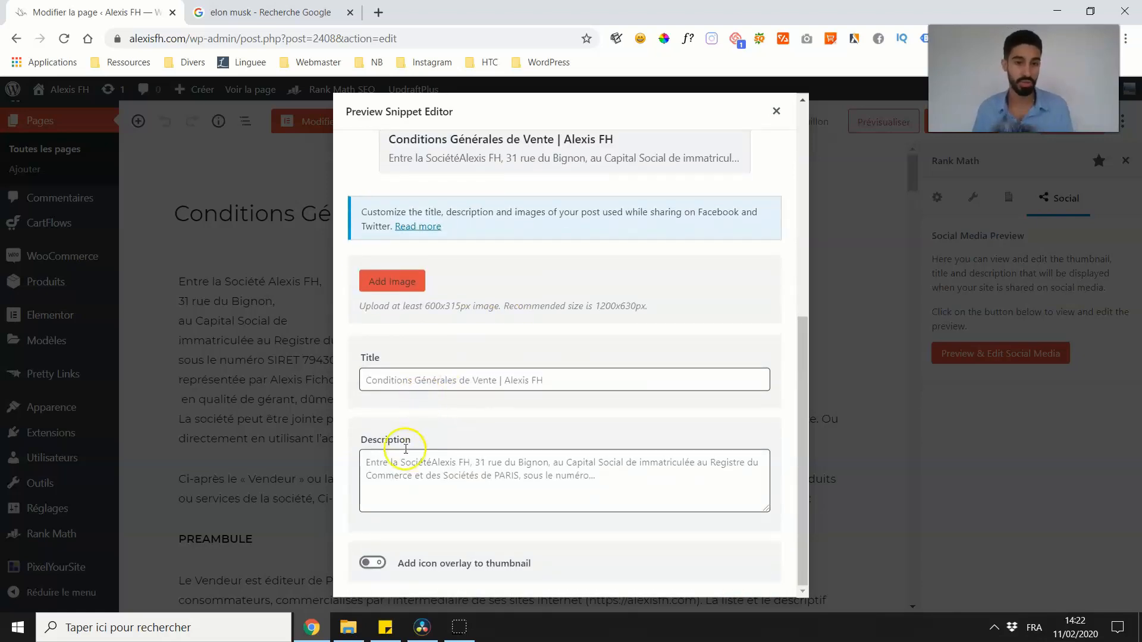
pyautogui.scroll(8, 752, 234)
pyautogui.click(776, 112)
# - Set the page's Robots Meta to No Index, view its Schema settings, and return to the general SEO settings
pyautogui.click(961, 198)
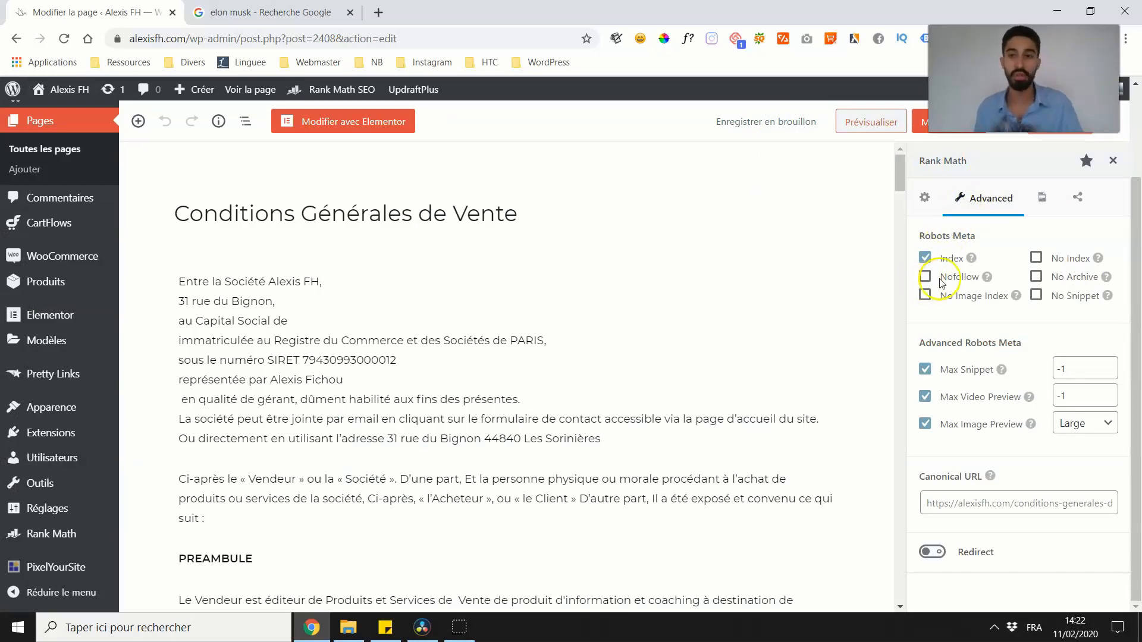
pyautogui.click(1045, 261)
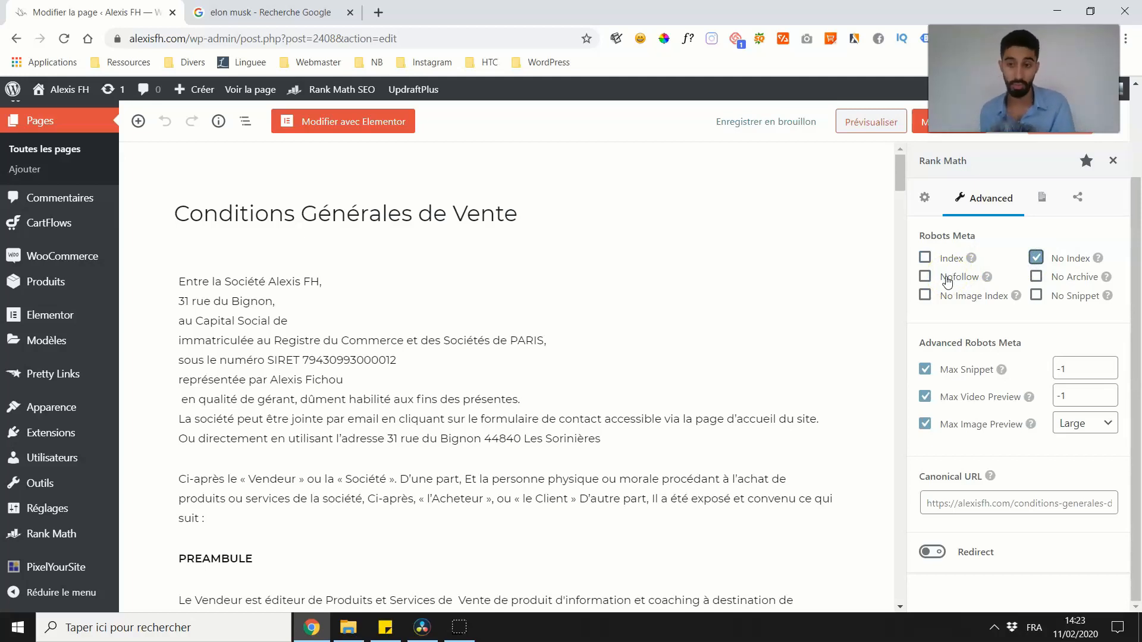
pyautogui.click(1042, 197)
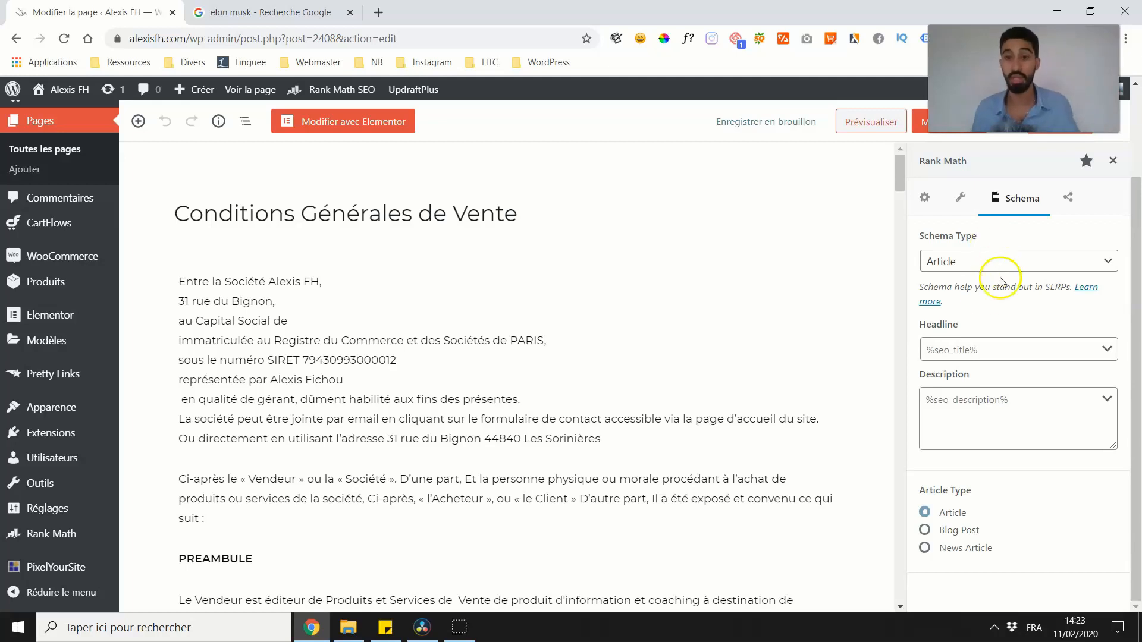
pyautogui.click(960, 197)
pyautogui.click(925, 198)
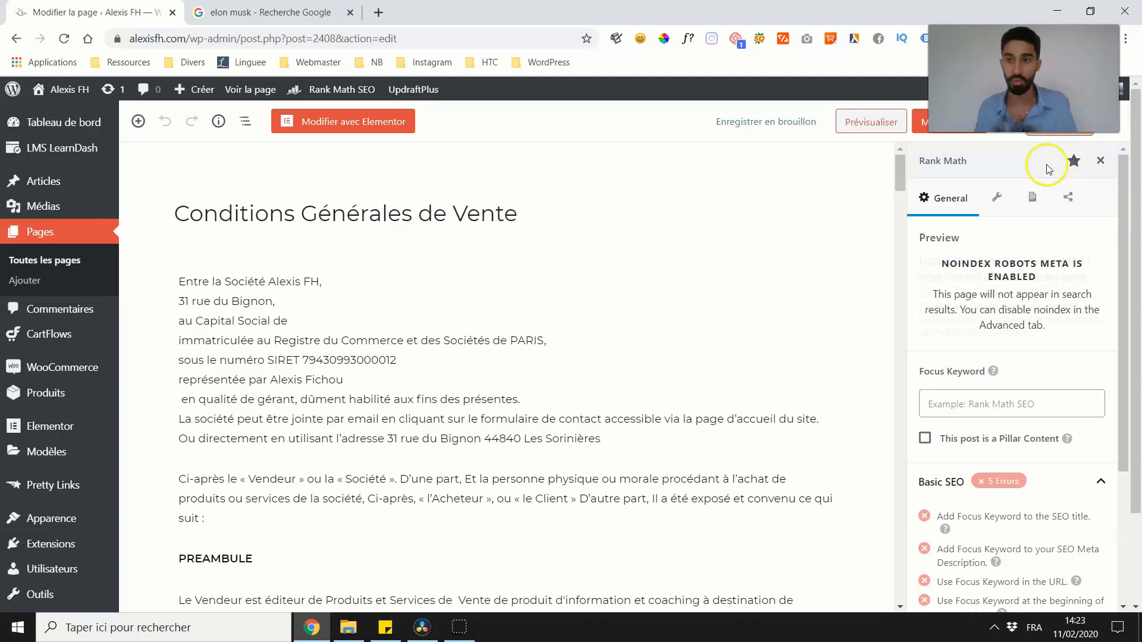
# - Unpin Rank Math from the editor's toolbar, pin it again, and close its settings for the page
pyautogui.click(1070, 160)
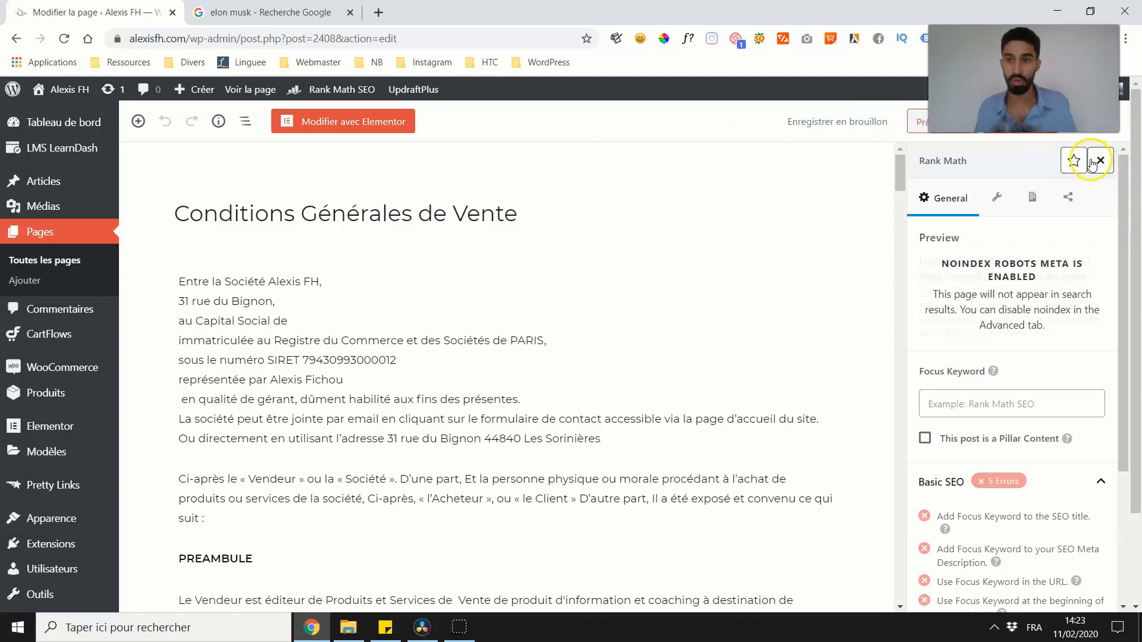
pyautogui.click(1069, 162)
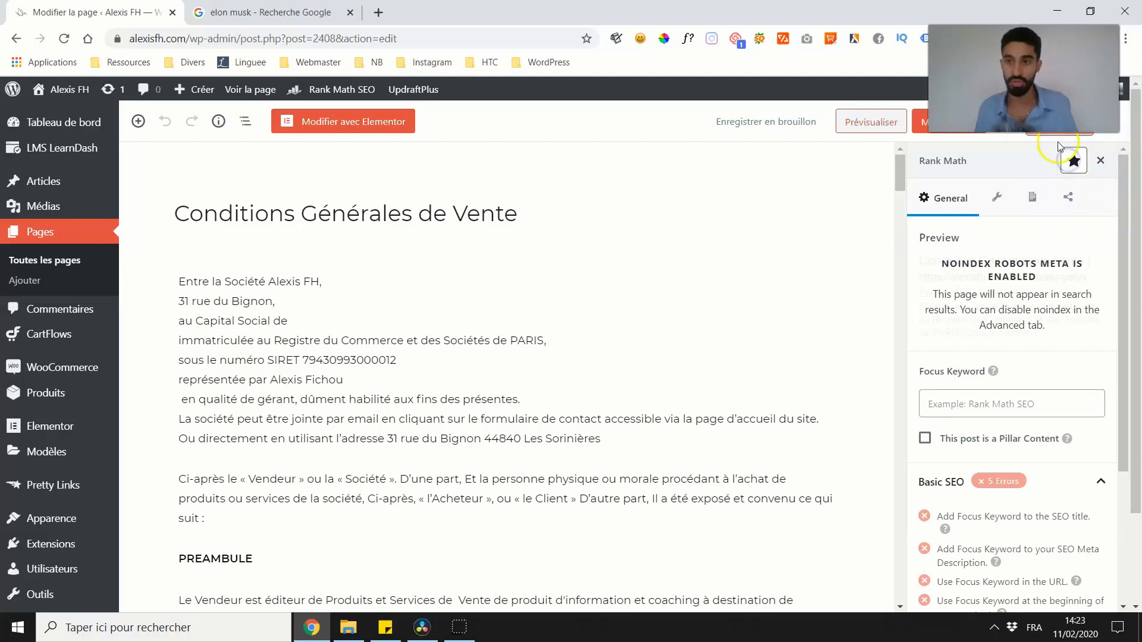
pyautogui.click(1101, 161)
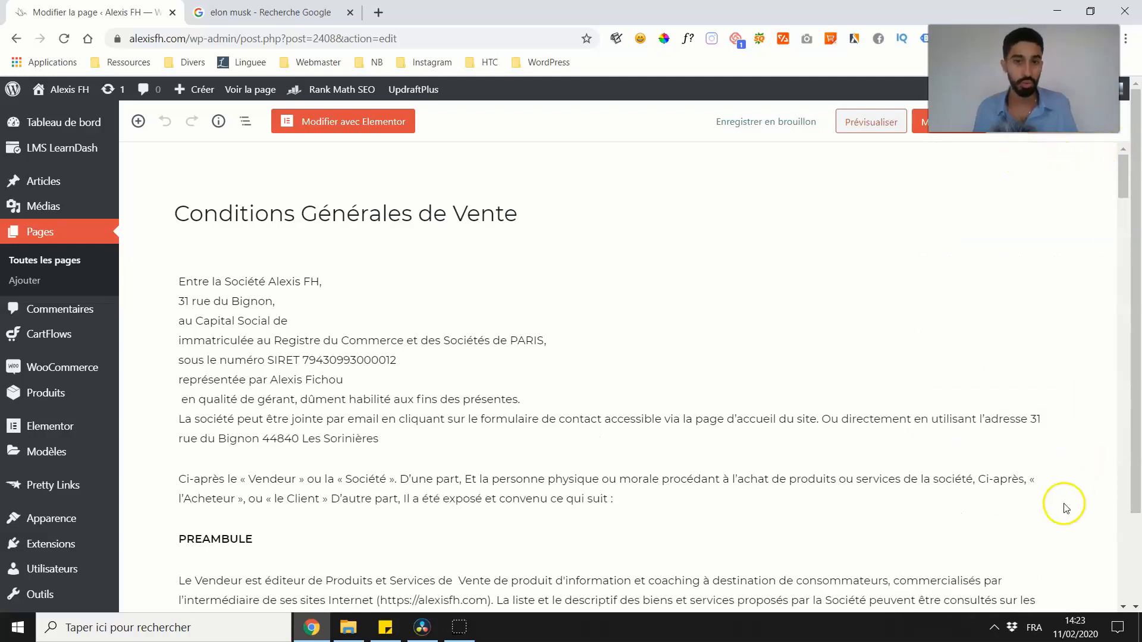
# - Visit the site's home page and open it for editing in Elementor
pyautogui.moveTo(51, 184)
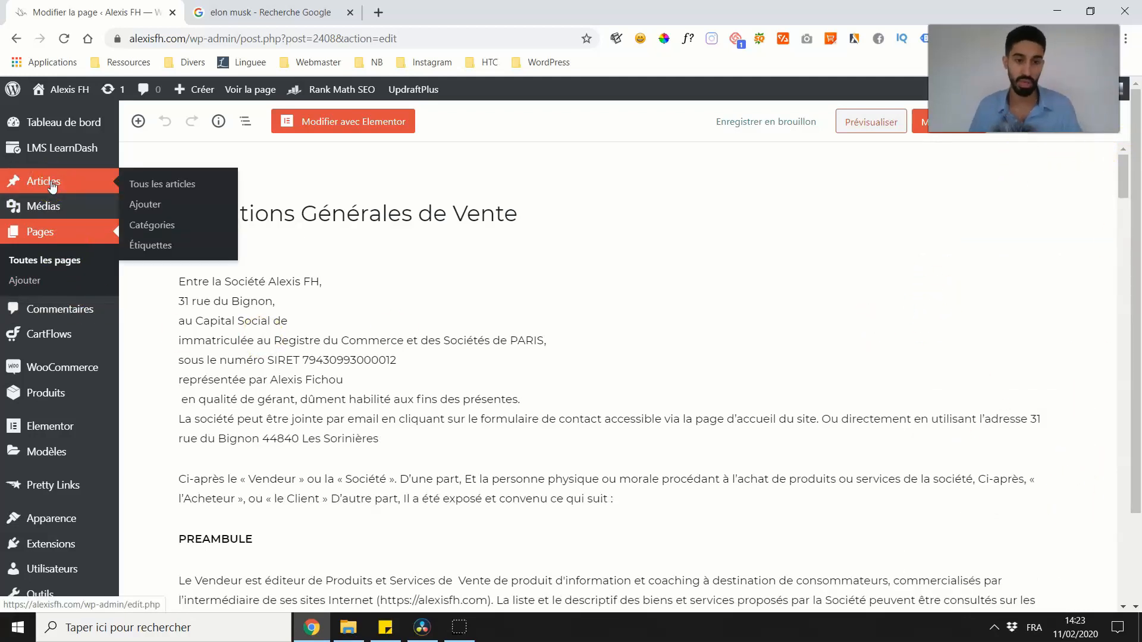
pyautogui.moveTo(70, 98)
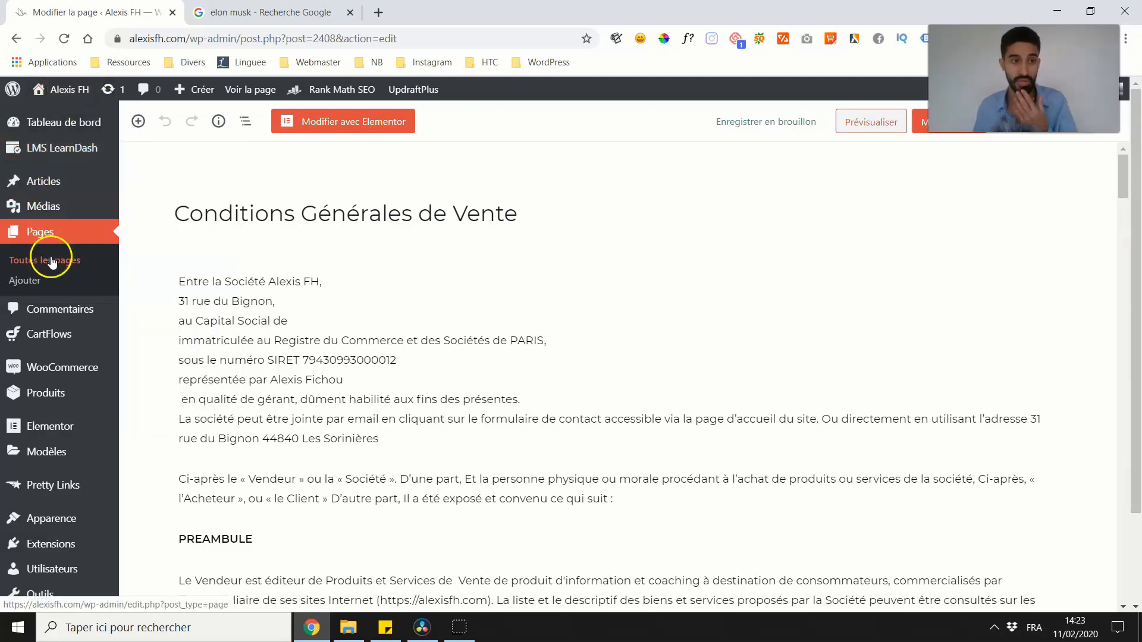
pyautogui.click(40, 89)
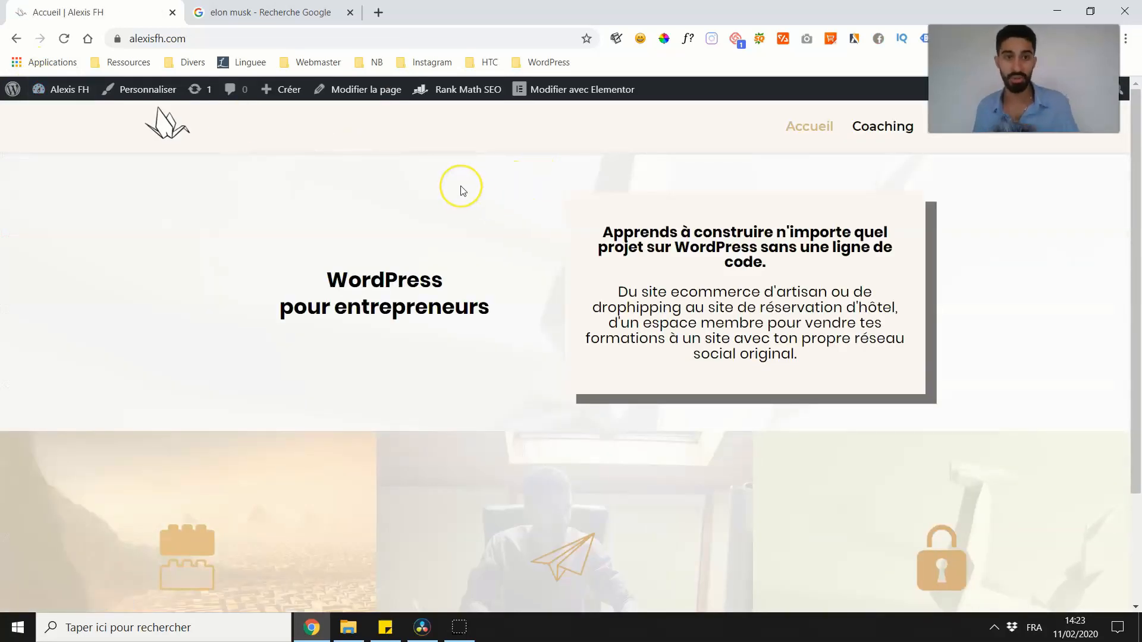
pyautogui.click(553, 90)
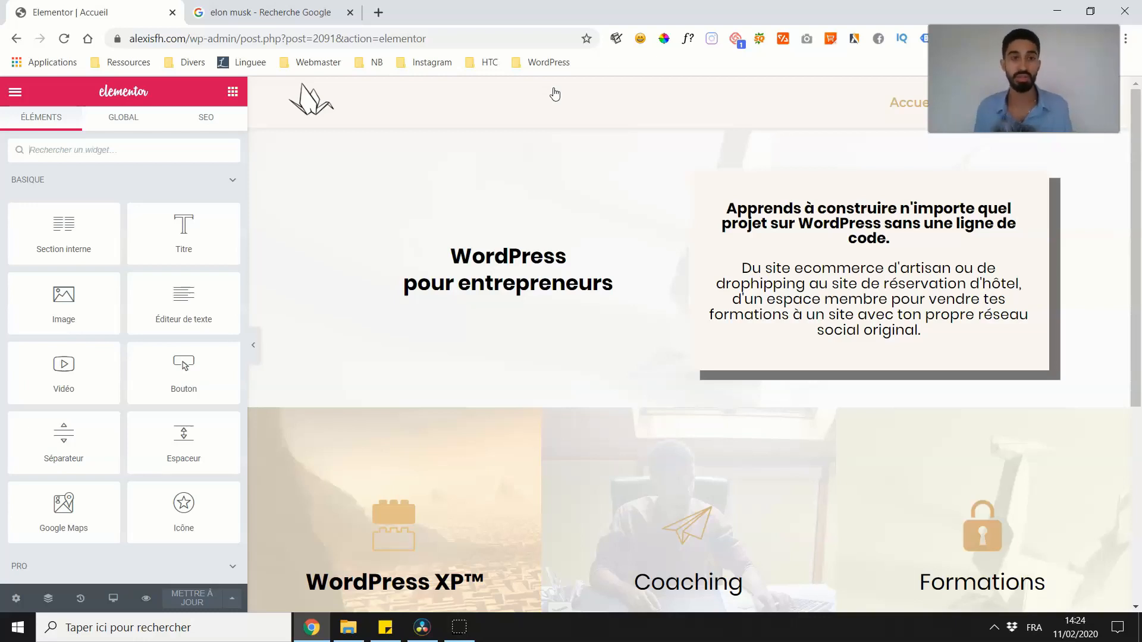
# - Examine the home page's Rank Math SEO settings inside Elementor, including its snippet preview, focus keyword and SEO checks
pyautogui.click(202, 122)
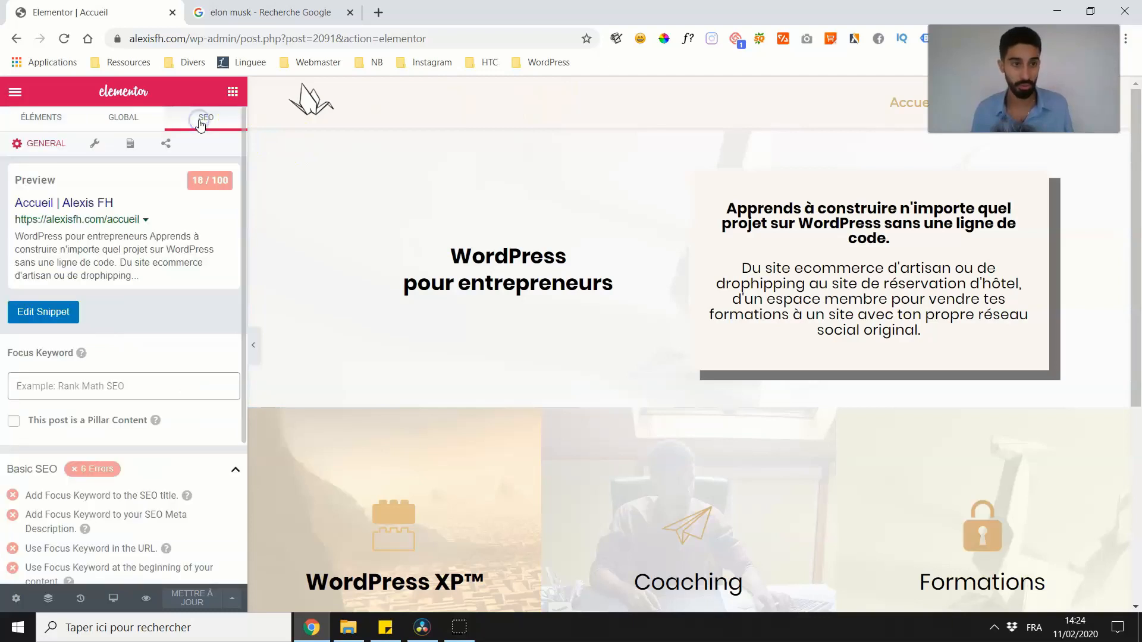
pyautogui.click(114, 185)
pyautogui.scroll(-3, 112, 190)
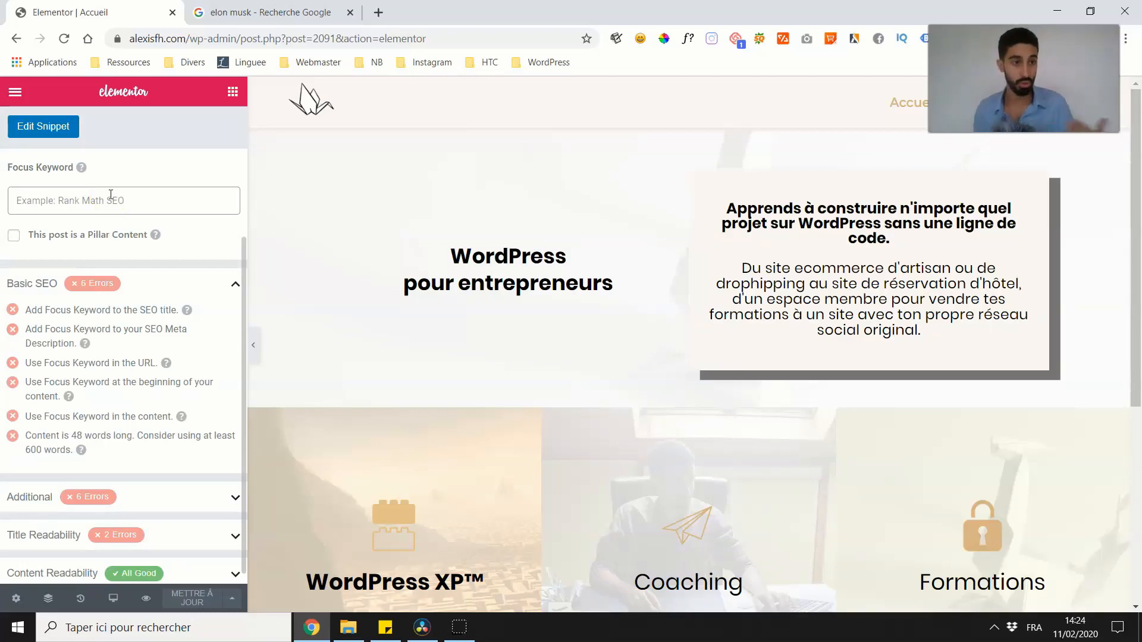
pyautogui.scroll(3, 110, 195)
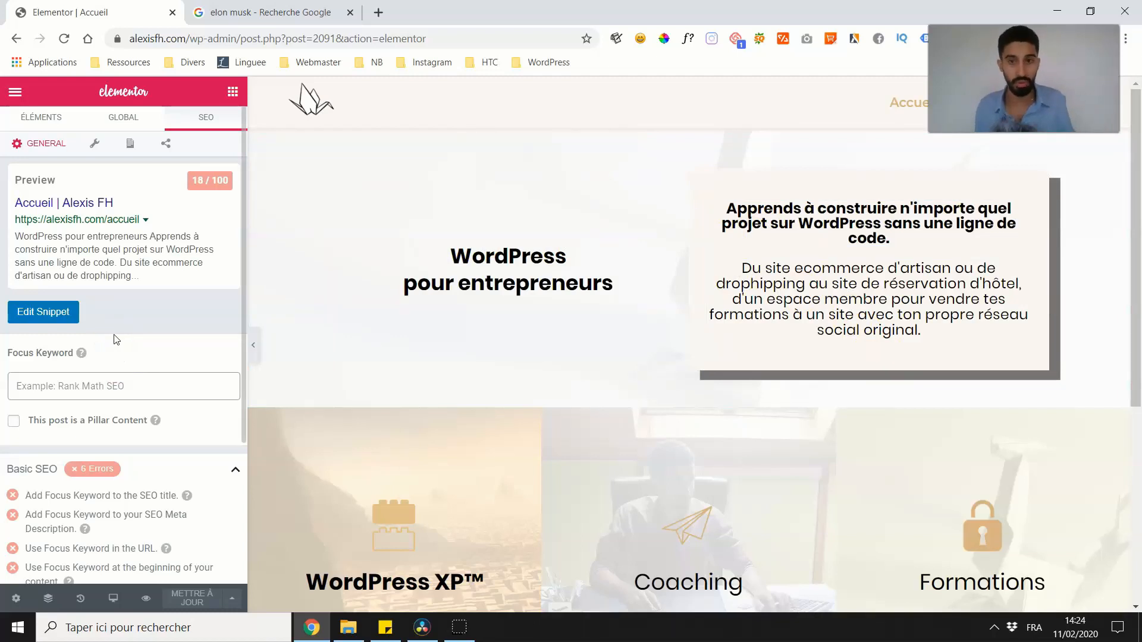
pyautogui.scroll(-3, 116, 339)
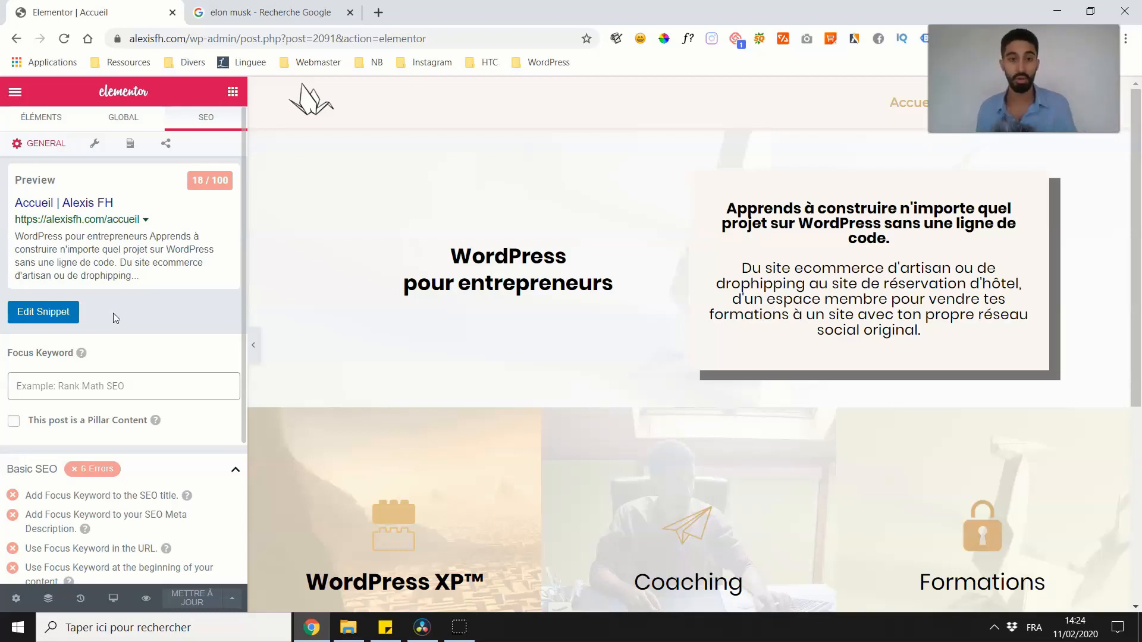
# - Exit Elementor and return to the home page's editor in the WordPress dashboard
pyautogui.click(14, 92)
pyautogui.click(104, 481)
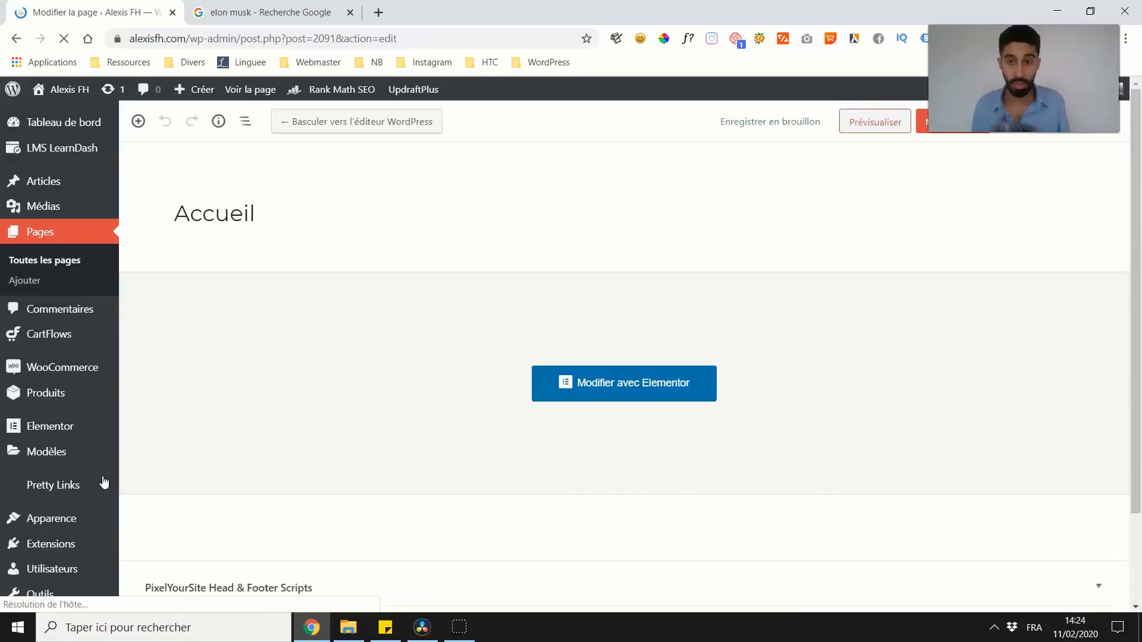
pyautogui.moveTo(104, 482)
pyautogui.click(87, 510)
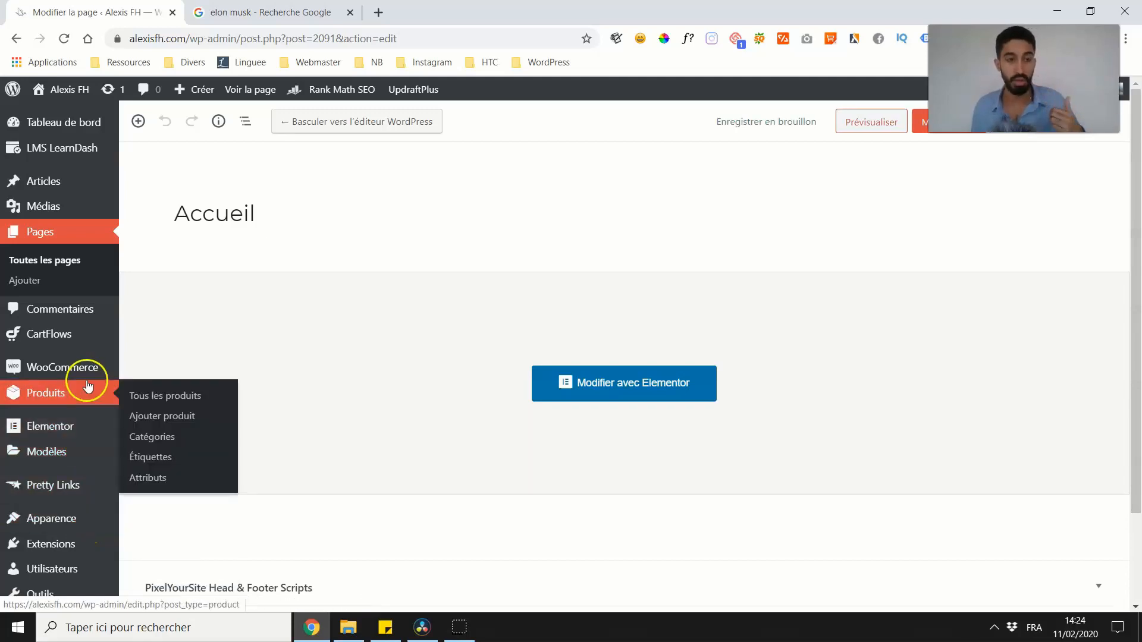
pyautogui.moveTo(66, 541)
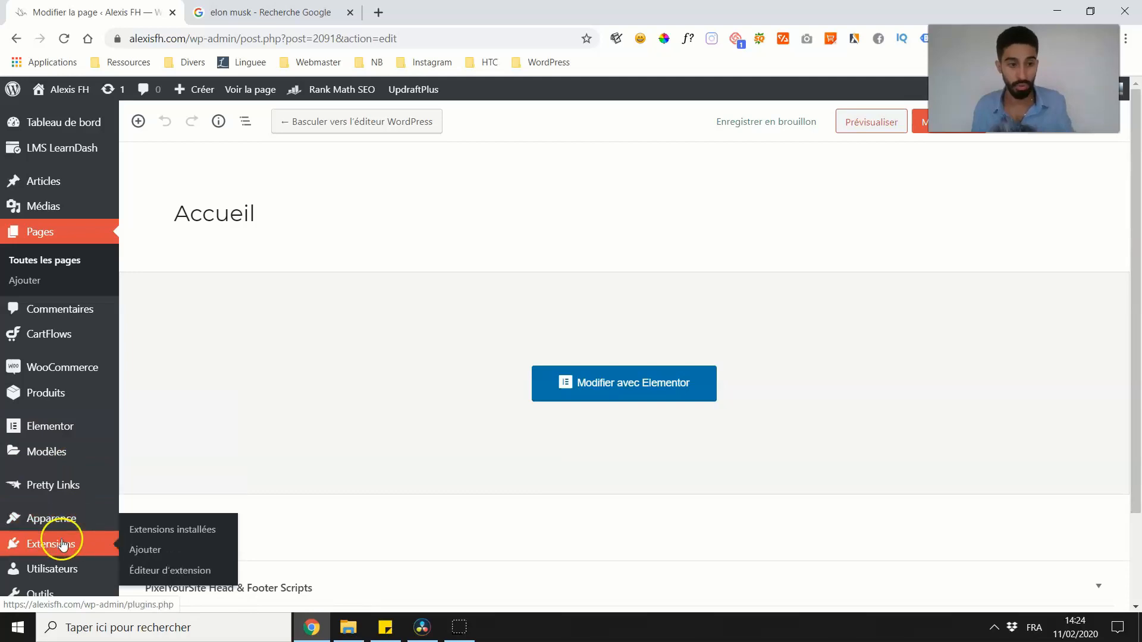